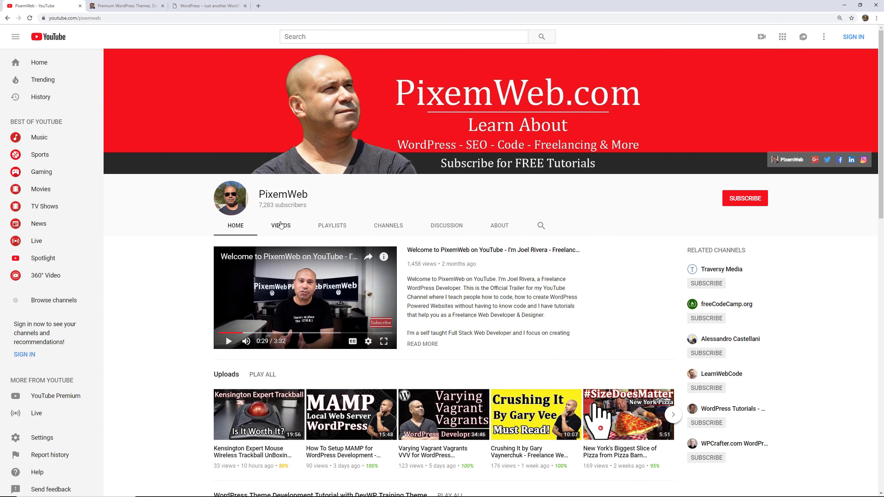
# Show the PixemWeb channel's uploaded videos sorted by most popular and look through them.
pyautogui.click(281, 225)
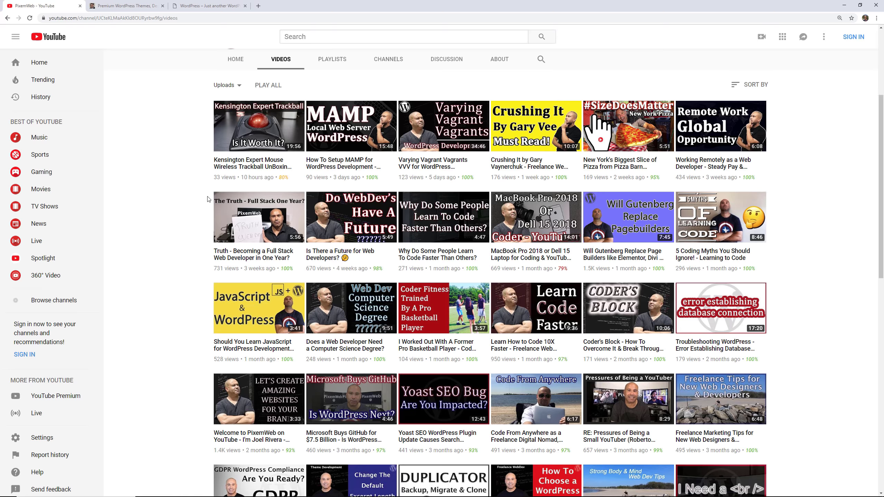
pyautogui.click(736, 85)
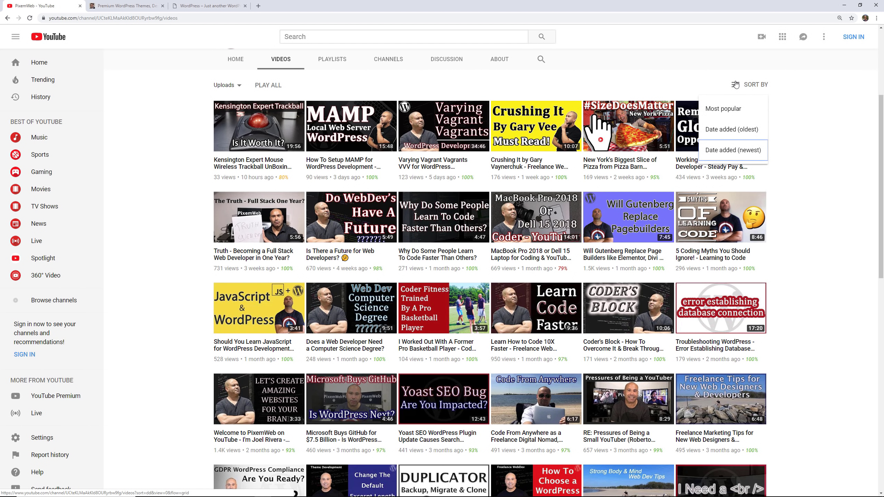
pyautogui.click(723, 109)
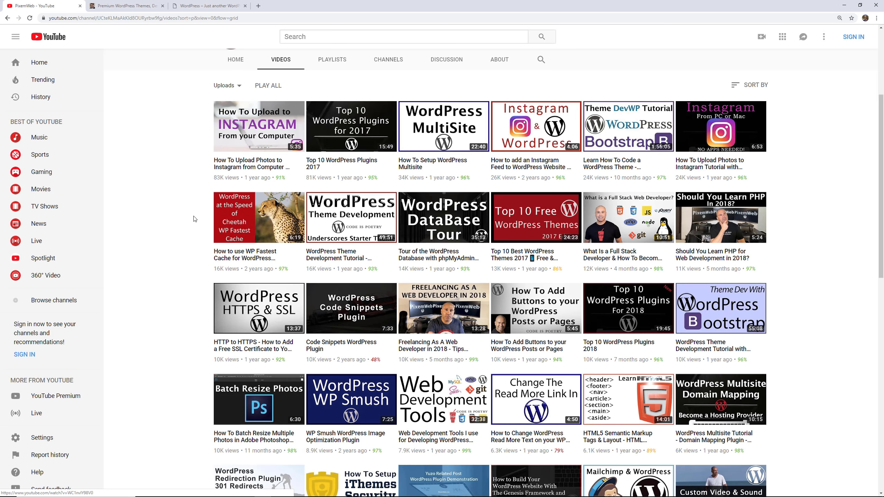
pyautogui.scroll(-1, 809, 312)
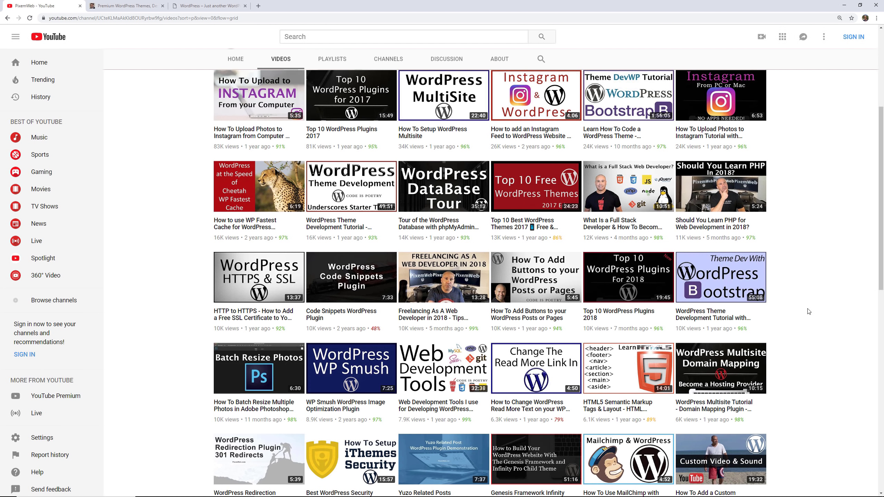
# View the About page of the PixemWeb website and switch to the local WordPress site.
pyautogui.click(126, 10)
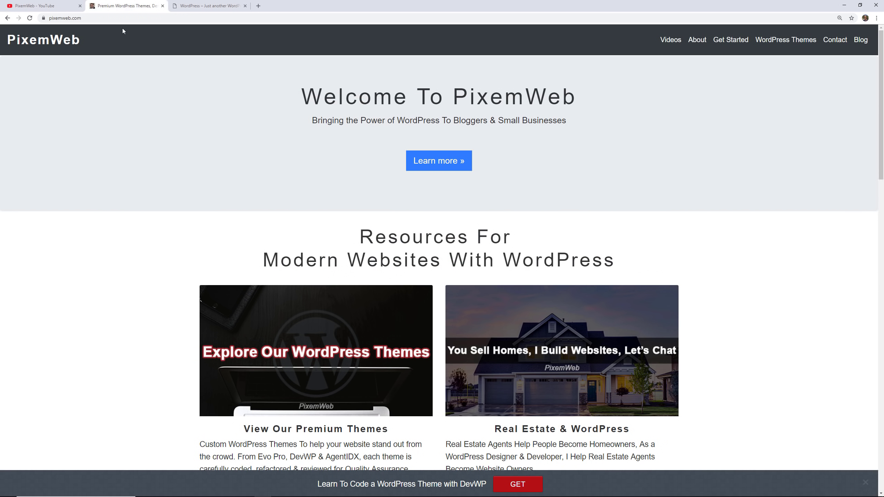
pyautogui.click(693, 44)
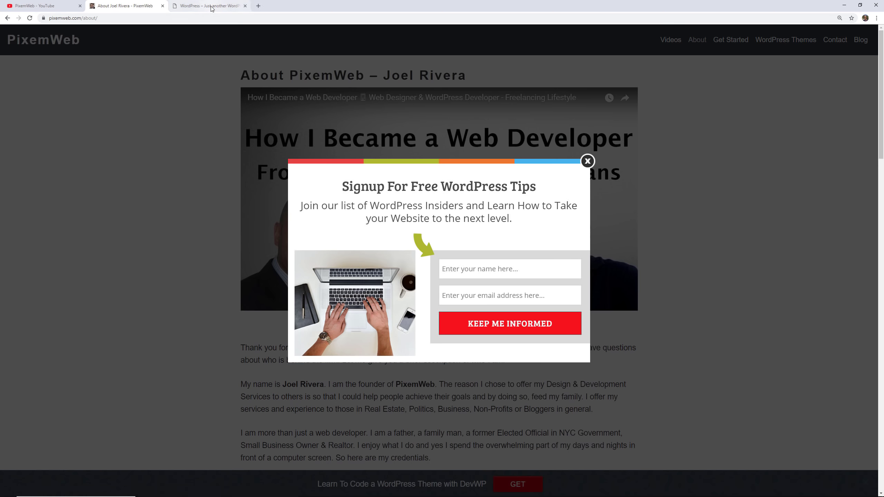
pyautogui.click(211, 6)
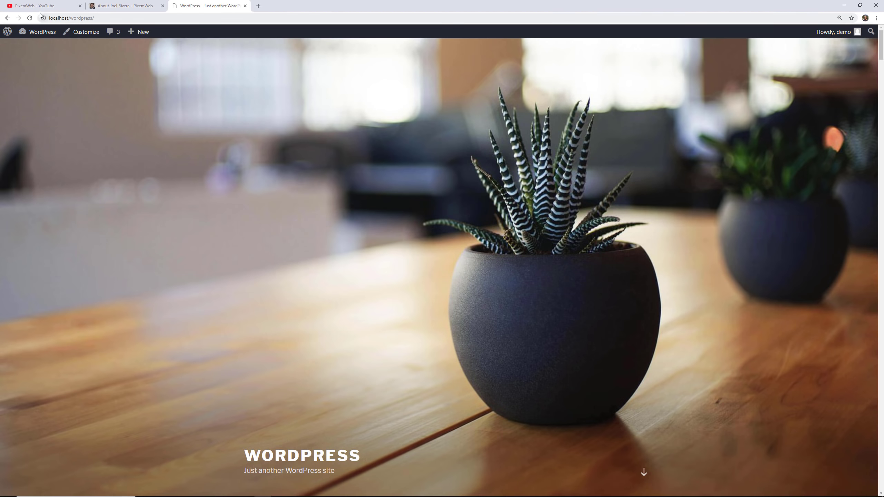
# Return to the YouTube channel's videos and sort them by date added (newest).
pyautogui.click(38, 7)
pyautogui.scroll(2, 755, 167)
pyautogui.click(750, 111)
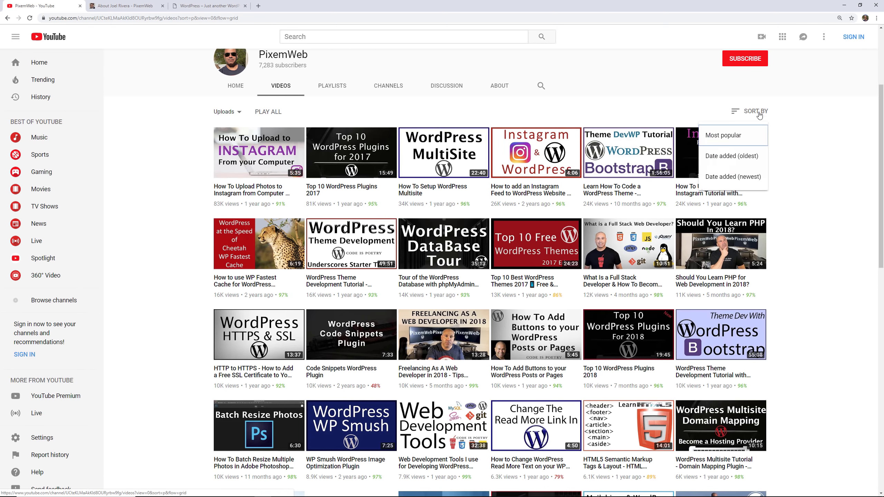
pyautogui.click(727, 177)
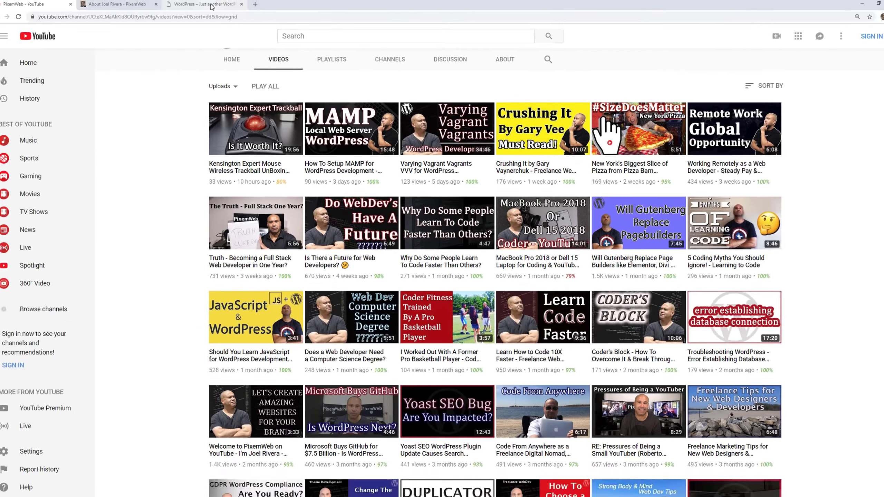
# In the local WordPress site's dashboard, open the Export tool and run the WordPress importer from the Import tool.
pyautogui.click(214, 6)
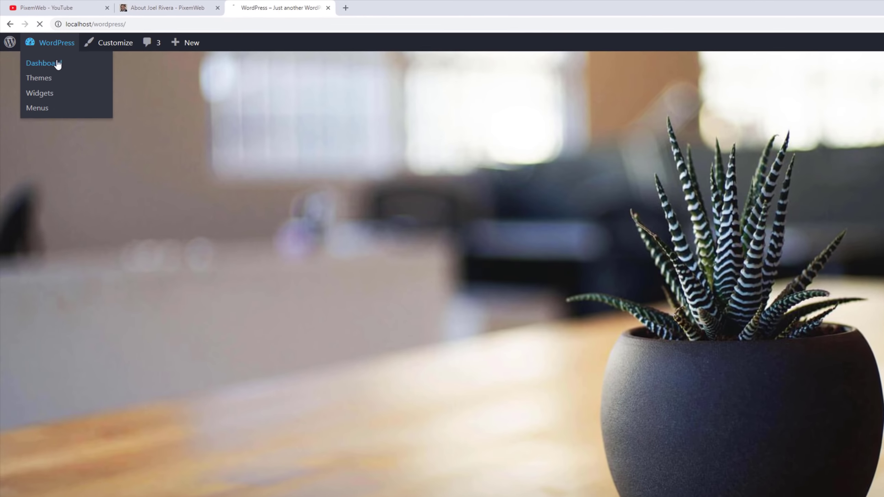
pyautogui.click(43, 49)
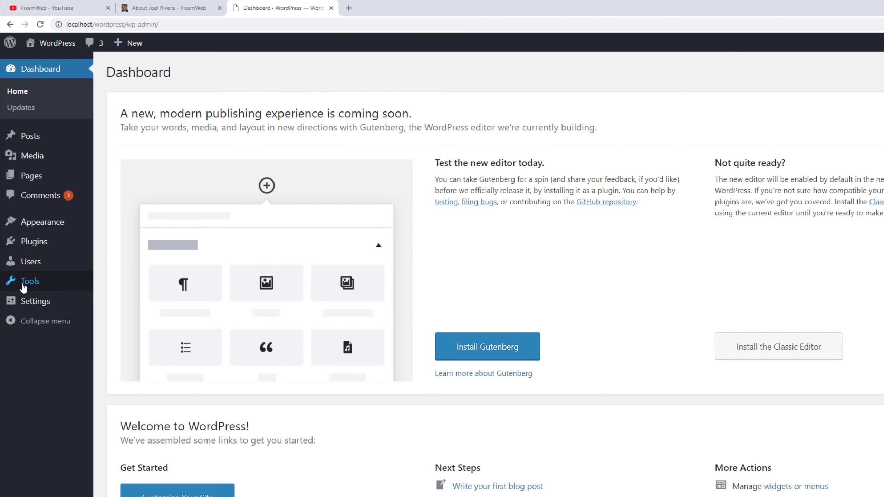
pyautogui.moveTo(26, 282)
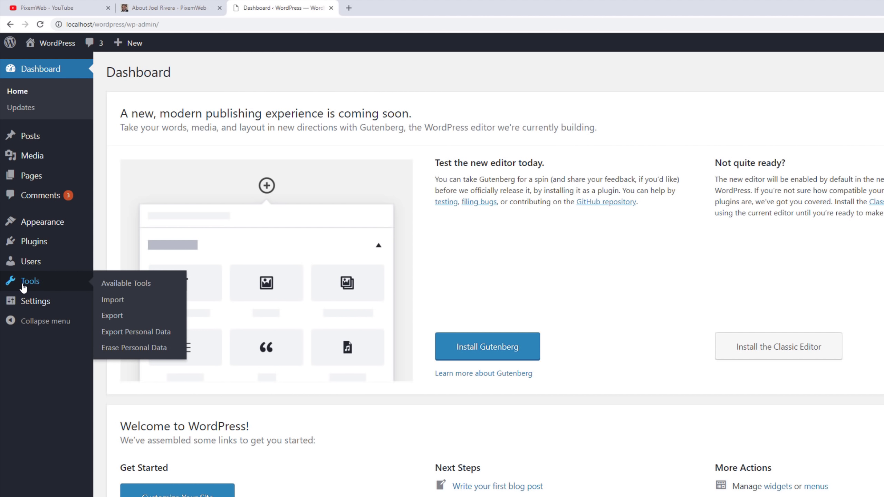
pyautogui.click(112, 316)
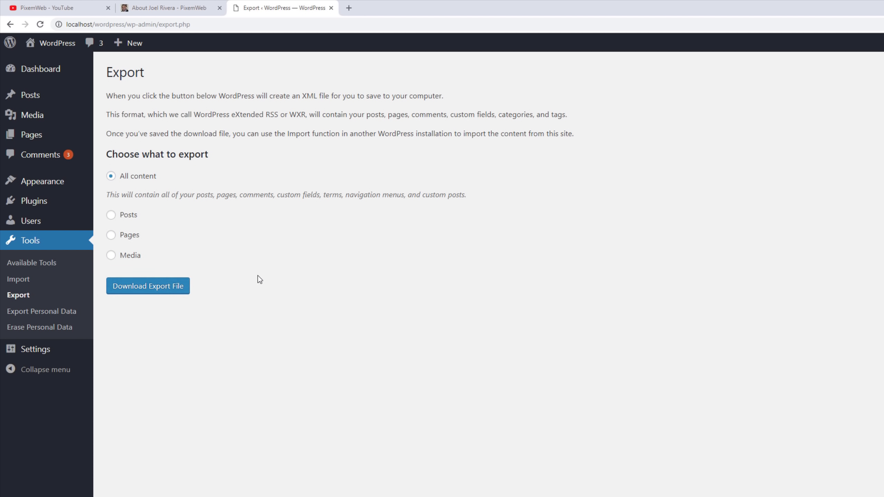
pyautogui.click(20, 279)
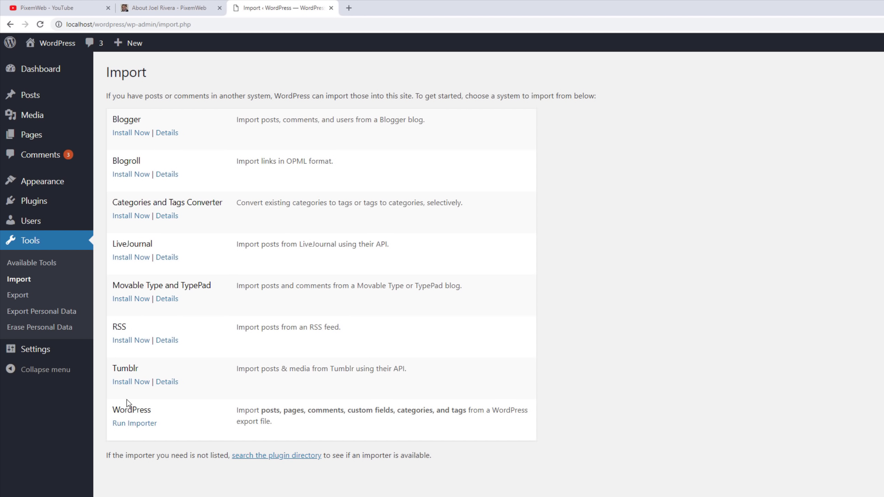
pyautogui.click(138, 427)
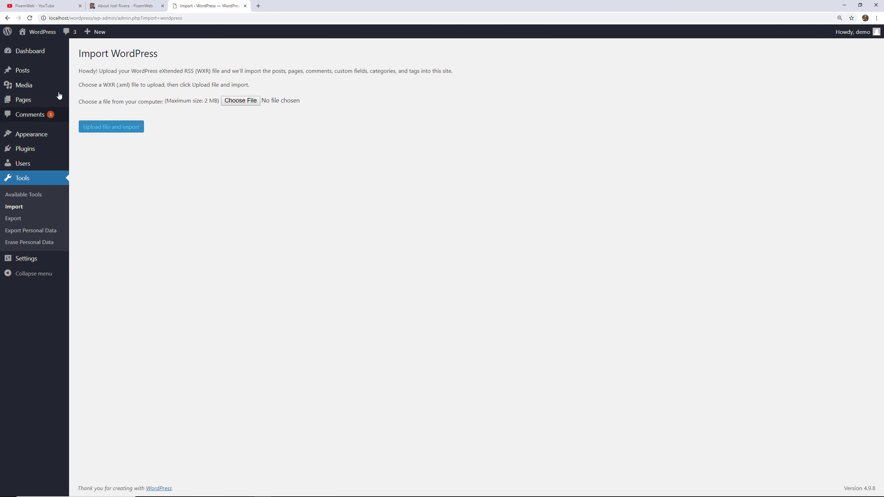
# Visit the local site's front page and examine its sample posts, including the HTML markup, blockquotes, tables and lists.
pyautogui.click(34, 49)
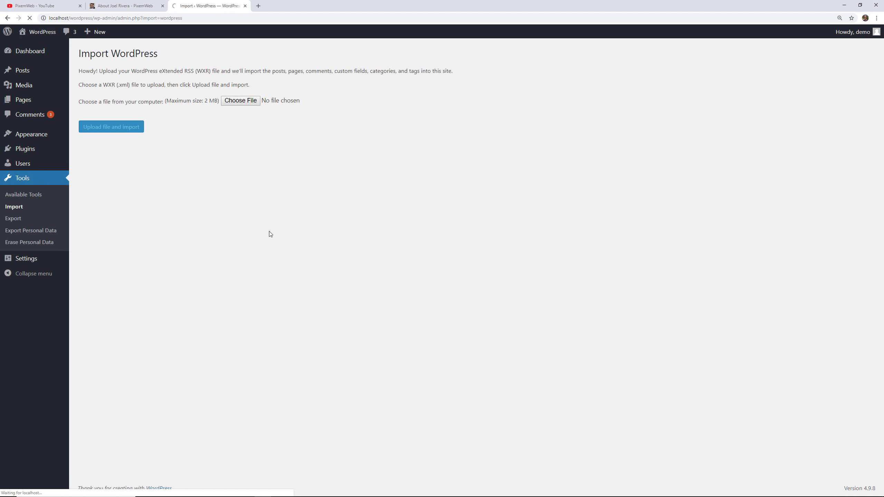
pyautogui.scroll(-15, 269, 242)
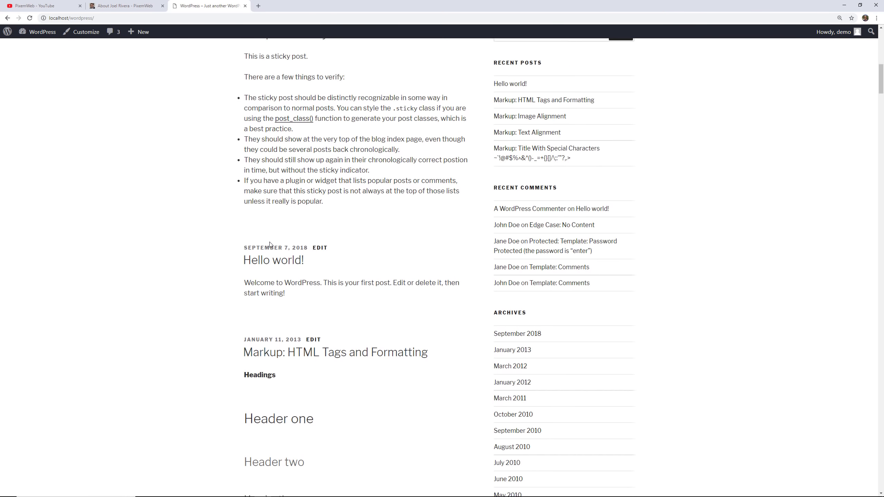
pyautogui.scroll(-6, 270, 245)
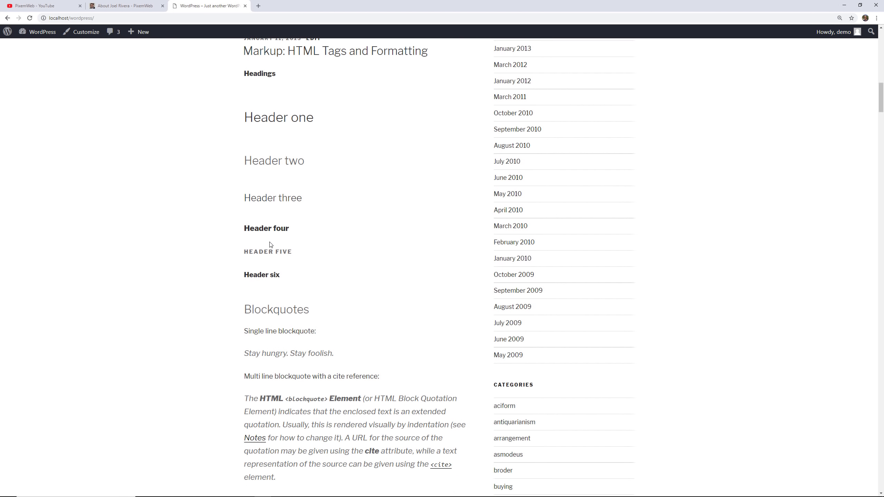
pyautogui.scroll(-3, 270, 245)
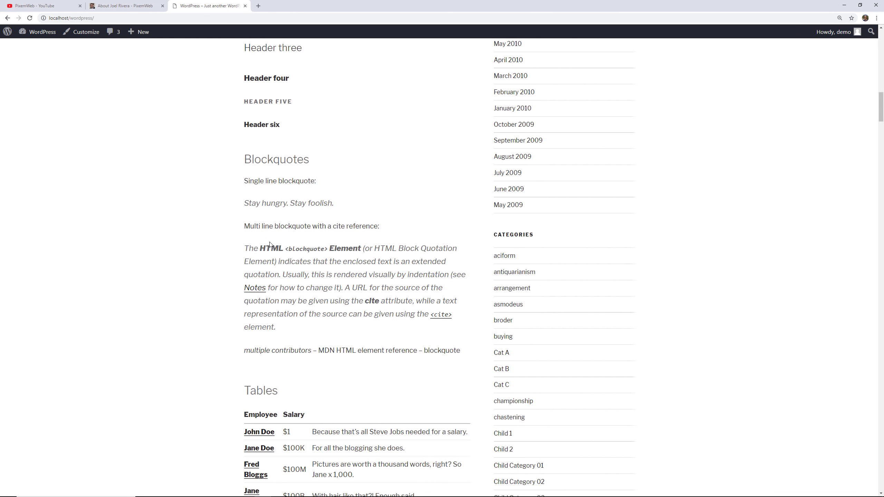
pyautogui.scroll(-3, 270, 244)
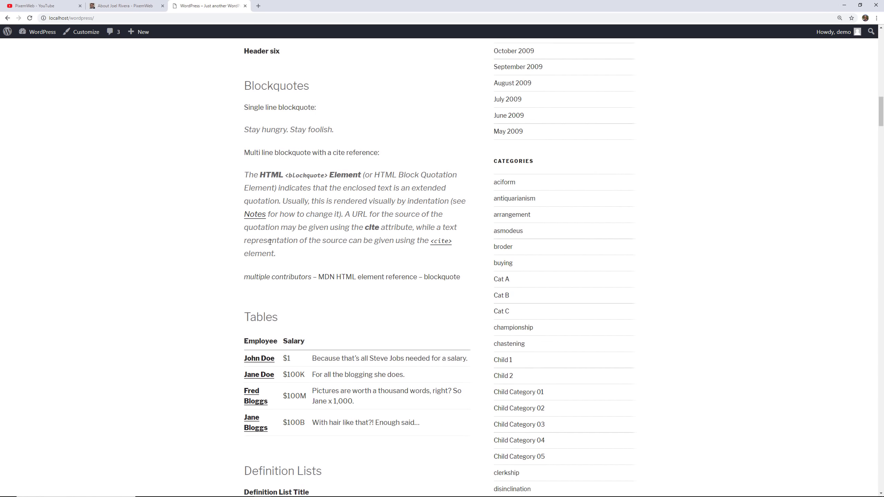
pyautogui.scroll(-4, 270, 244)
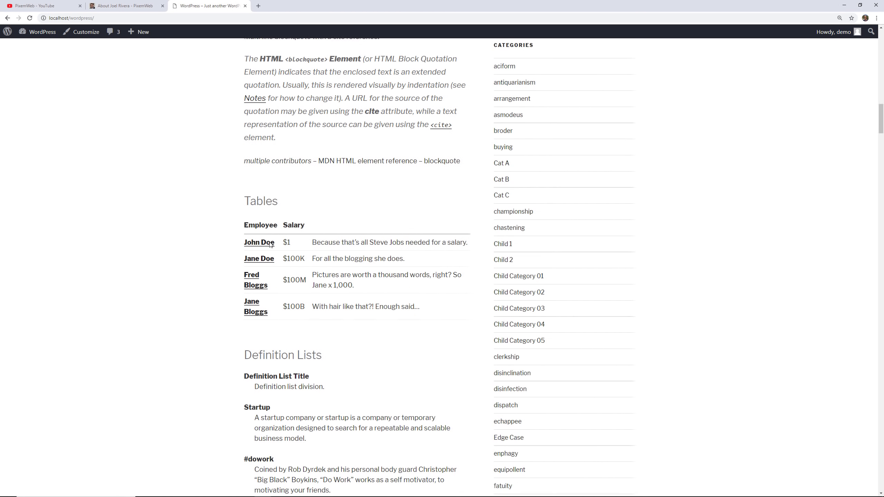
pyautogui.scroll(-1, 270, 244)
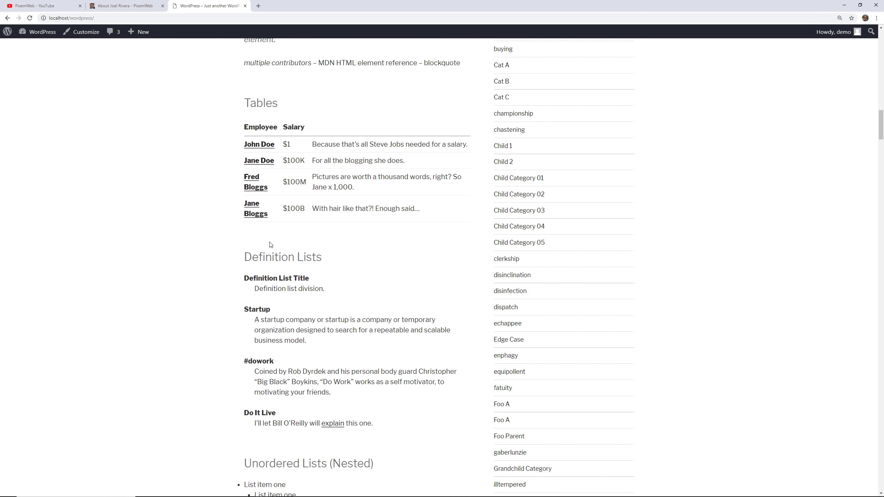
pyautogui.scroll(20, 270, 244)
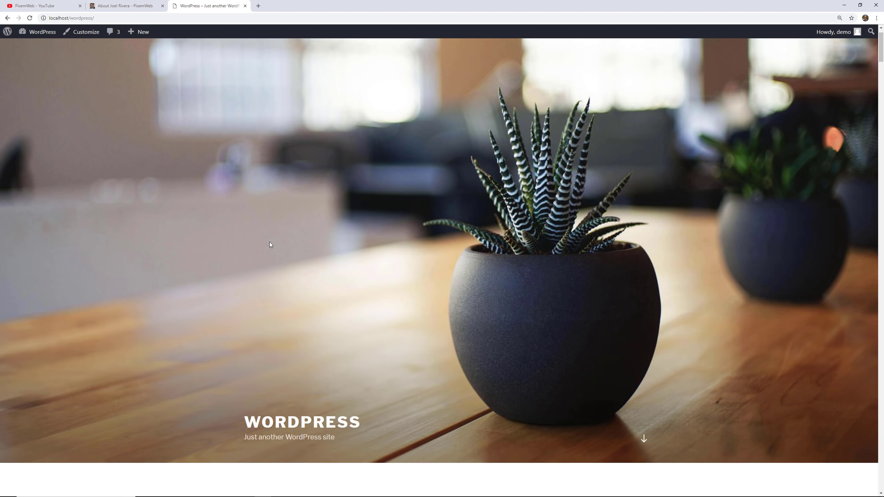
# On the dashboard, show the screen options, dismiss the new editor panel and enable the New Editor box again.
pyautogui.click(43, 49)
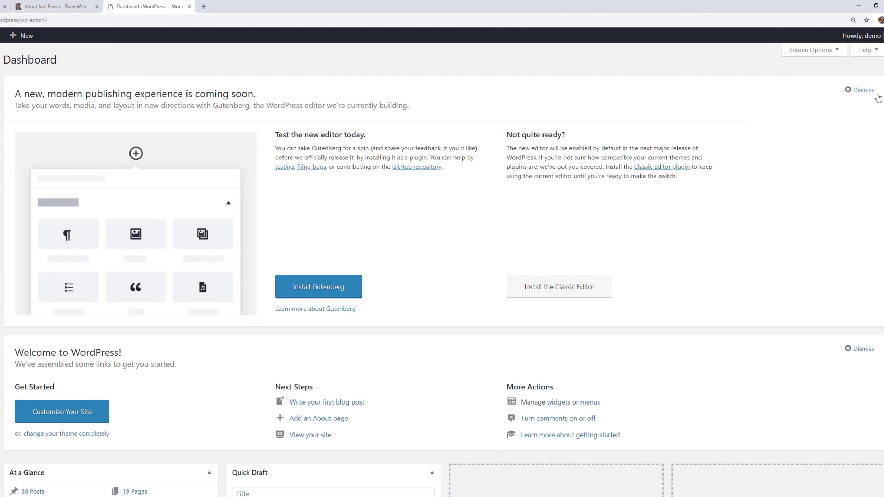
pyautogui.click(830, 54)
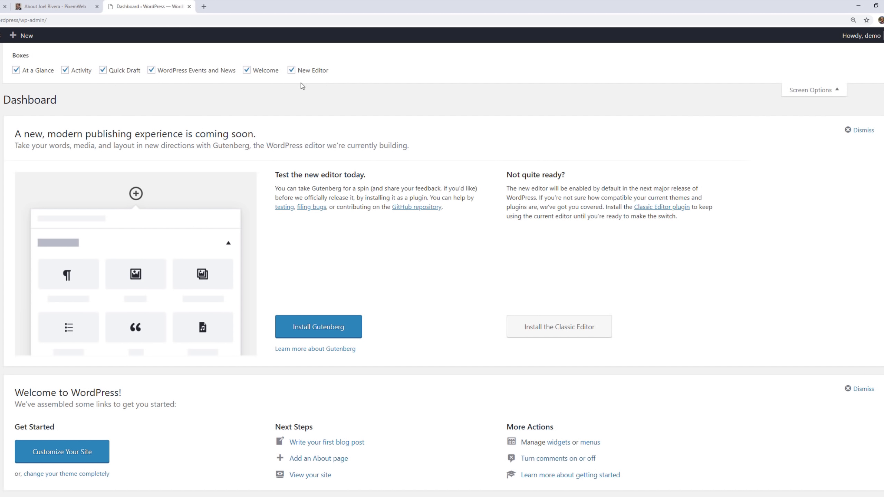
pyautogui.click(860, 130)
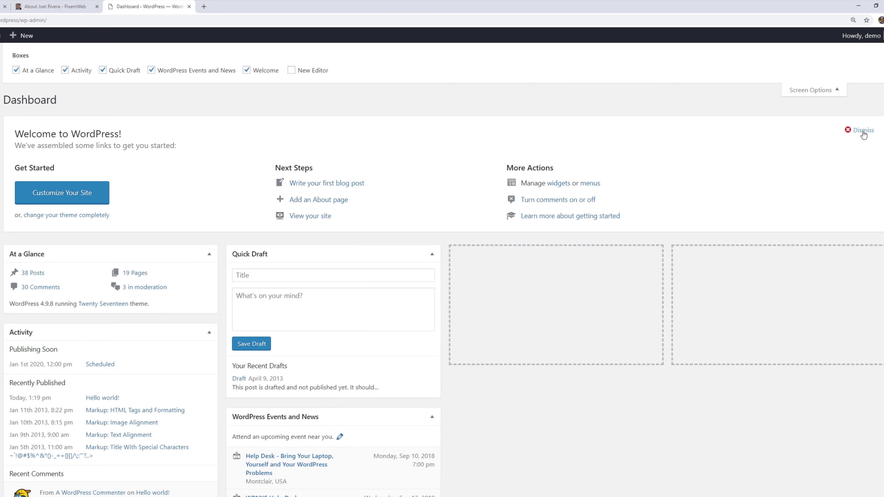
pyautogui.click(291, 71)
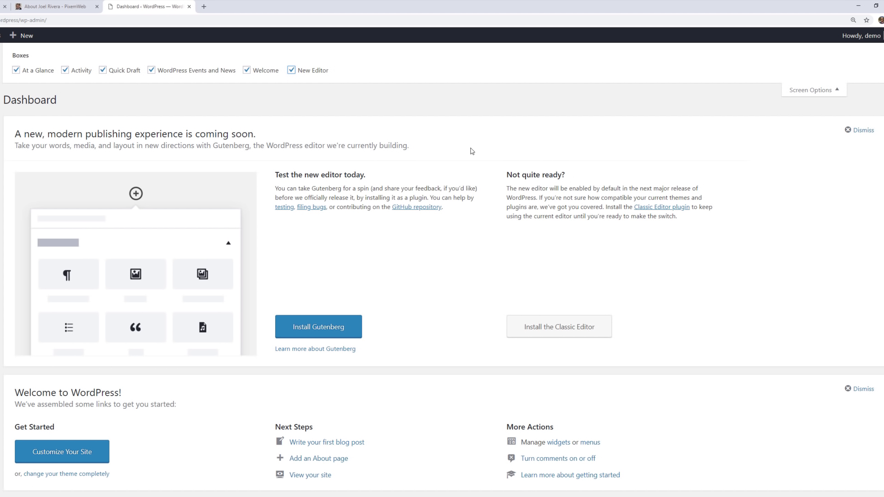
pyautogui.click(811, 90)
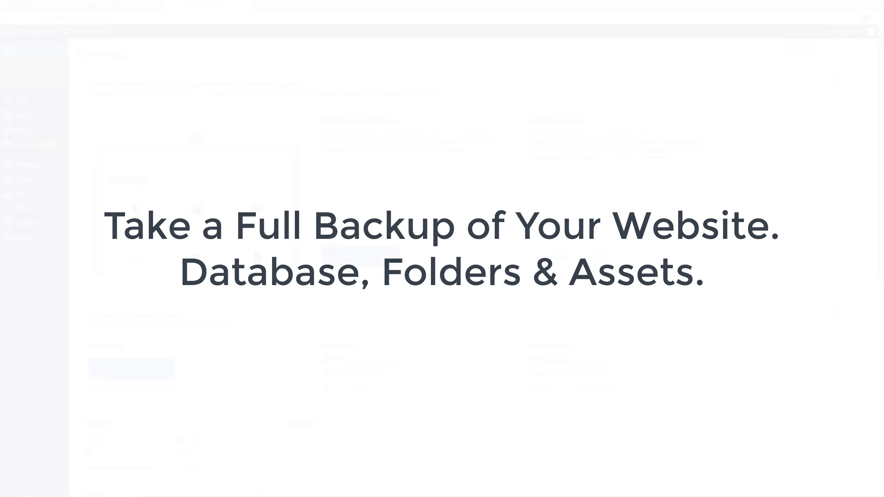
# Switch to the YouTube channel and look through its uploads for WordPress backup and migration tutorials.
pyautogui.click(45, 7)
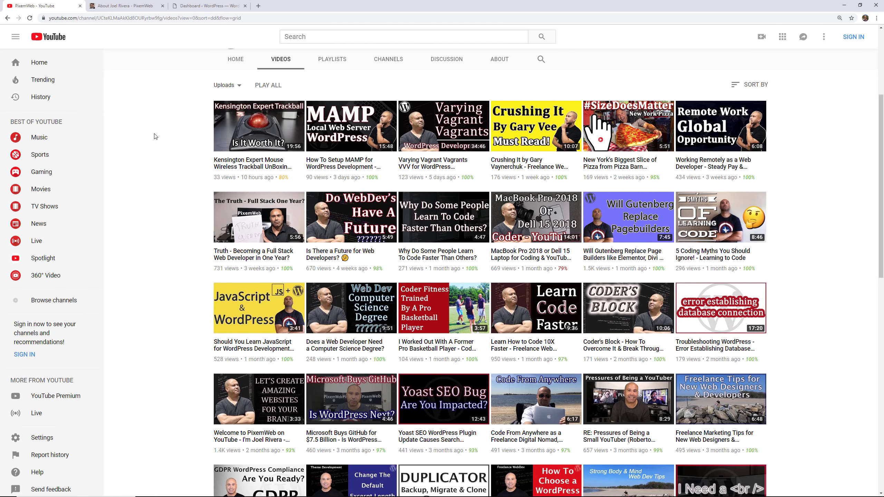
pyautogui.scroll(-3, 157, 202)
pyautogui.scroll(-10, 158, 204)
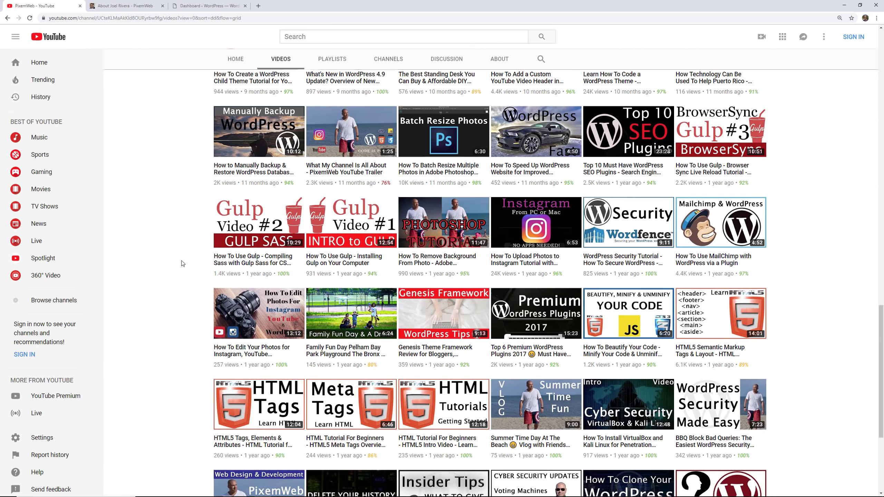
pyautogui.scroll(-3, 181, 263)
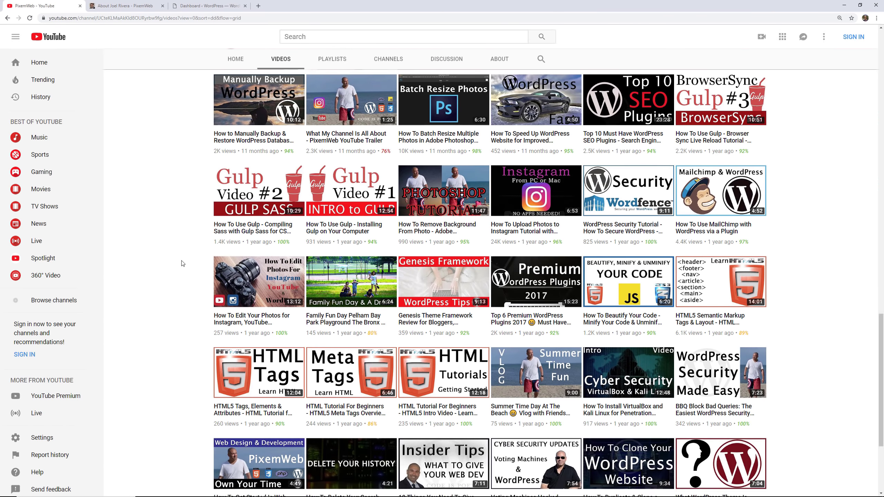
pyautogui.scroll(10, 181, 263)
pyautogui.scroll(5, 181, 263)
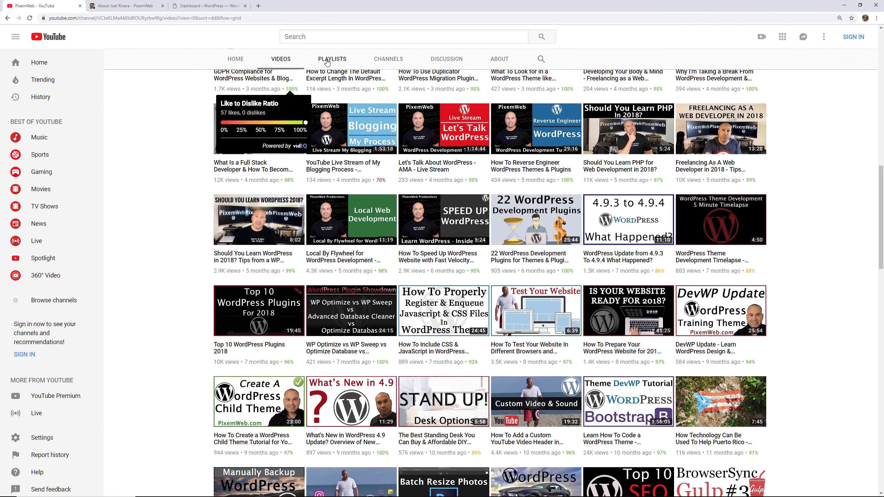
# Open the WordPress Plugins playlist from the channel's playlists and look through its videos.
pyautogui.click(327, 60)
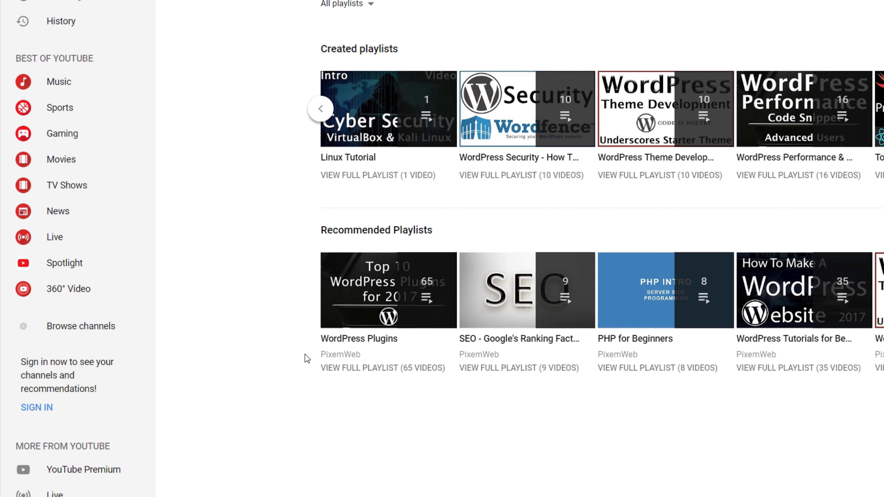
pyautogui.click(368, 284)
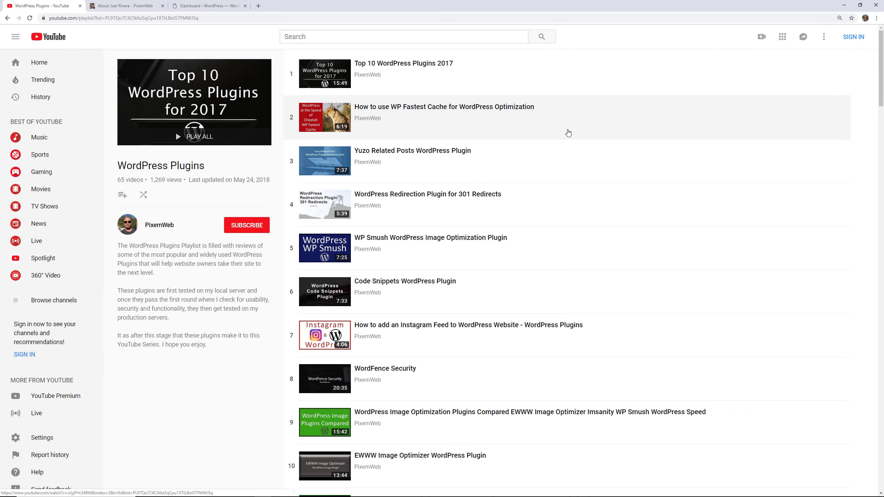
pyautogui.scroll(-1, 568, 133)
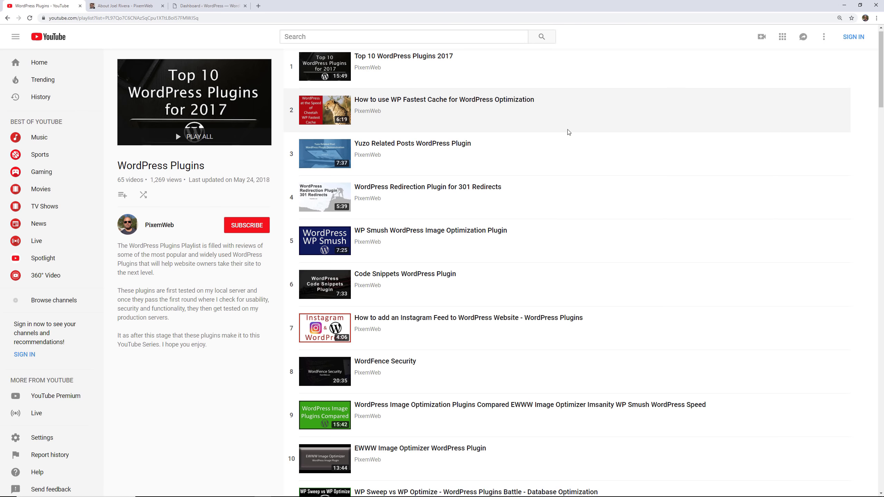
# Look through the full list of videos in the WordPress Plugins playlist, including the backup, security and migration tutorials.
pyautogui.scroll(1, 568, 132)
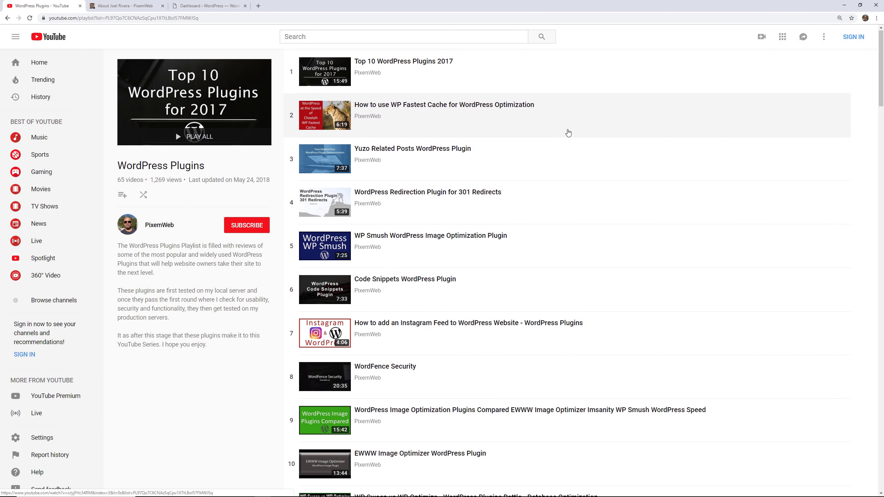
pyautogui.scroll(-1, 568, 133)
pyautogui.scroll(-20, 568, 133)
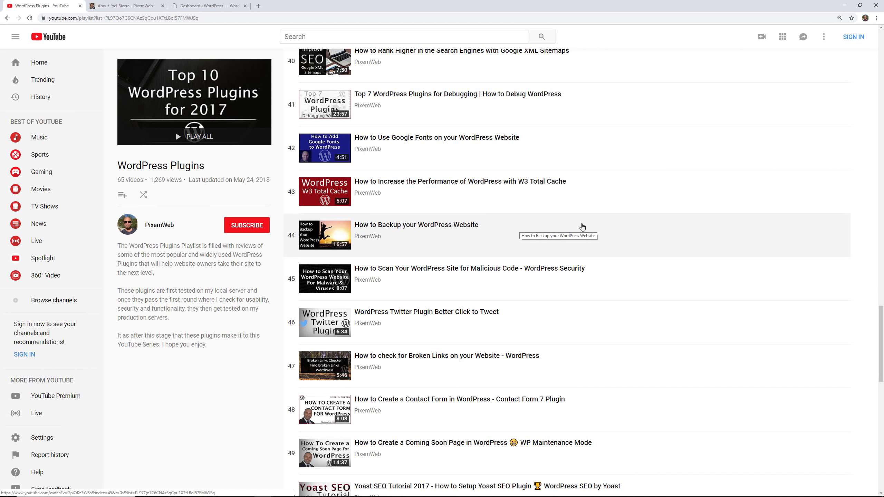
pyautogui.scroll(-2, 597, 226)
pyautogui.scroll(-10, 598, 226)
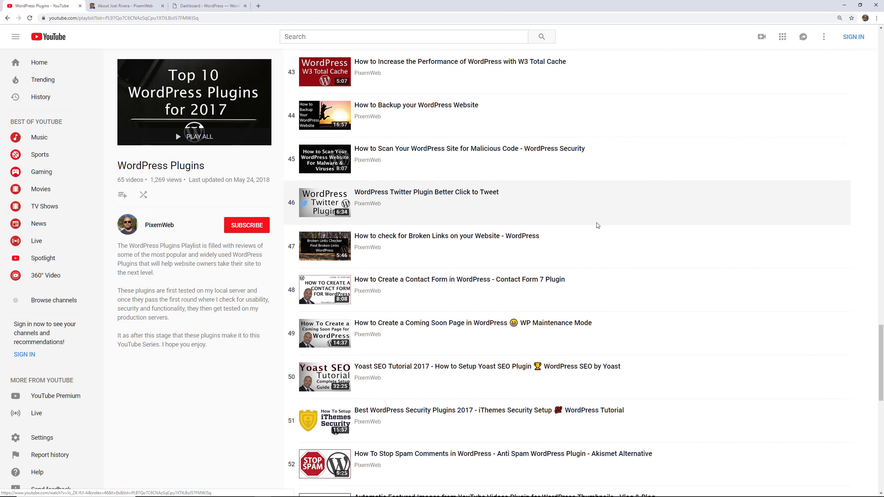
pyautogui.scroll(-8, 598, 226)
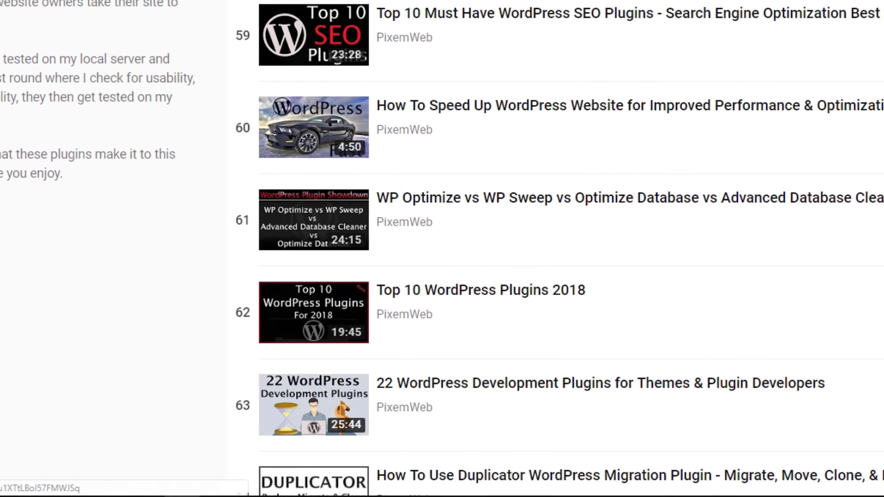
pyautogui.scroll(20, 631, 192)
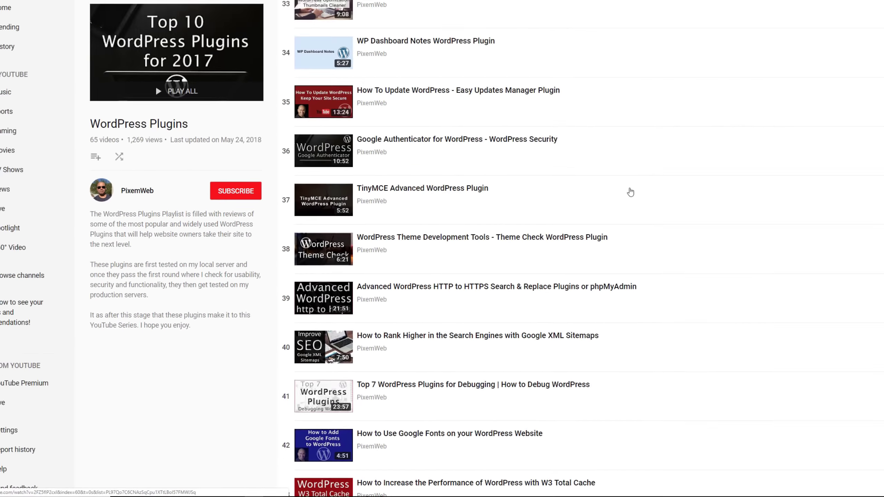
pyautogui.scroll(4, 631, 192)
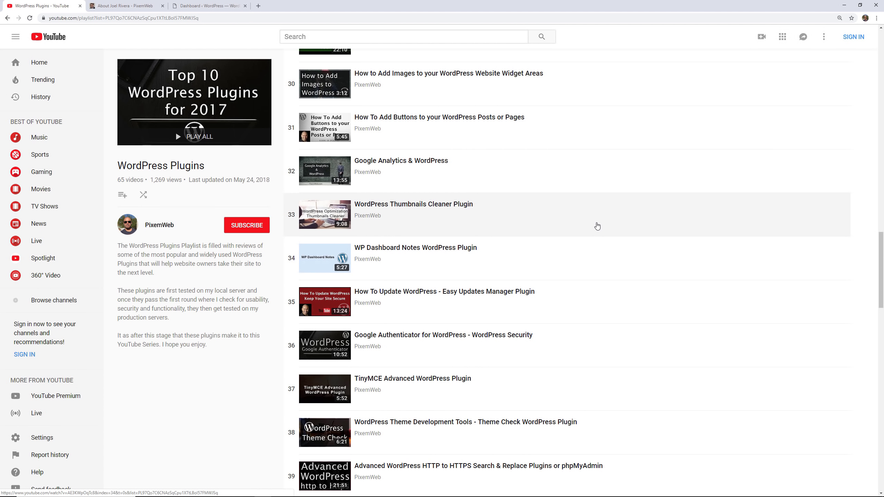
pyautogui.scroll(1, 598, 226)
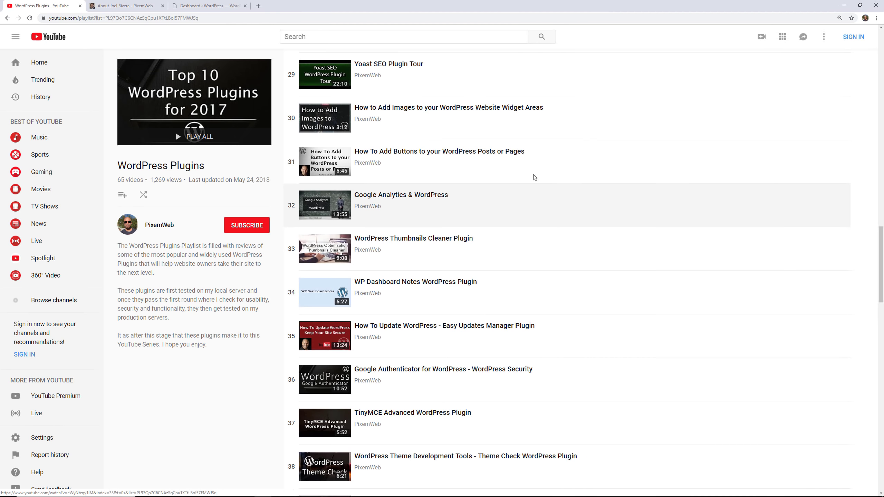
# From the WordPress dashboard, open the Learn more about Gutenberg page in a new tab and examine its editor preview and feature gallery.
pyautogui.click(215, 10)
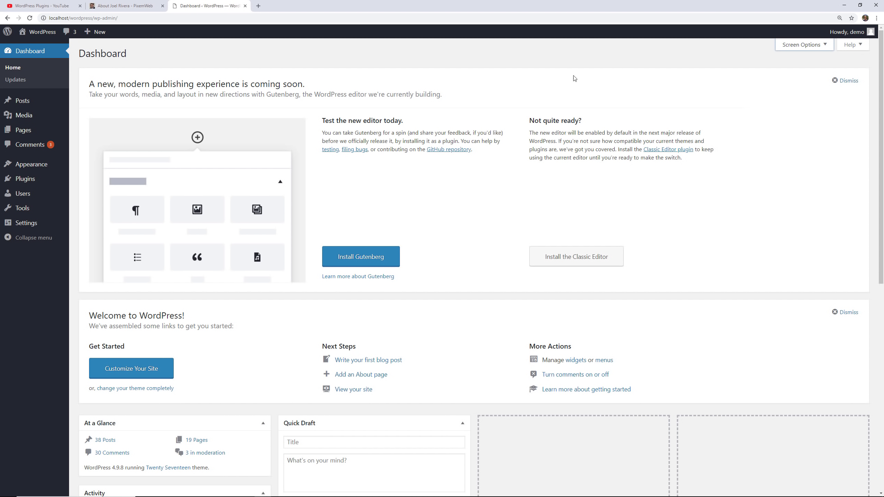
pyautogui.scroll(-1, 439, 257)
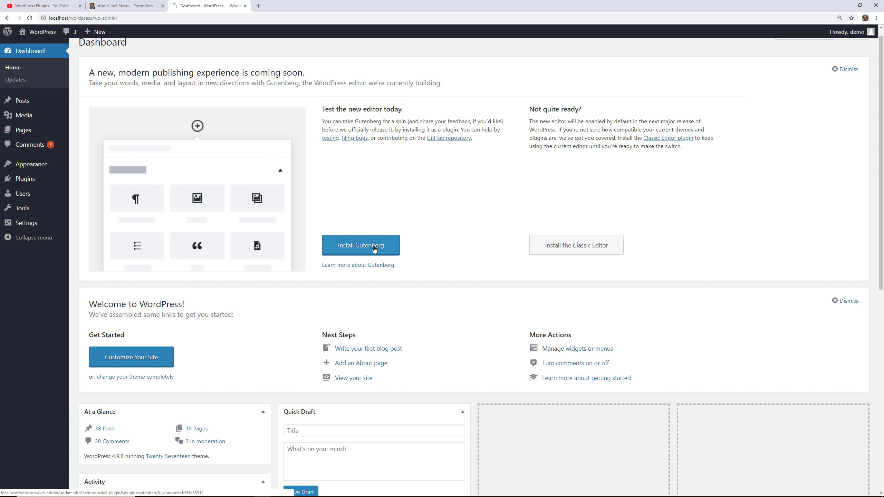
pyautogui.rightClick(364, 268)
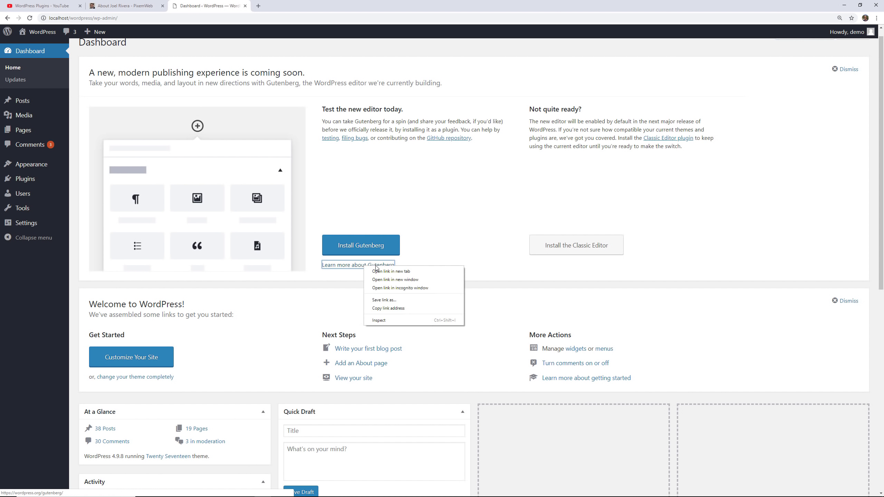
pyautogui.click(382, 271)
pyautogui.hotkey('ctrl', 'Tab')
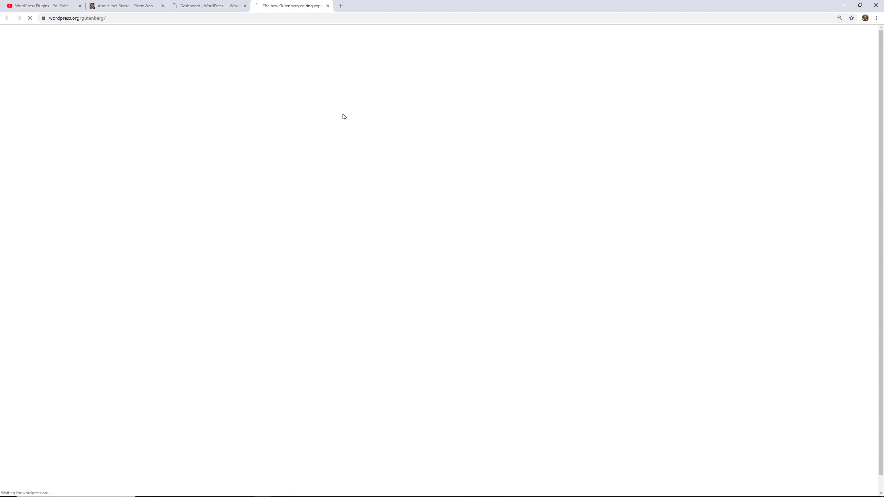
pyautogui.scroll(-3, 252, 158)
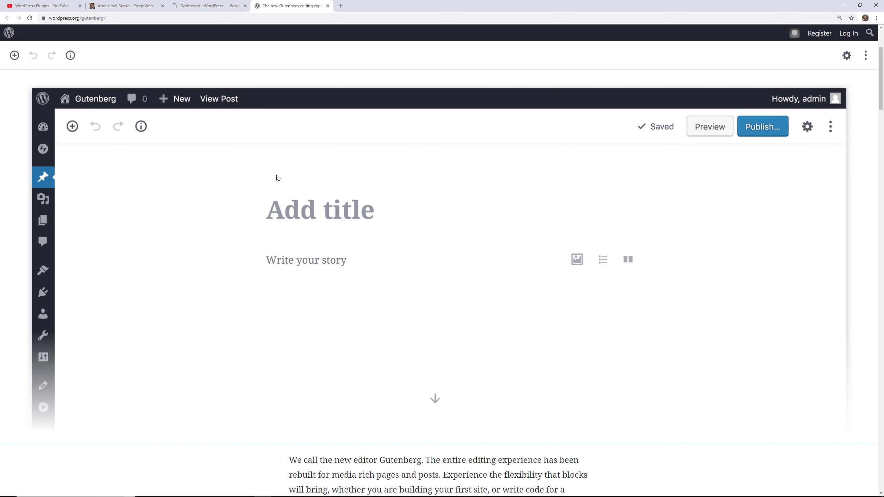
pyautogui.scroll(-2, 278, 176)
pyautogui.scroll(-7, 278, 171)
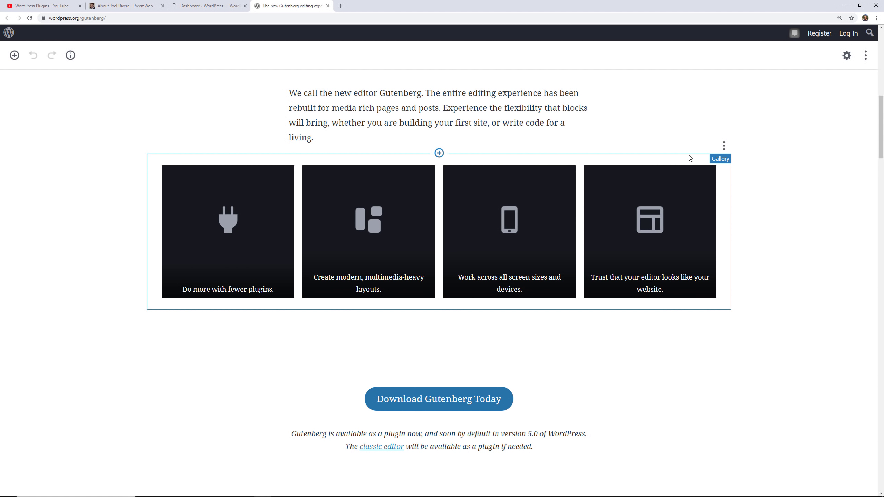
pyautogui.click(723, 146)
# Return to the WordPress dashboard, then install and activate the Gutenberg plugin from the new editor panel.
pyautogui.click(195, 5)
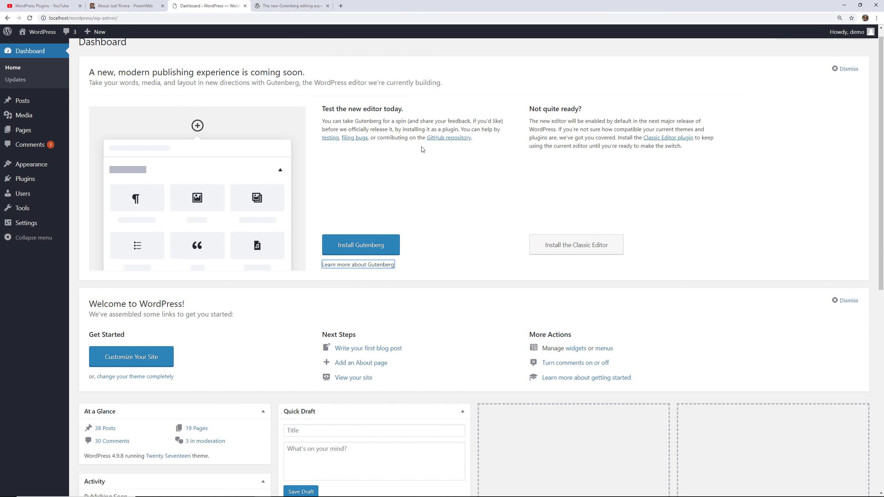
pyautogui.click(444, 260)
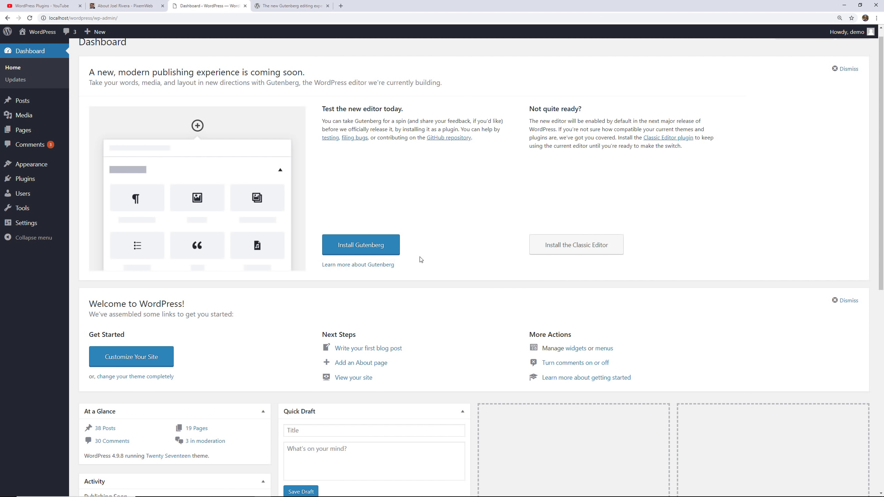
pyautogui.click(364, 249)
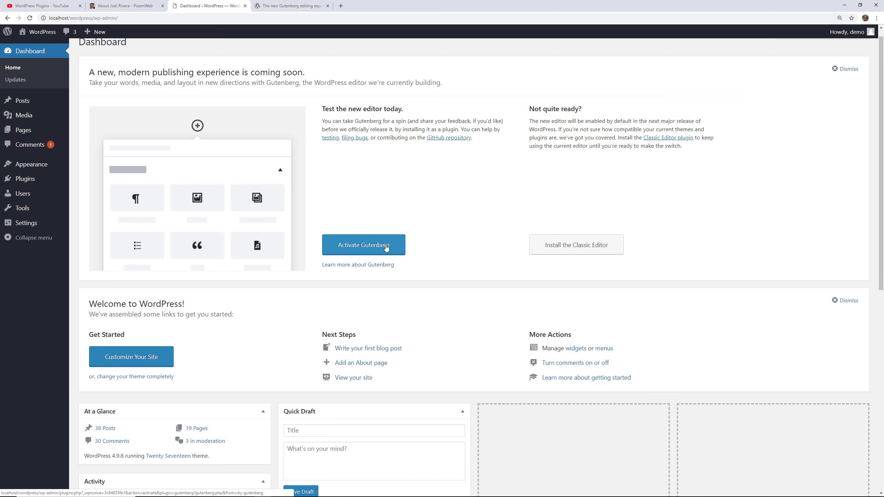
pyautogui.click(463, 247)
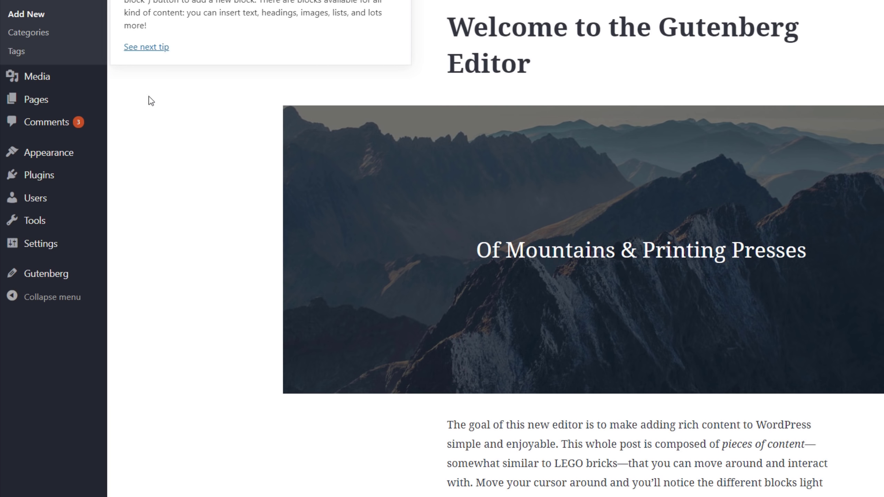
# Open the Gutenberg demo post and go through all the introductory editor tips until they are dismissed.
pyautogui.moveTo(43, 280)
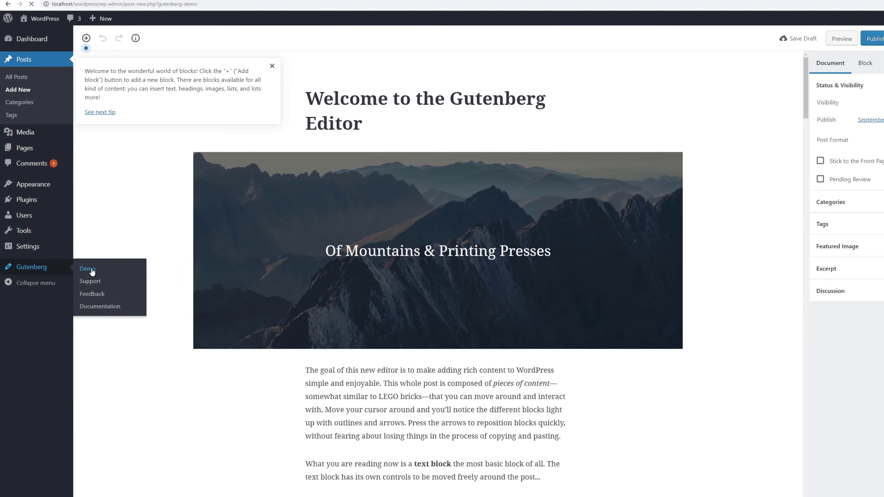
pyautogui.click(129, 277)
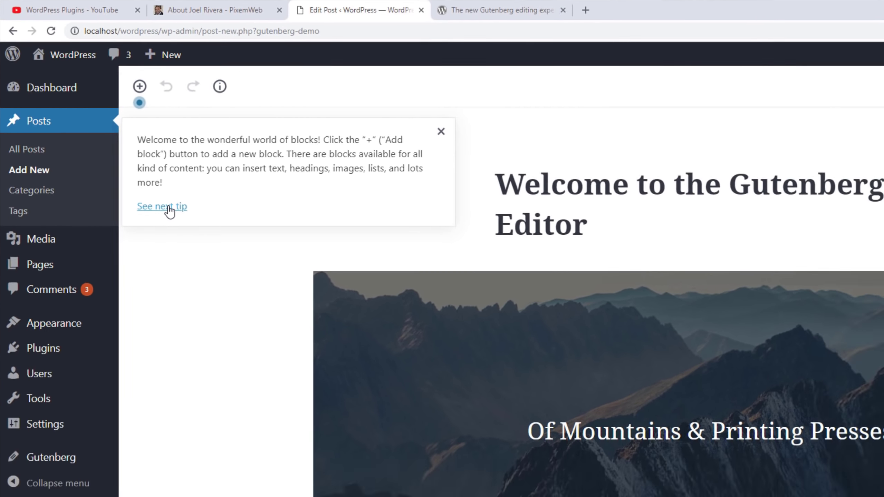
pyautogui.click(199, 248)
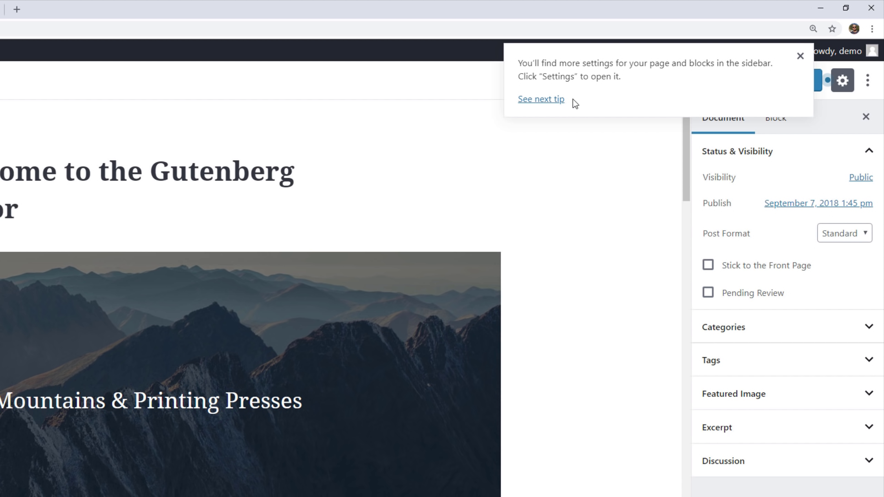
pyautogui.click(555, 100)
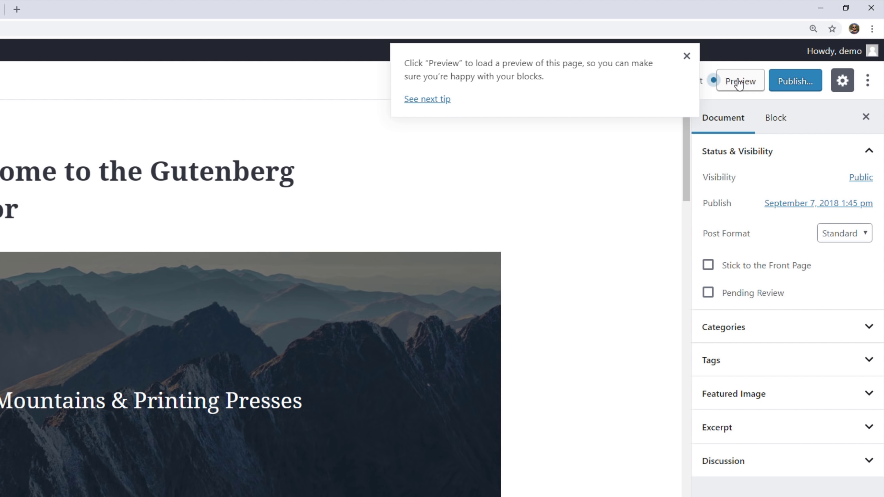
pyautogui.click(435, 99)
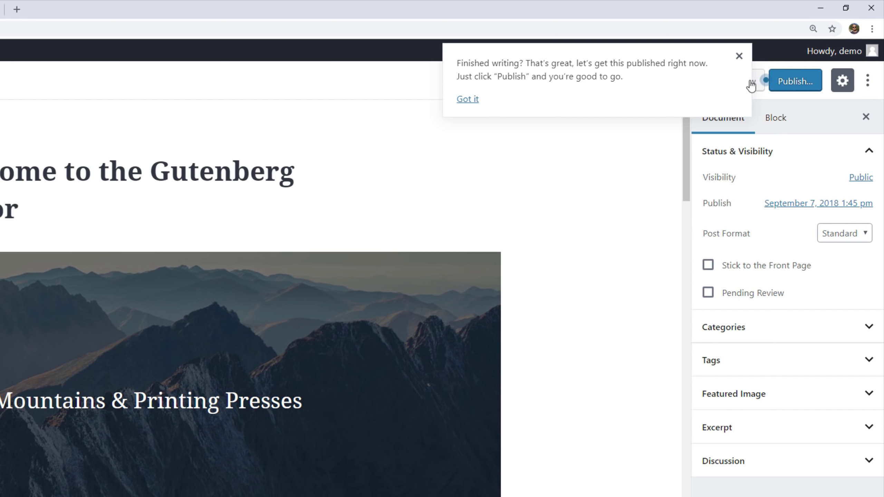
pyautogui.click(470, 99)
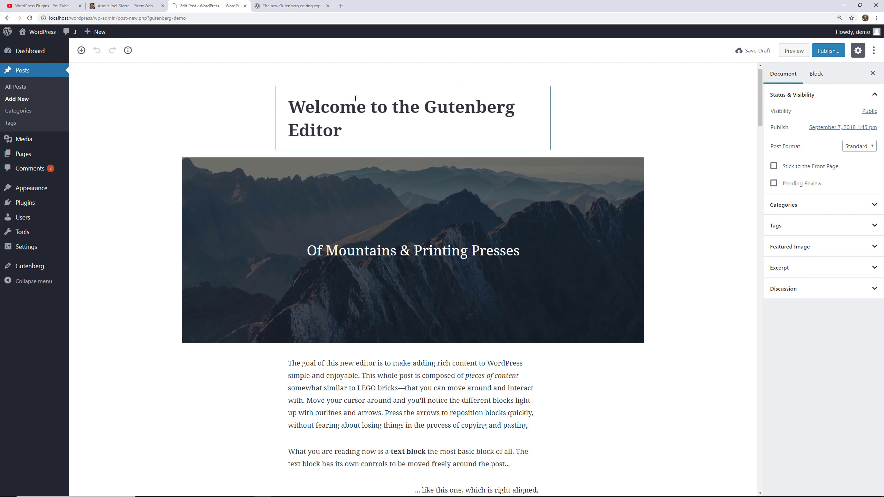
# Examine the block options of the cover image and the first paragraph in the demo post.
pyautogui.click(651, 144)
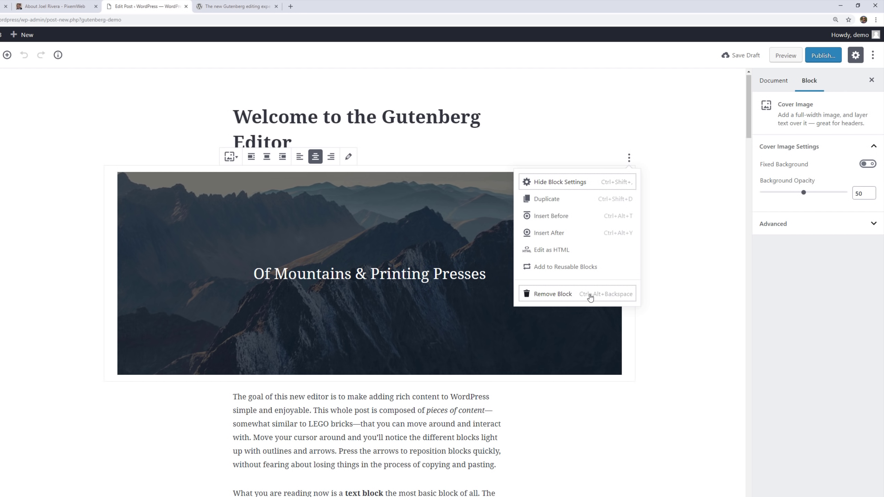
pyautogui.click(101, 400)
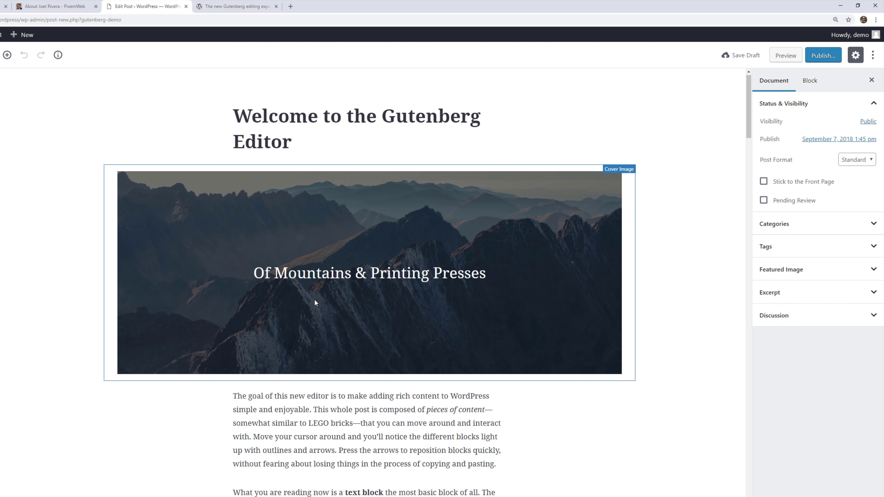
pyautogui.scroll(-2, 314, 299)
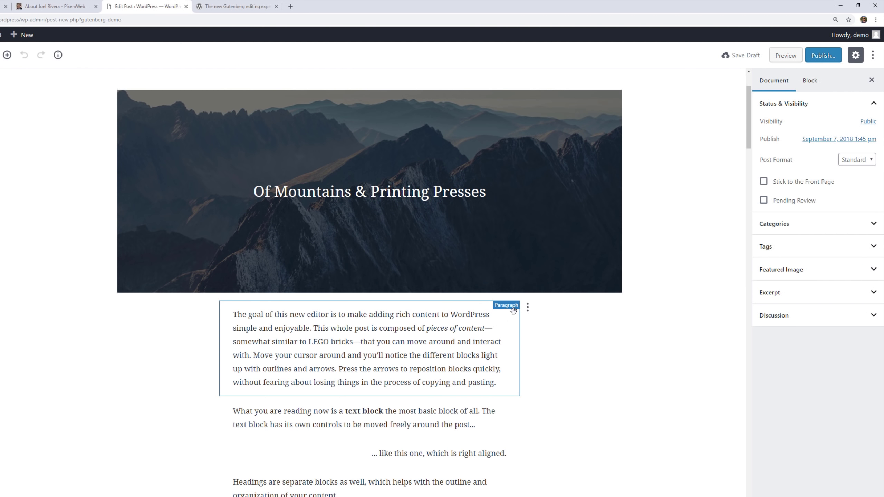
pyautogui.click(528, 309)
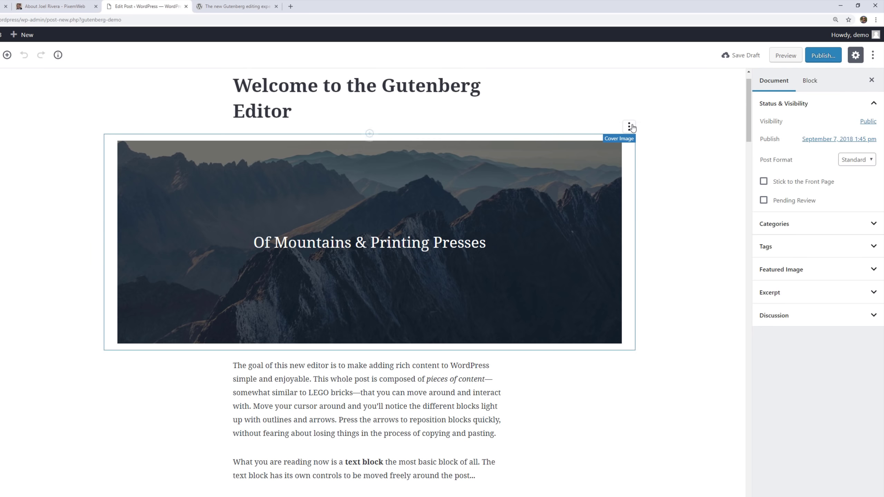
pyautogui.click(630, 127)
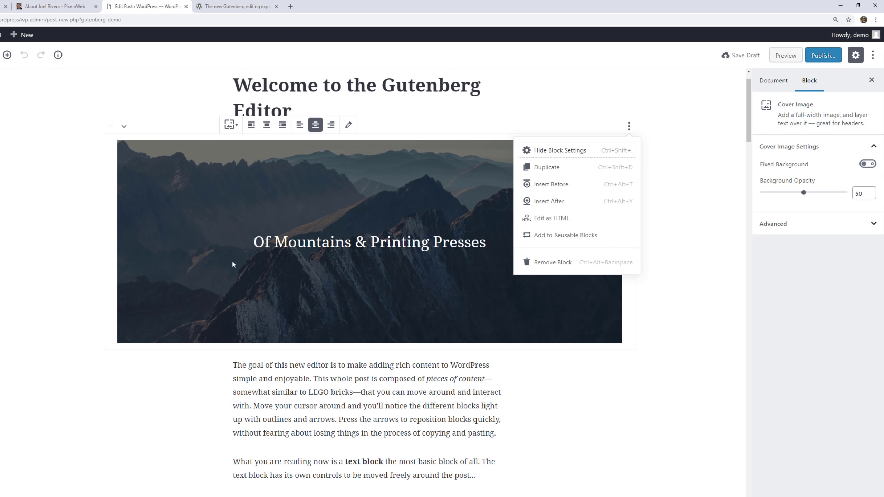
# Move the first paragraph block above the cover image and return it to its place below the image.
pyautogui.click(211, 358)
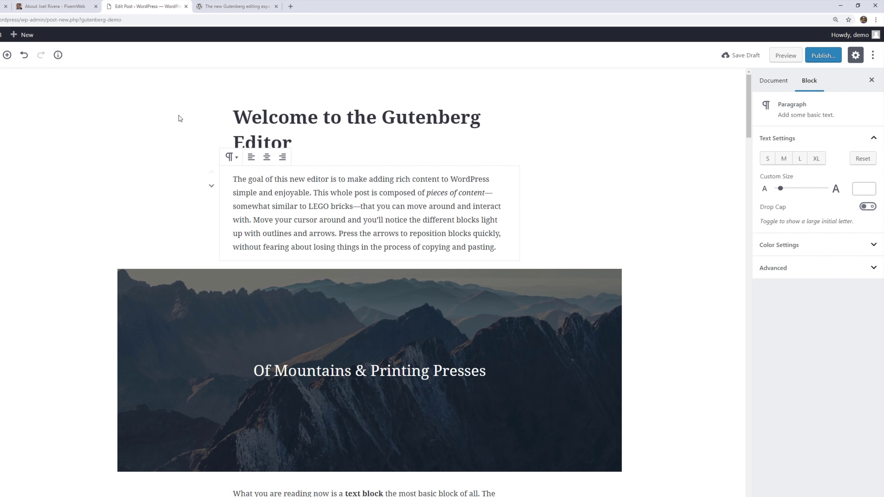
pyautogui.click(212, 185)
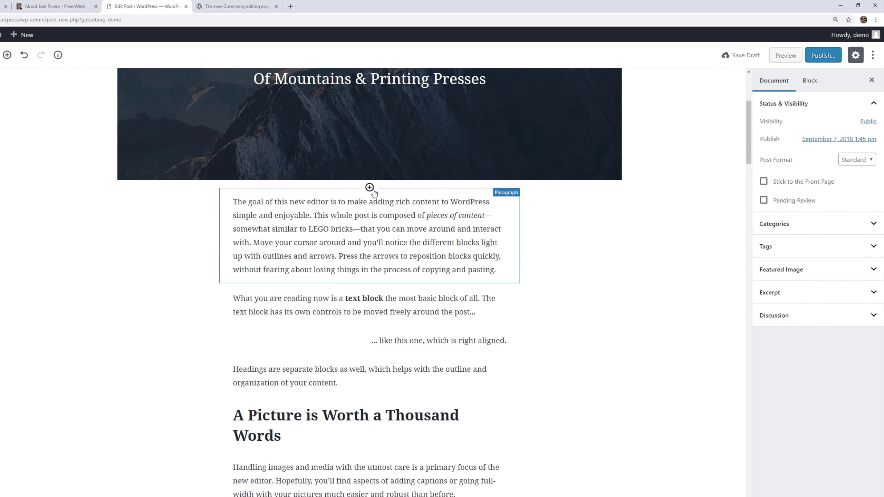
pyautogui.scroll(5, 372, 206)
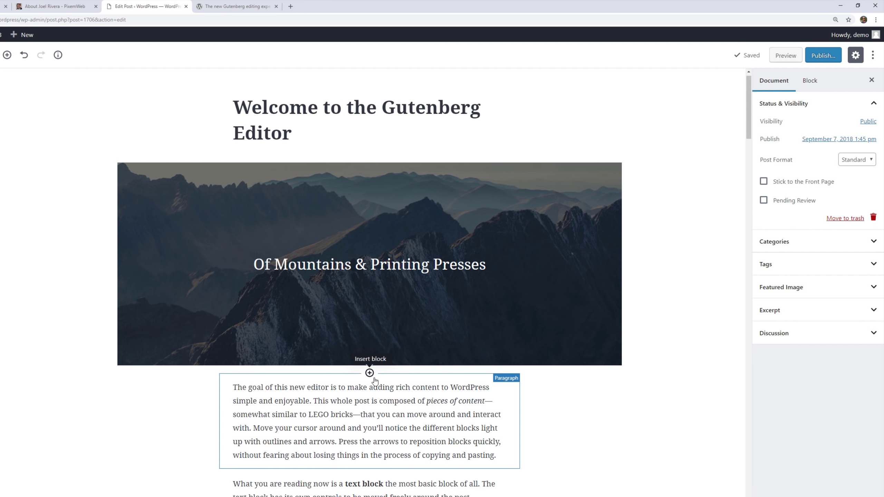
# Look over the demo post's headings and image block, and inspect the Categories and Tags sections of the document settings.
pyautogui.scroll(-15, 373, 374)
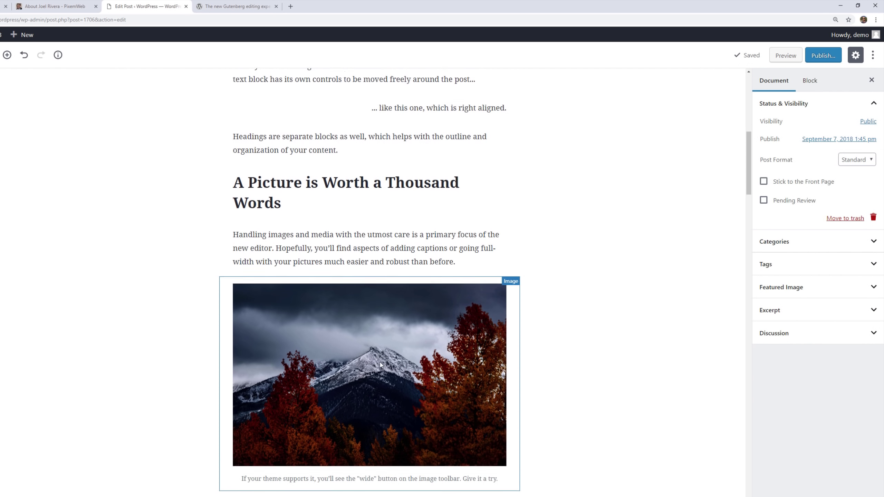
pyautogui.scroll(-2, 380, 364)
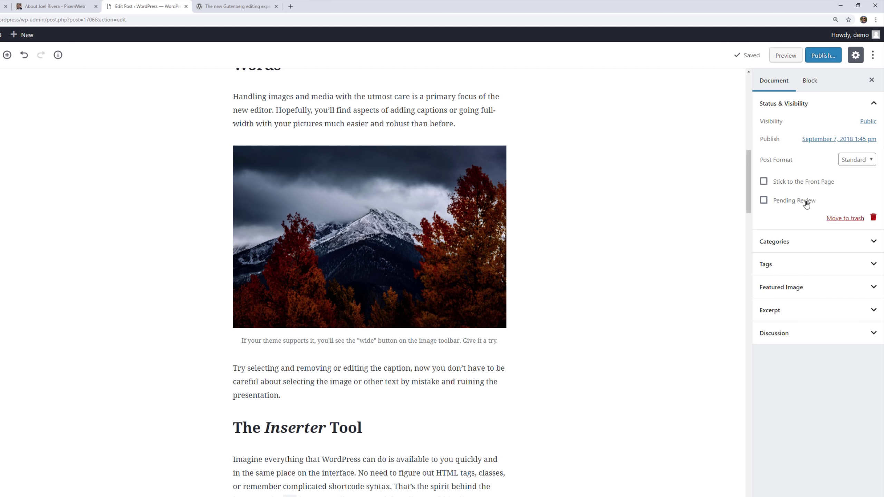
pyautogui.click(831, 246)
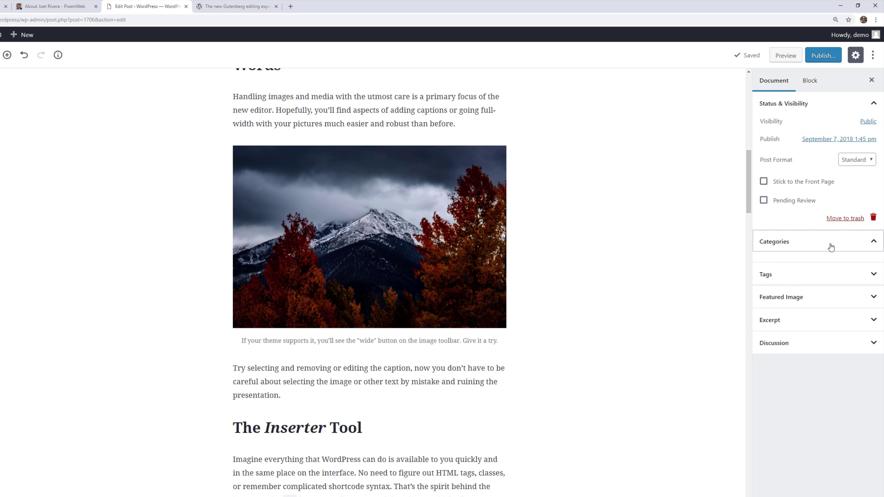
pyautogui.click(837, 245)
pyautogui.click(845, 263)
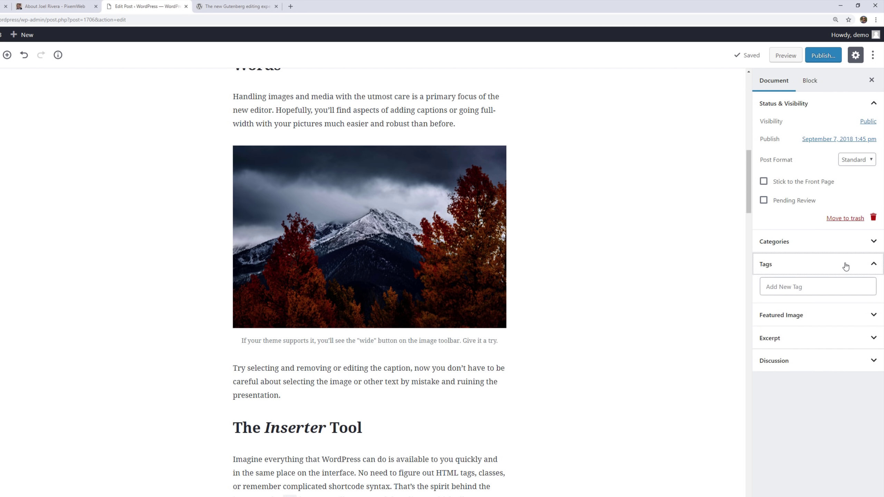
# Inspect the Featured Image, Excerpt and Discussion sections of the document settings and the available post formats.
pyautogui.click(846, 265)
pyautogui.click(845, 286)
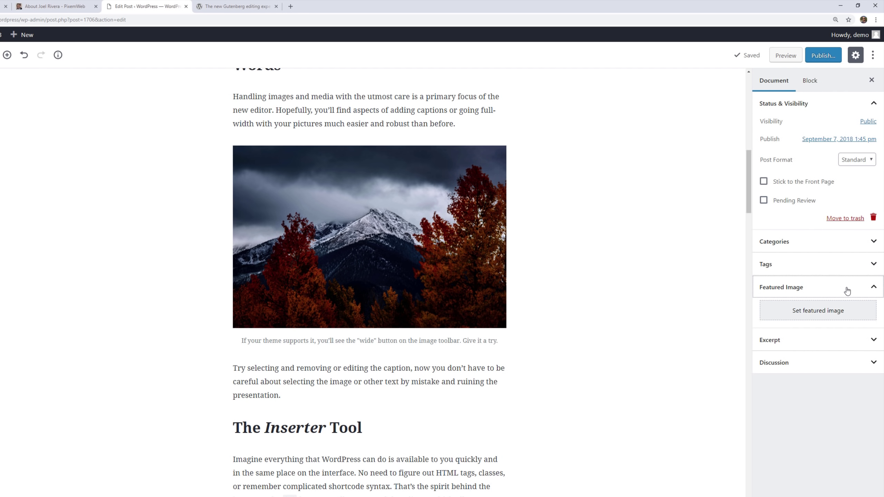
pyautogui.click(845, 288)
pyautogui.click(841, 311)
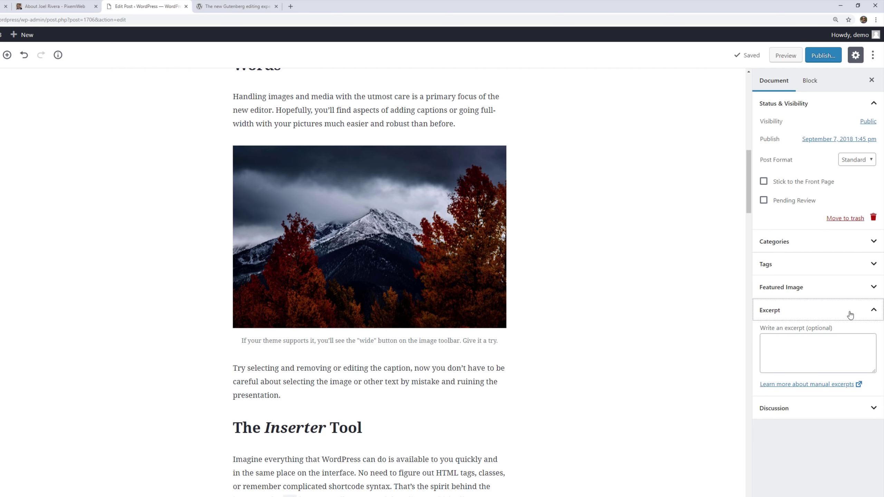
pyautogui.click(851, 312)
pyautogui.click(816, 332)
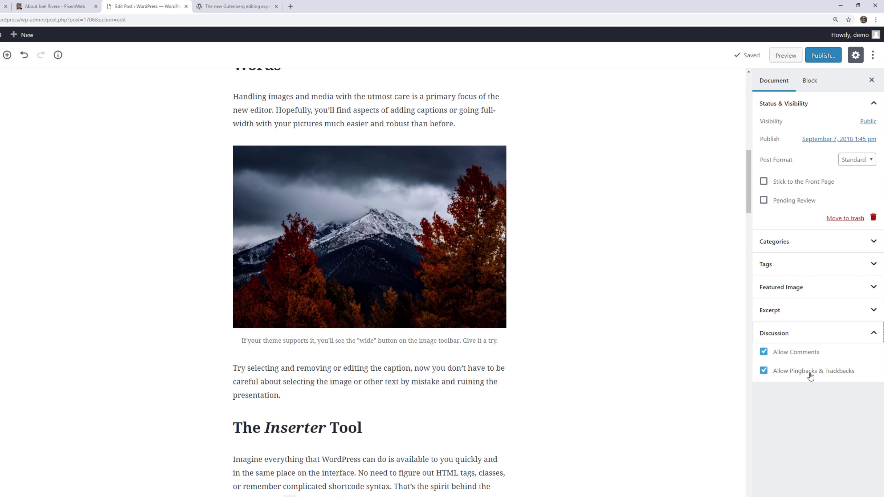
pyautogui.click(805, 332)
pyautogui.click(857, 161)
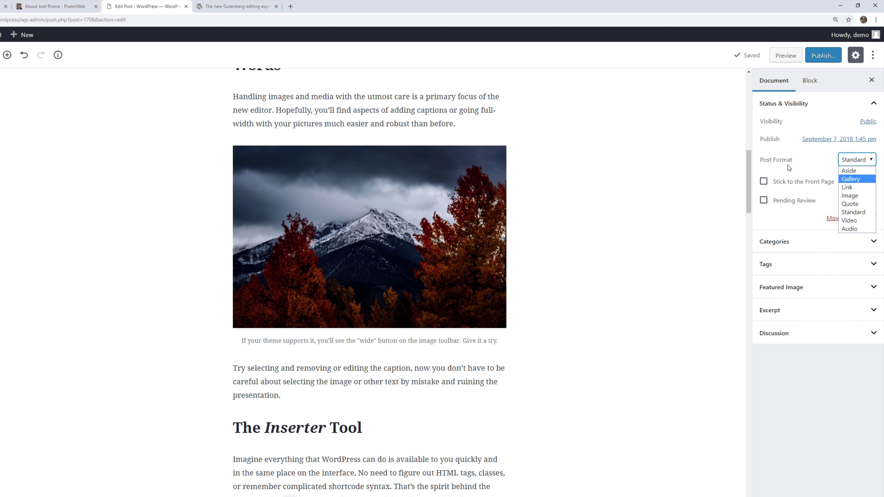
# Examine the block settings of the autumn mountain image, including its link target options and additional CSS class field.
pyautogui.click(810, 80)
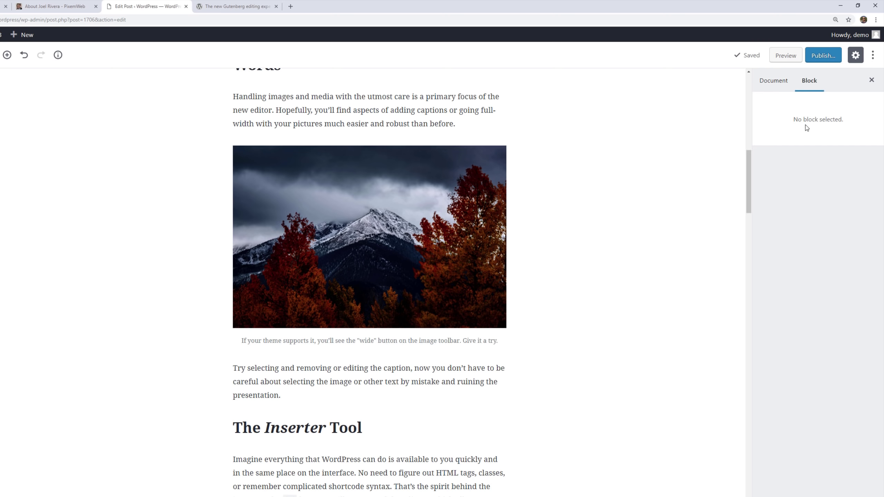
pyautogui.click(381, 159)
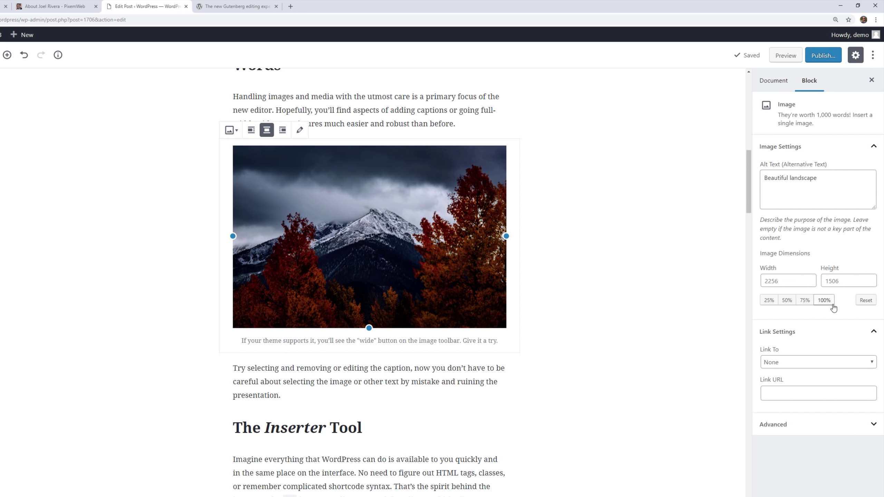
pyautogui.click(793, 362)
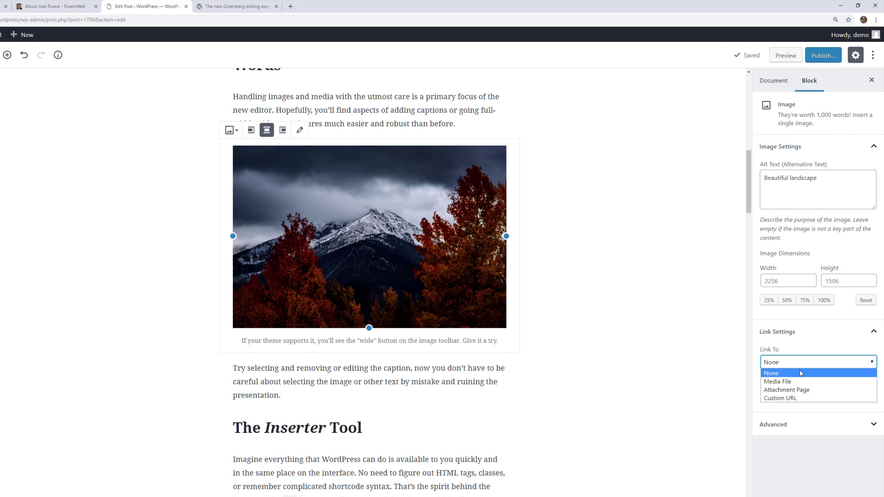
pyautogui.click(800, 398)
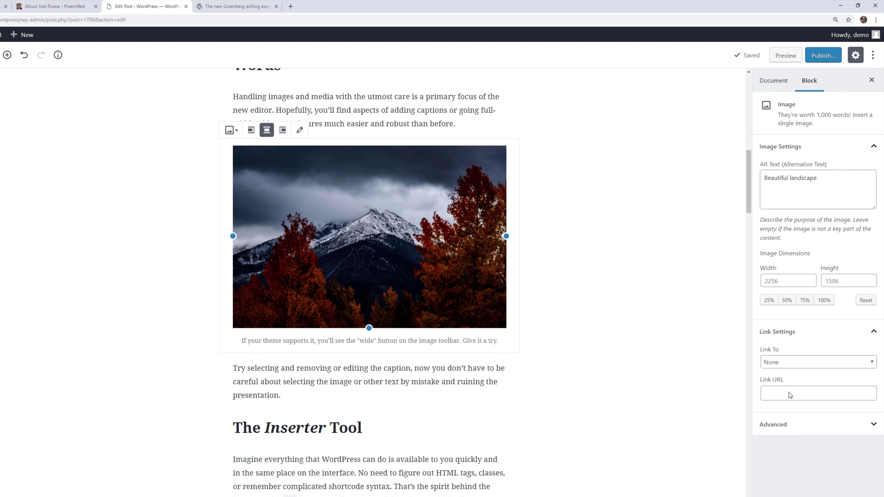
pyautogui.click(870, 430)
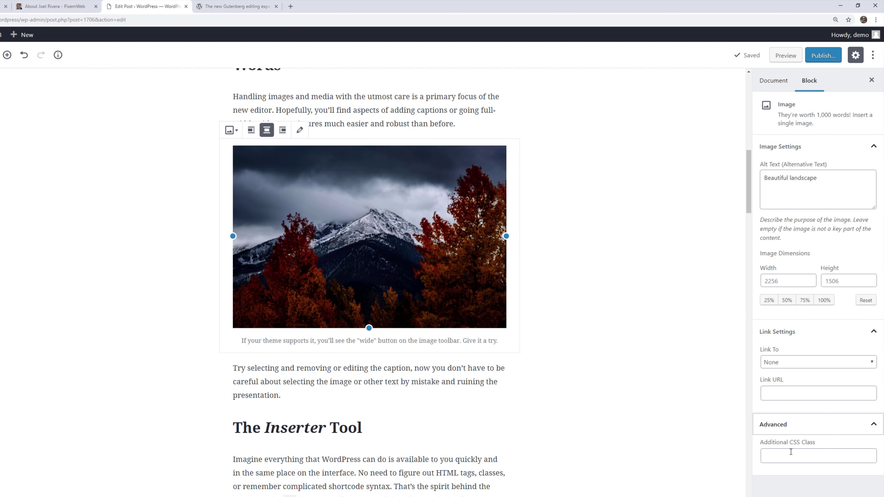
pyautogui.click(873, 425)
# Look through the rest of the demo post, from the Inserter Tool section through the galleries, embedded video and pullquote to the closing line.
pyautogui.scroll(-8, 608, 359)
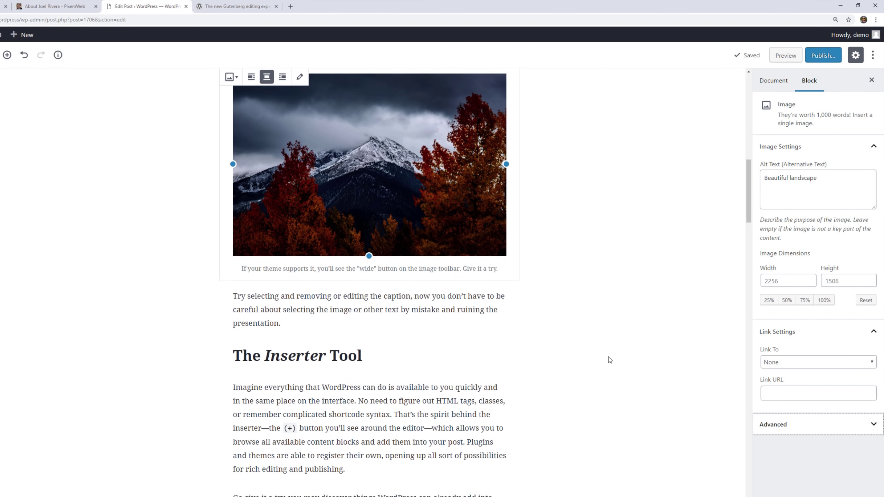
pyautogui.scroll(-20, 609, 358)
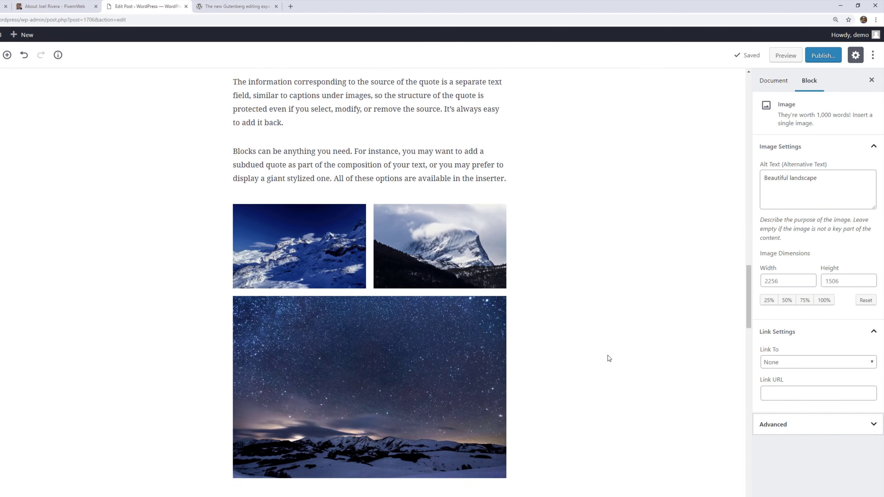
pyautogui.scroll(-20, 609, 358)
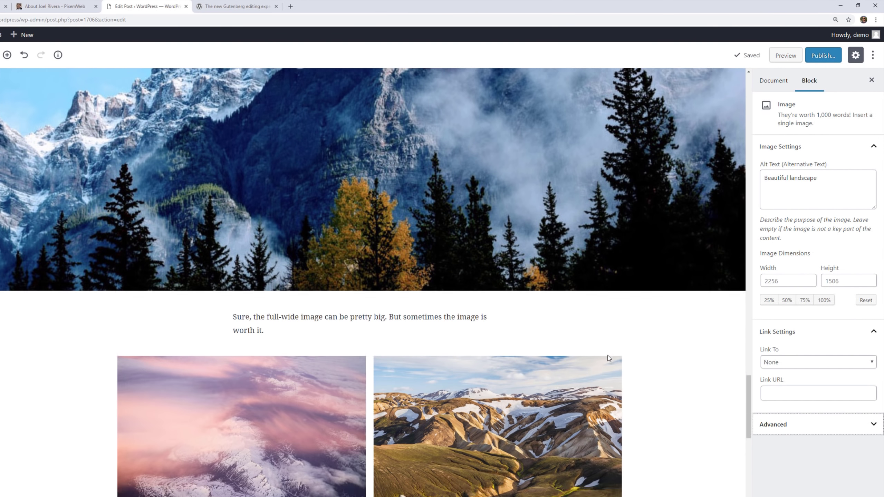
pyautogui.scroll(-10, 608, 358)
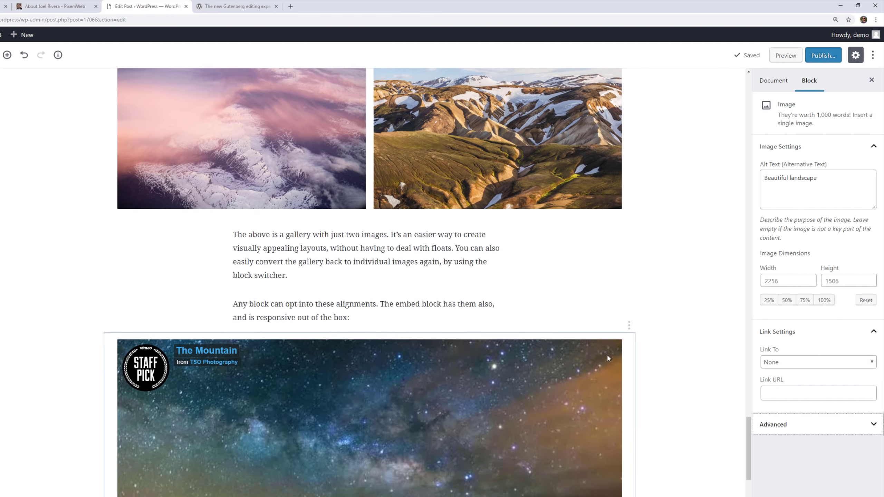
pyautogui.scroll(-5, 608, 357)
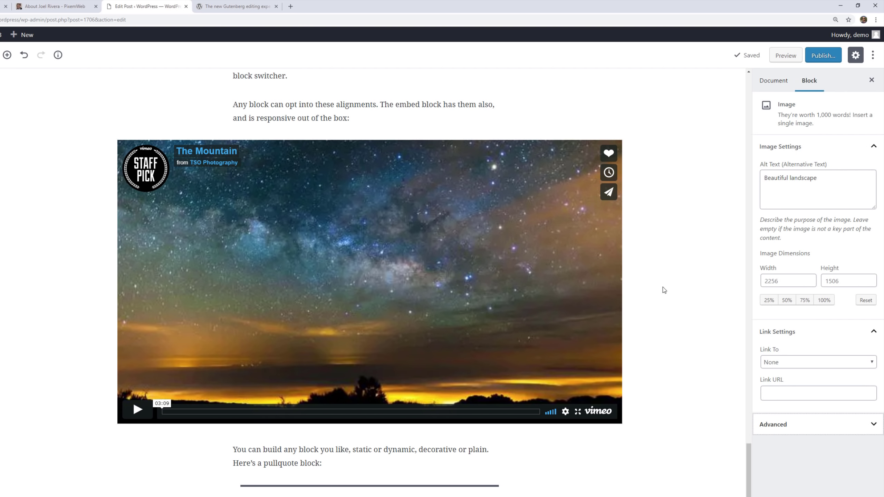
pyautogui.scroll(-2, 664, 288)
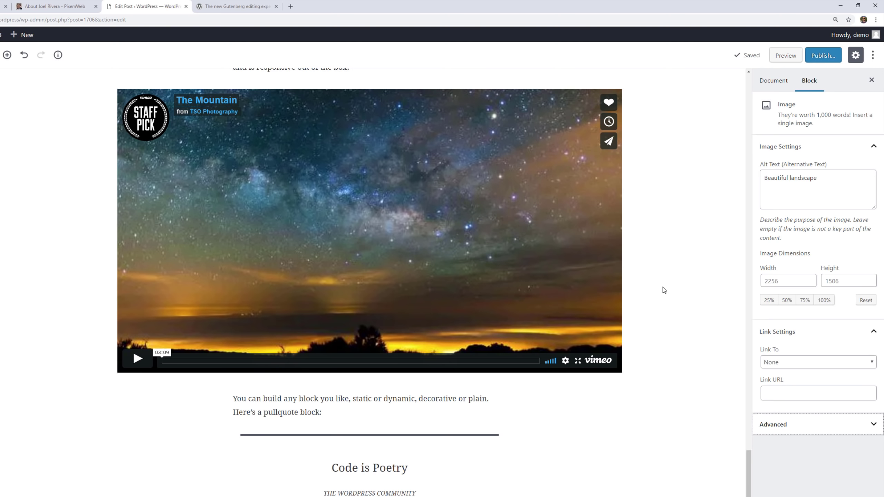
pyautogui.scroll(-2, 663, 289)
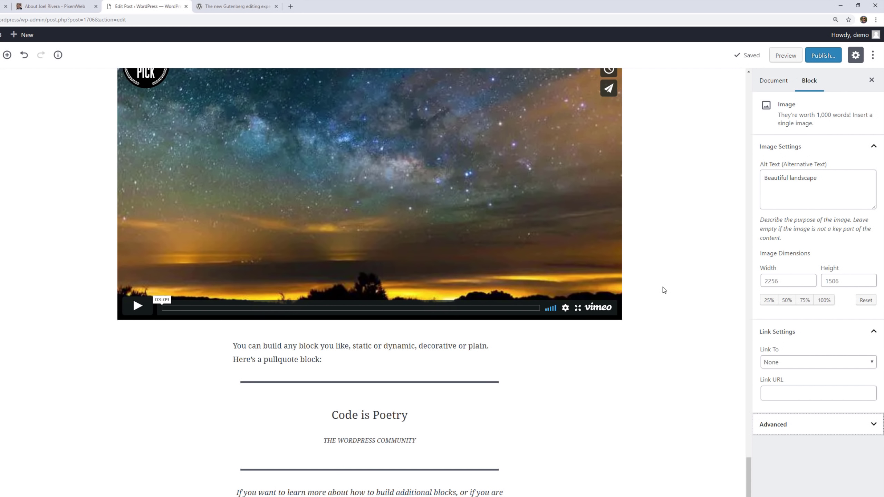
pyautogui.scroll(-2, 663, 288)
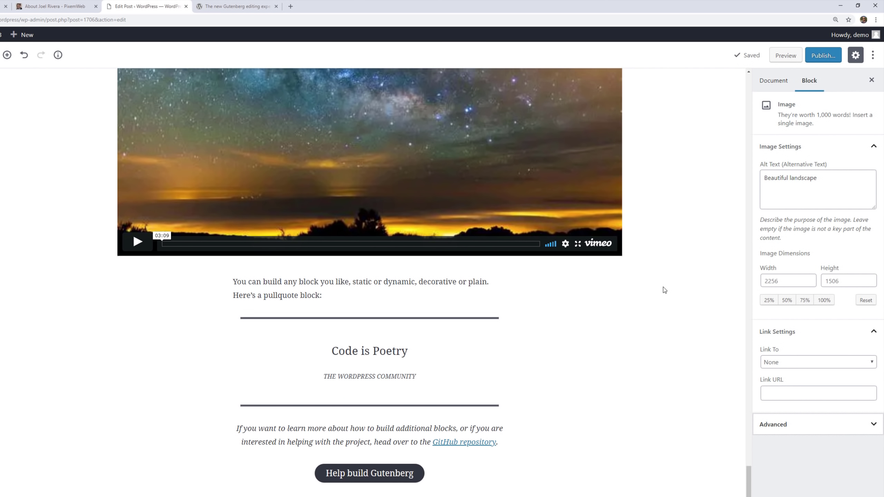
pyautogui.scroll(-2, 663, 288)
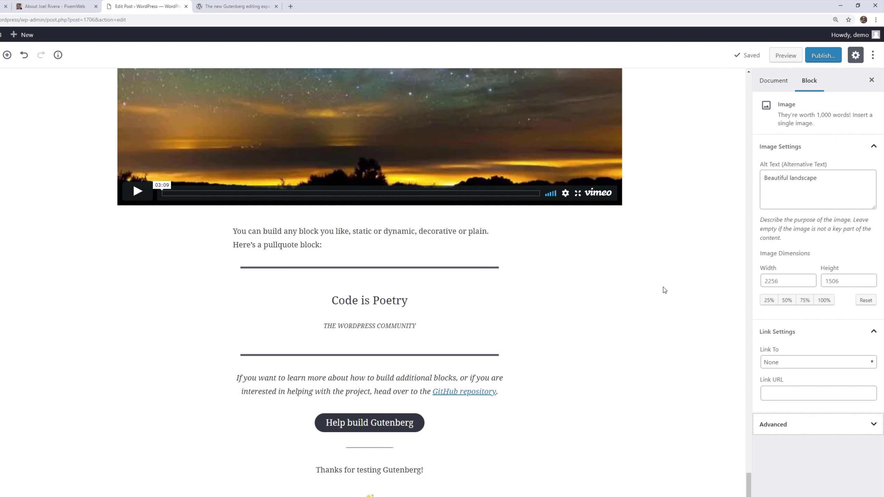
# Preview the demo post on the site's front end, look through the whole page and close the preview.
pyautogui.click(785, 56)
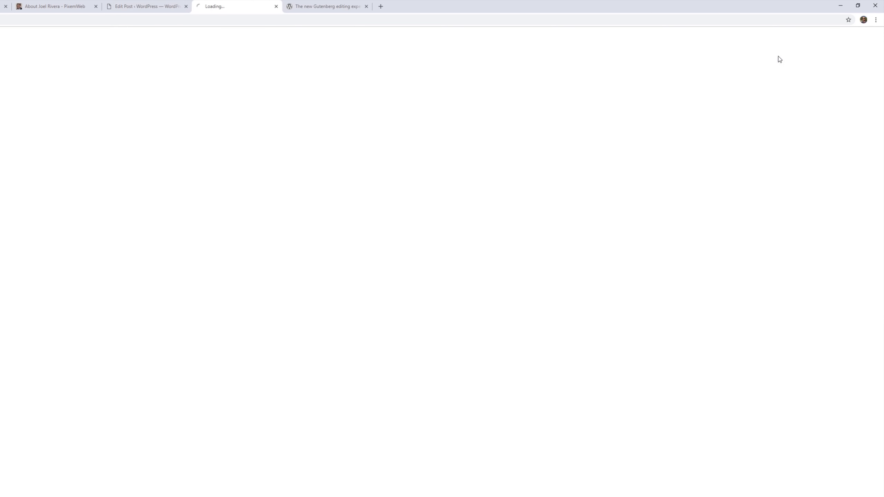
pyautogui.scroll(-12, 435, 208)
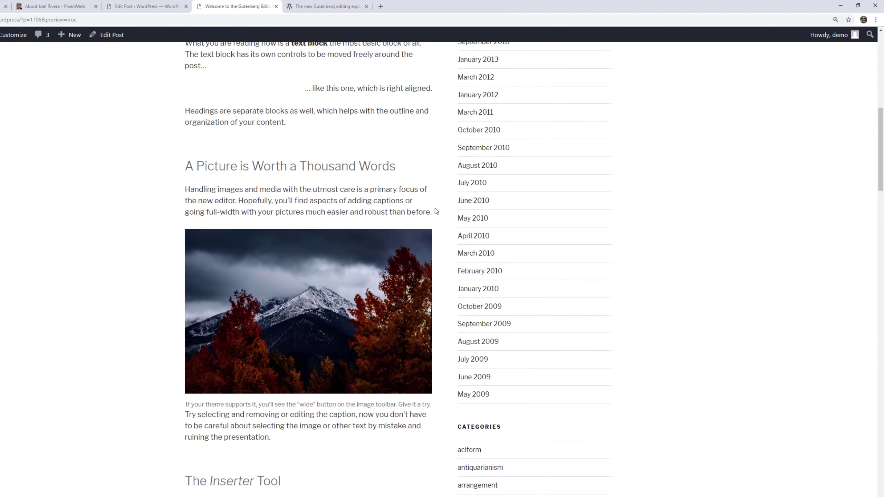
pyautogui.scroll(-20, 436, 211)
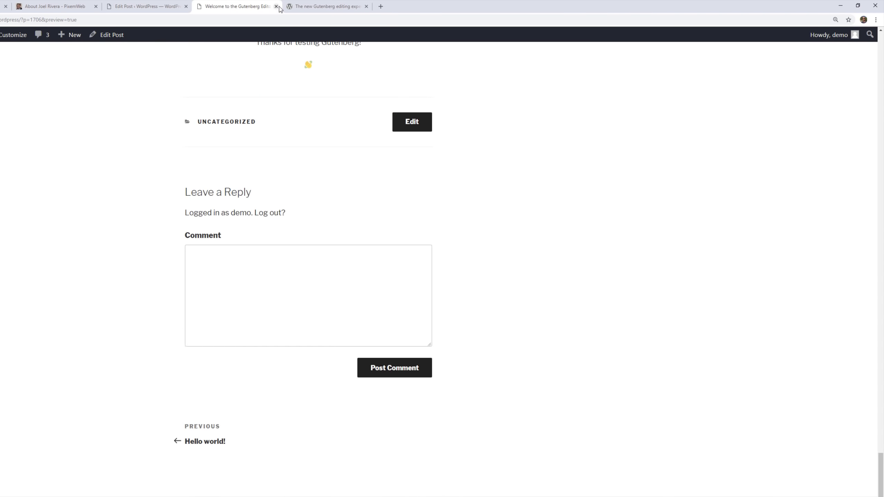
pyautogui.click(276, 7)
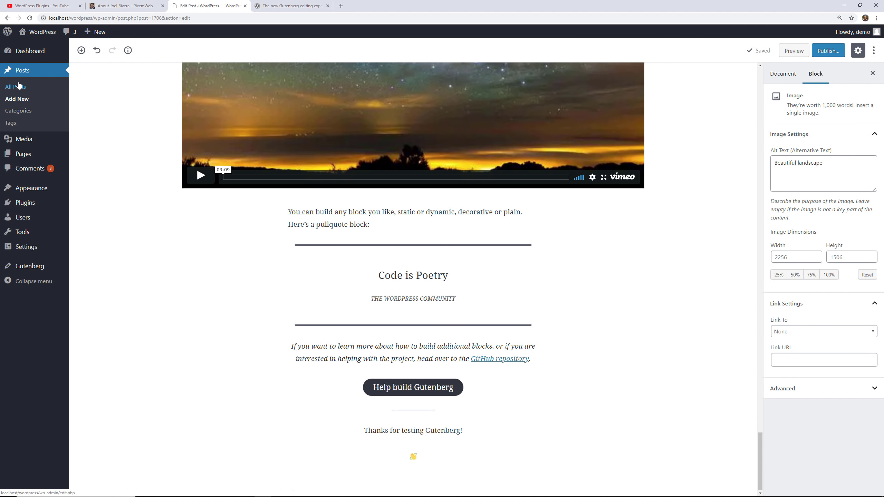
# Look over the list of all posts and reopen "Welcome to the Gutenberg Editor" for editing.
pyautogui.click(19, 86)
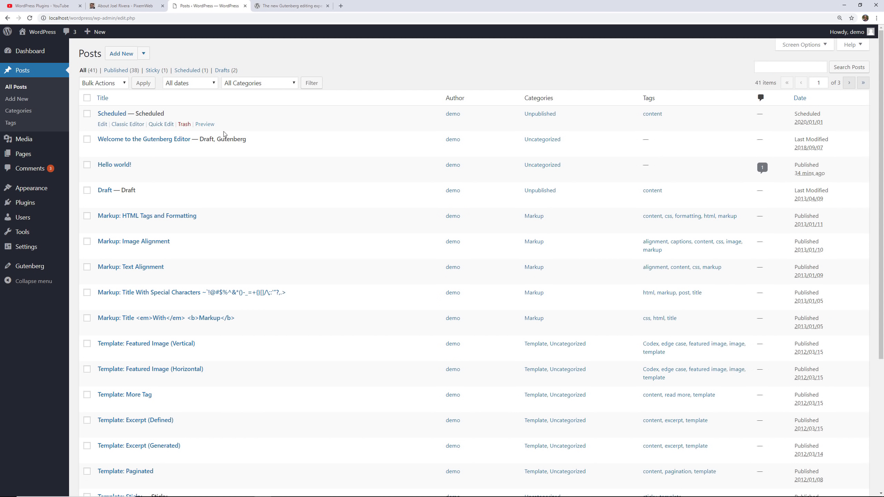
pyautogui.scroll(-2, 261, 226)
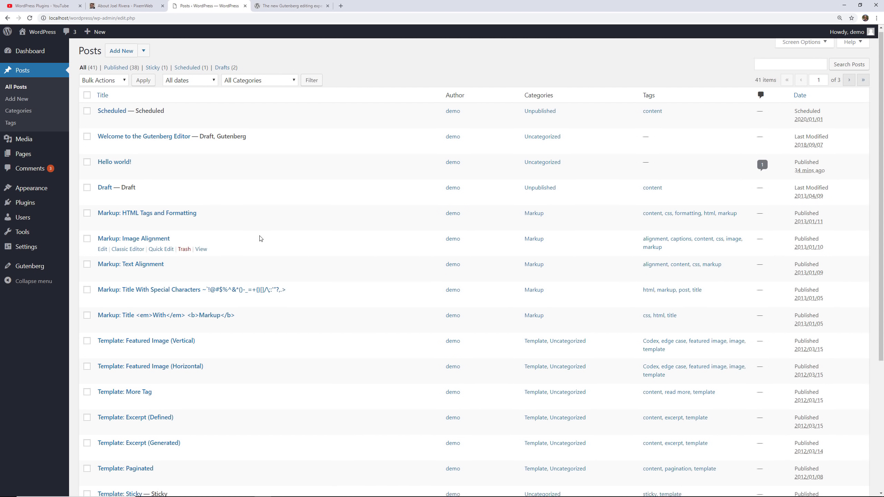
pyautogui.scroll(2, 129, 284)
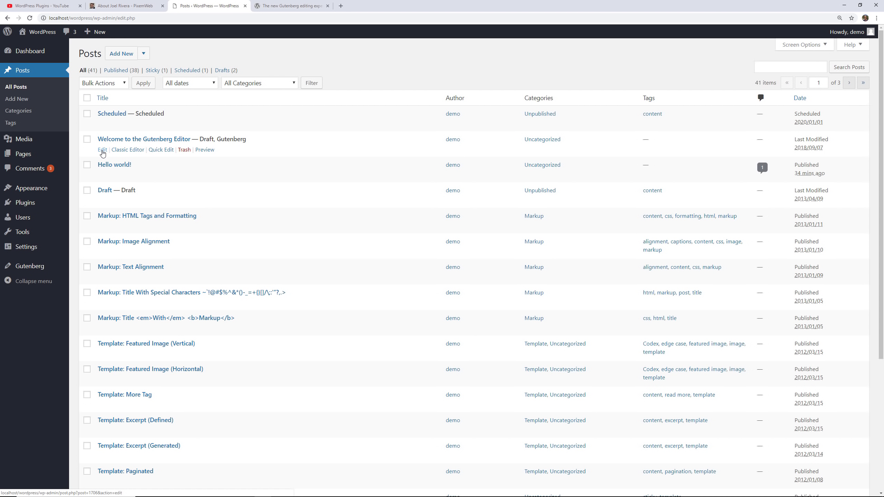
pyautogui.click(102, 151)
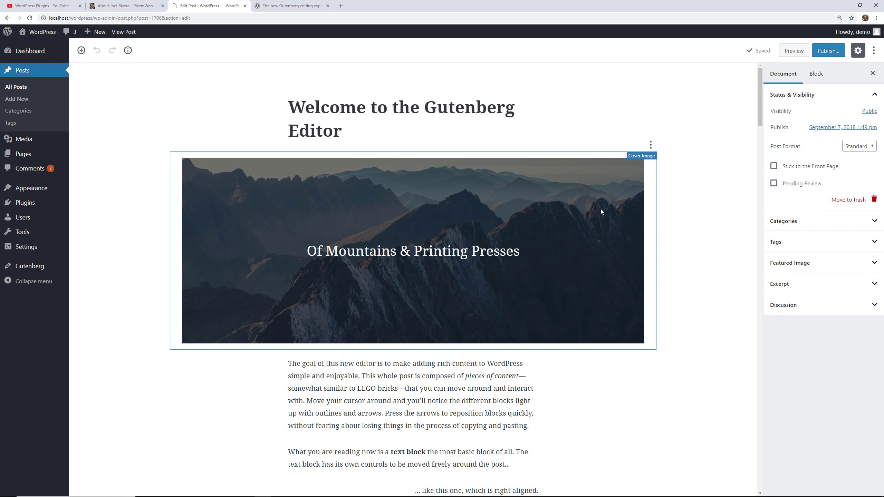
# Go back to the list of all posts and open "Markup: HTML Tags and Formatting" for editing.
pyautogui.click(20, 87)
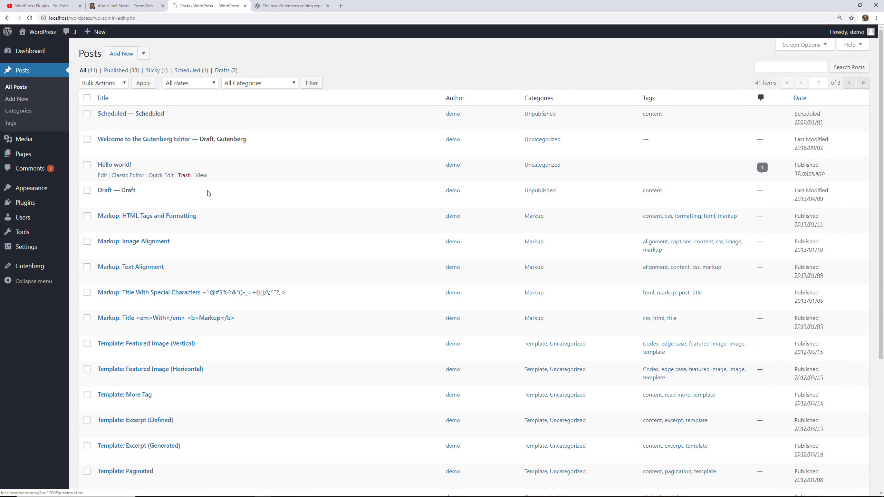
pyautogui.click(102, 226)
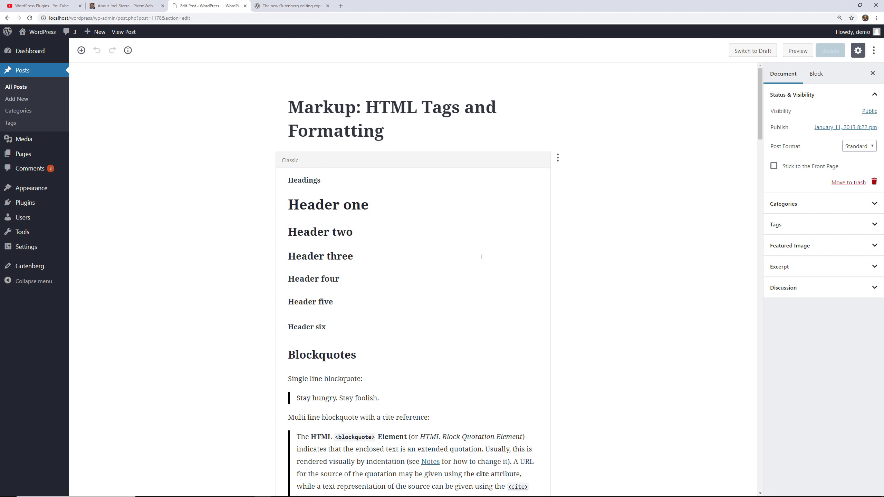
# Try out editing the post title by deleting its last letters and retyping "ting" to restore "Markup: HTML Tags and Formatting".
pyautogui.click(480, 98)
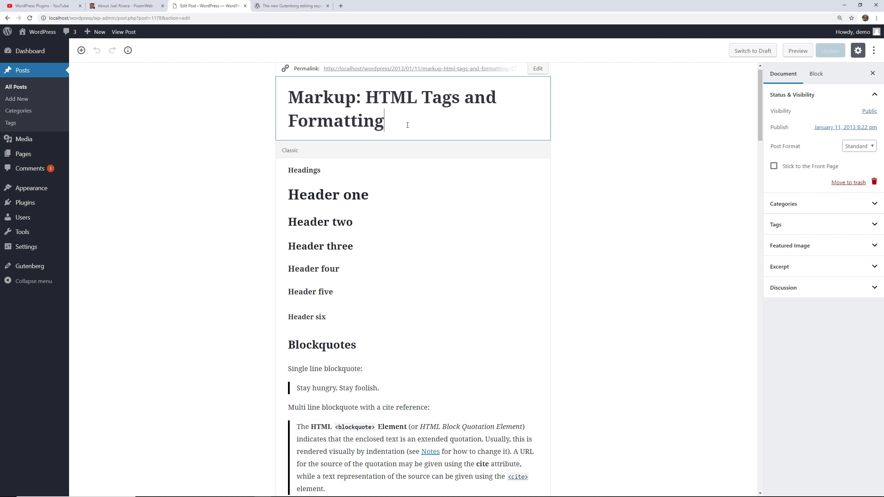
pyautogui.press('BackSpace')
pyautogui.press('BackSpace')
pyautogui.press('BackSpace')
pyautogui.press('BackSpace')
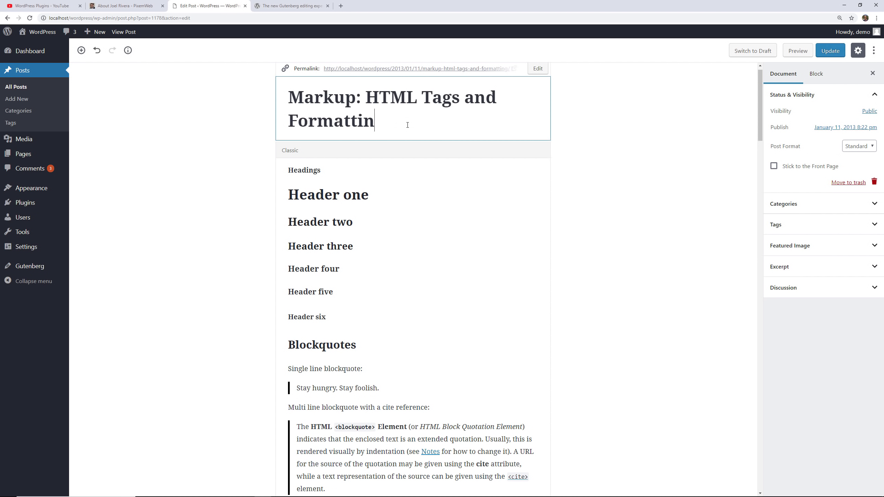
pyautogui.write('ting')
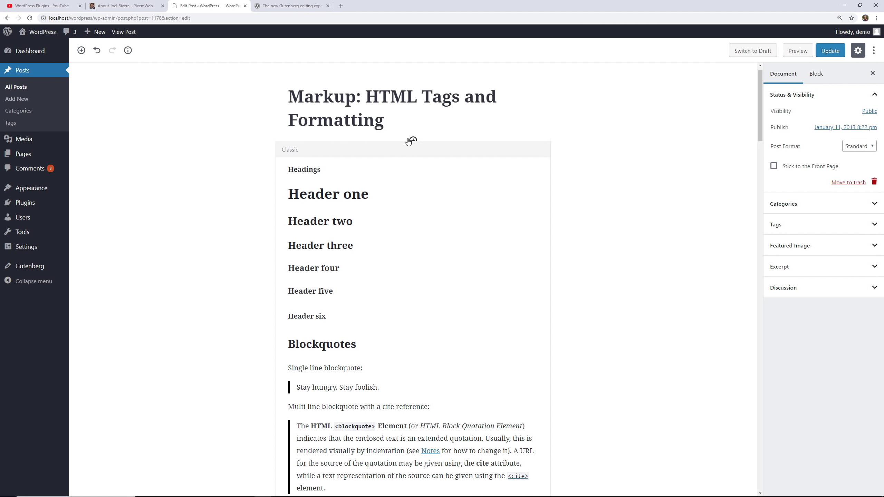
# Insert a new block between the post title and the Classic block and make it an Image block.
pyautogui.scroll(1, 424, 144)
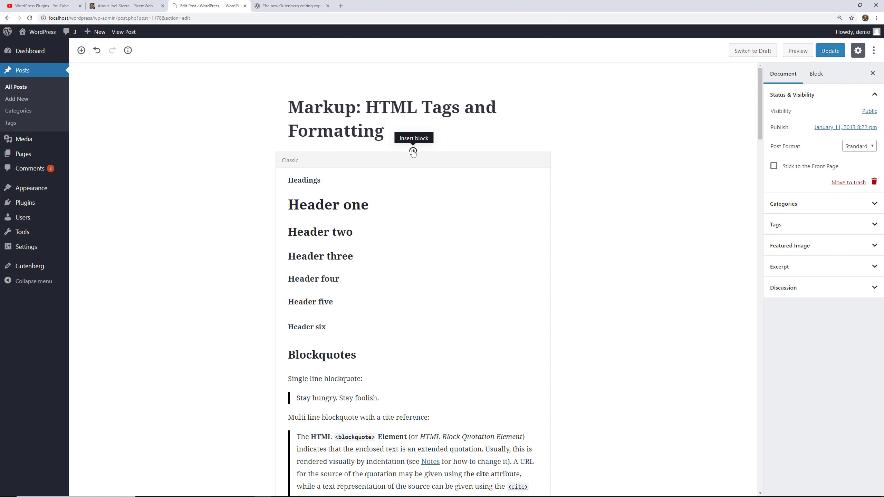
pyautogui.click(413, 152)
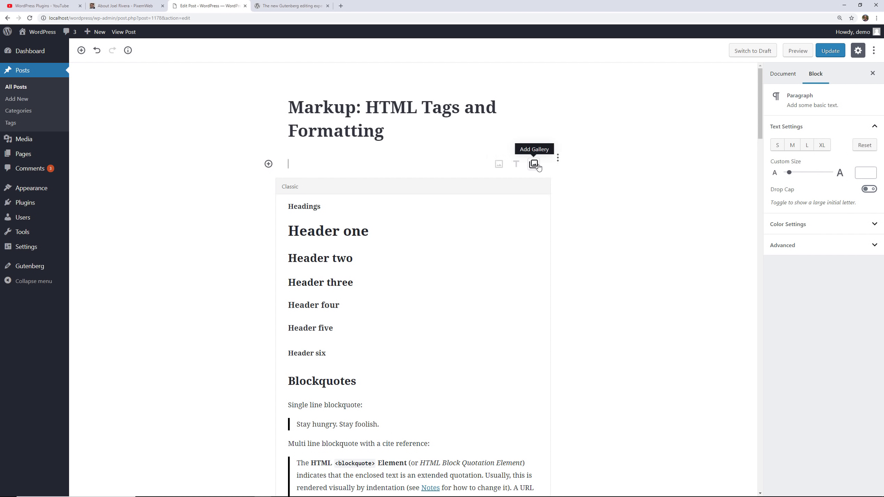
pyautogui.click(558, 158)
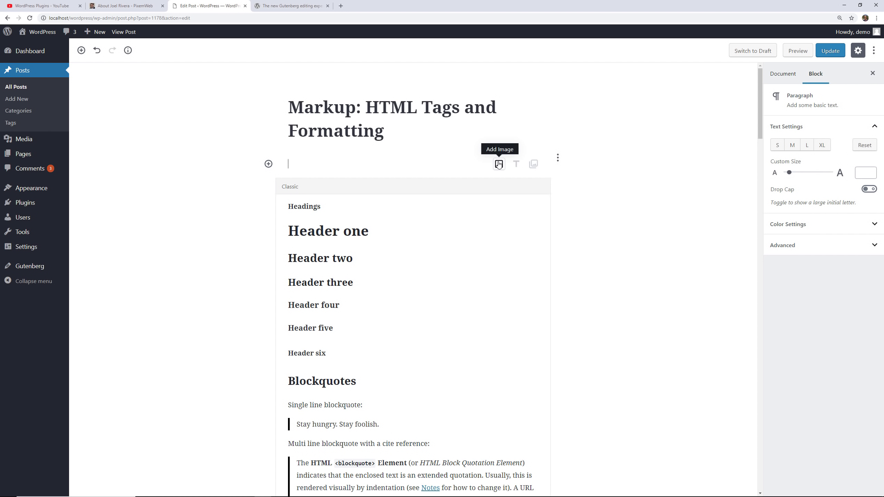
pyautogui.click(499, 164)
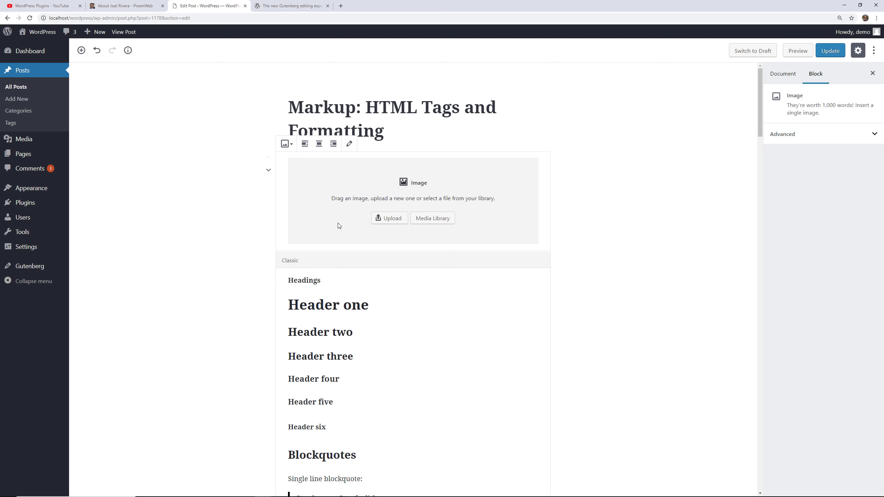
# Add the thumbs-up picture file from the computer to the empty Image block.
pyautogui.press('super')
pyautogui.press('super')
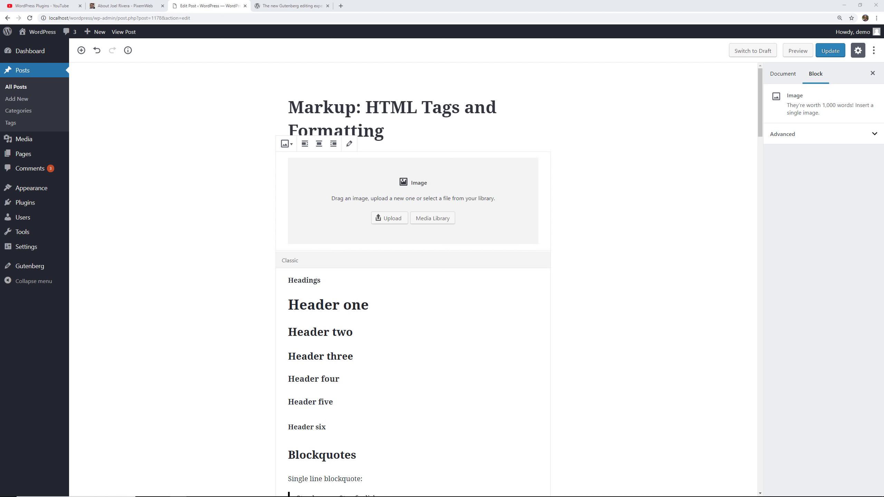
pyautogui.moveTo(883, 209); pyautogui.dragTo(416, 205)
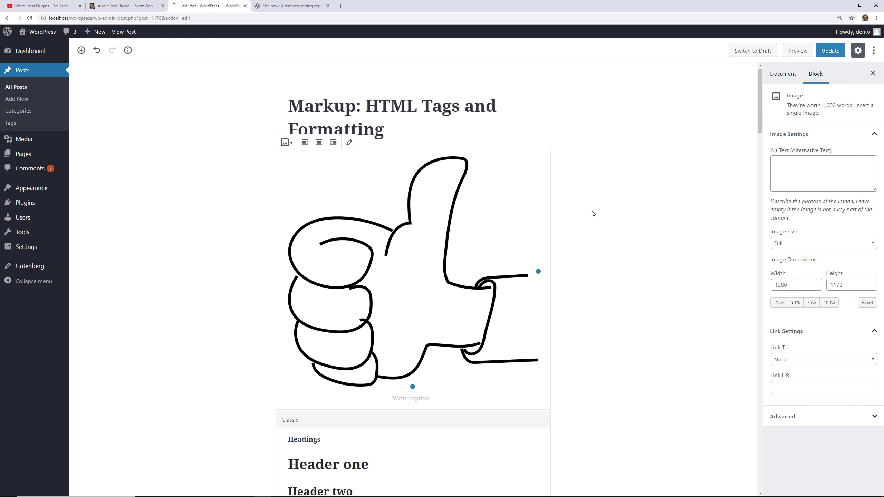
# Update the post "Markup: HTML Tags and Formatting" and view it on the live site.
pyautogui.scroll(-1, 594, 213)
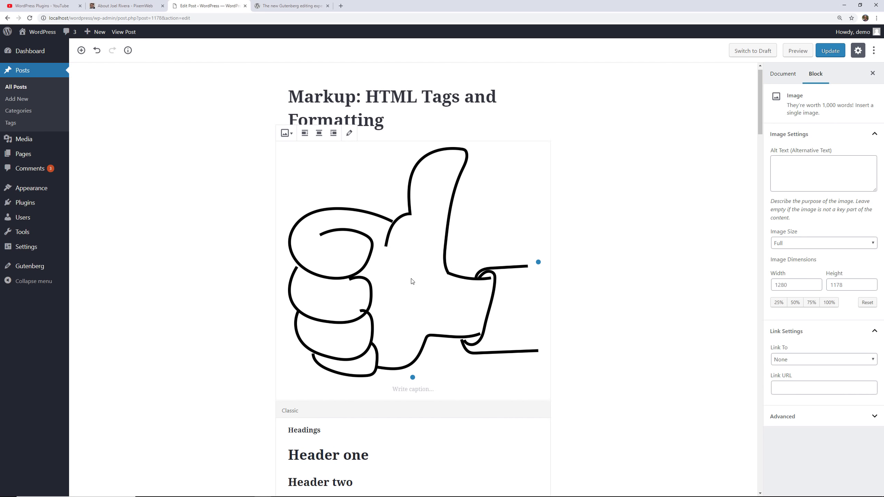
pyautogui.scroll(-9, 413, 282)
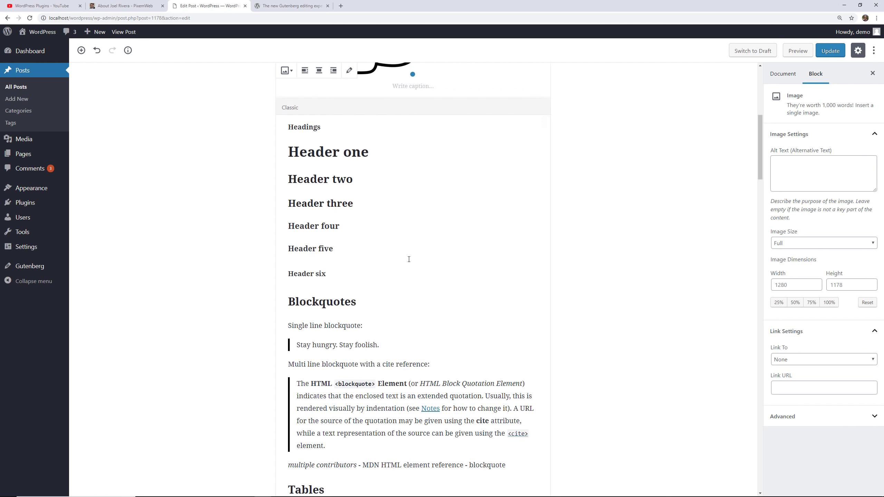
pyautogui.scroll(-12, 409, 260)
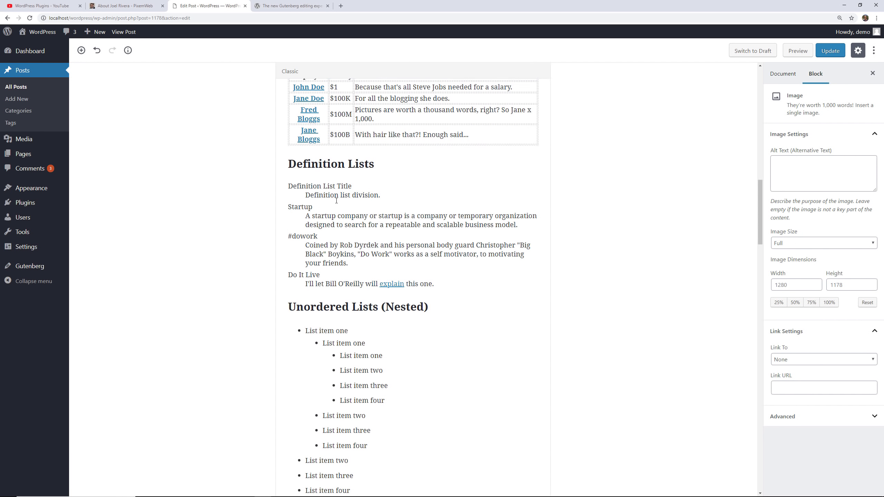
pyautogui.click(337, 201)
pyautogui.click(830, 51)
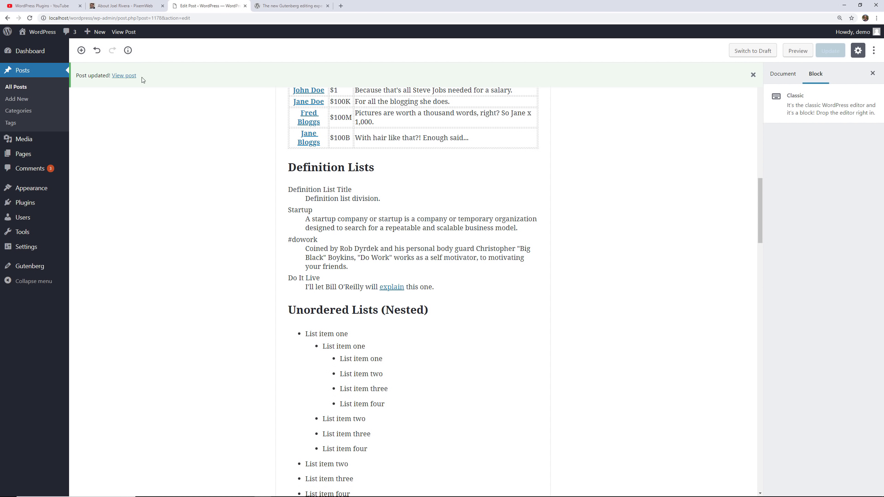
pyautogui.click(123, 77)
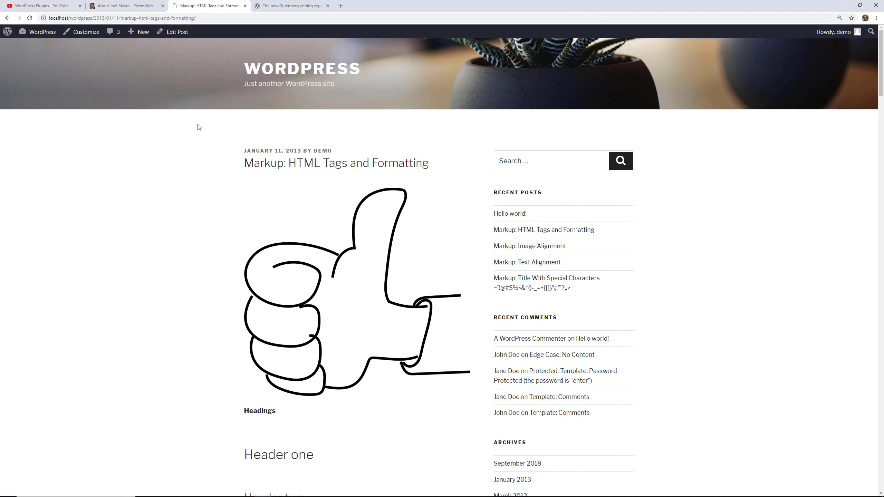
# Reopen the post for editing and display the settings of the thumbs-up Image block.
pyautogui.click(178, 32)
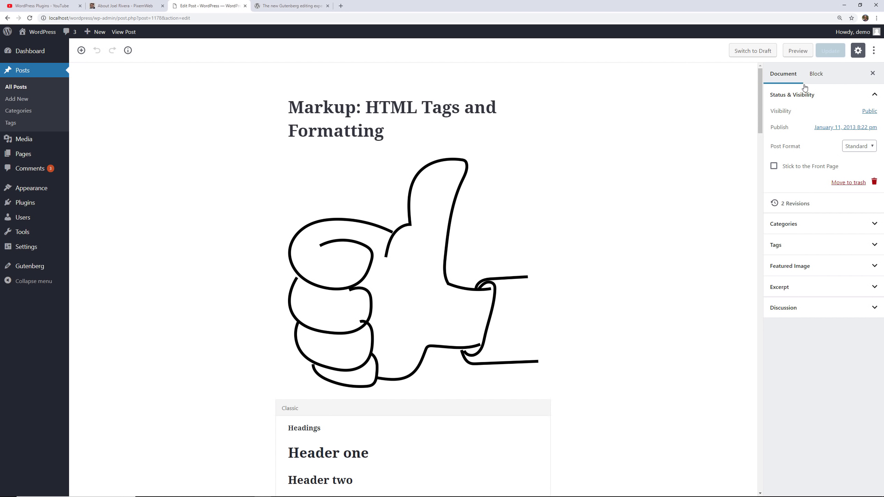
pyautogui.click(818, 77)
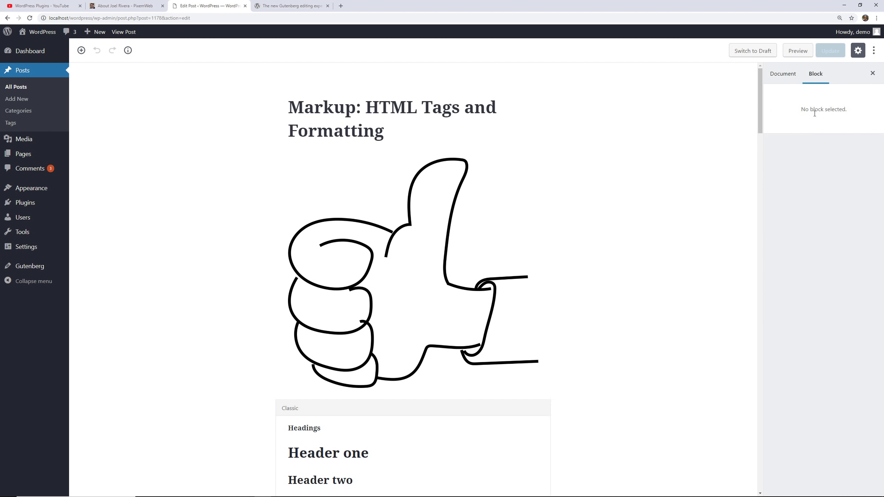
pyautogui.click(351, 257)
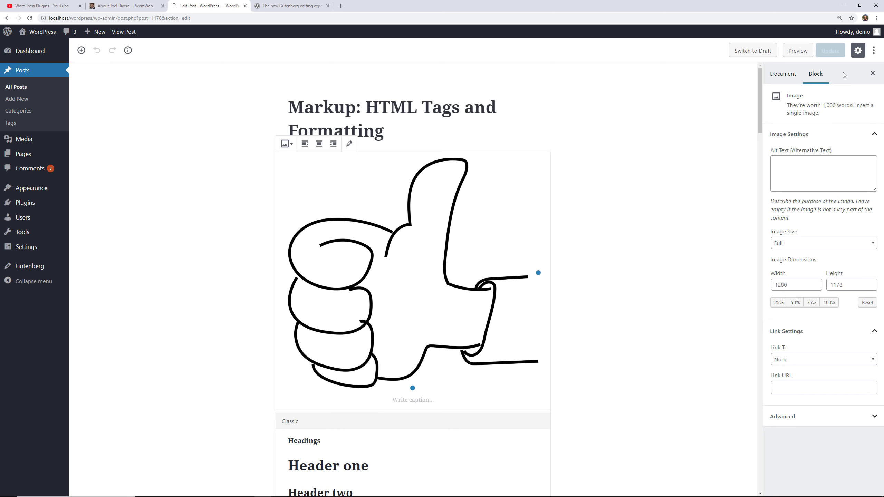
# Try toggling the settings sidebar, leave it hidden, and look through the post's HTML in the Code Editor.
pyautogui.click(857, 51)
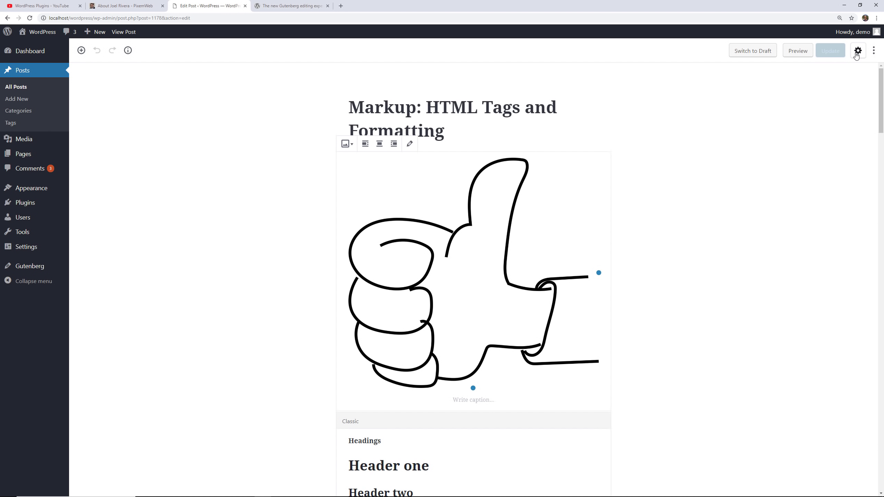
pyautogui.click(857, 51)
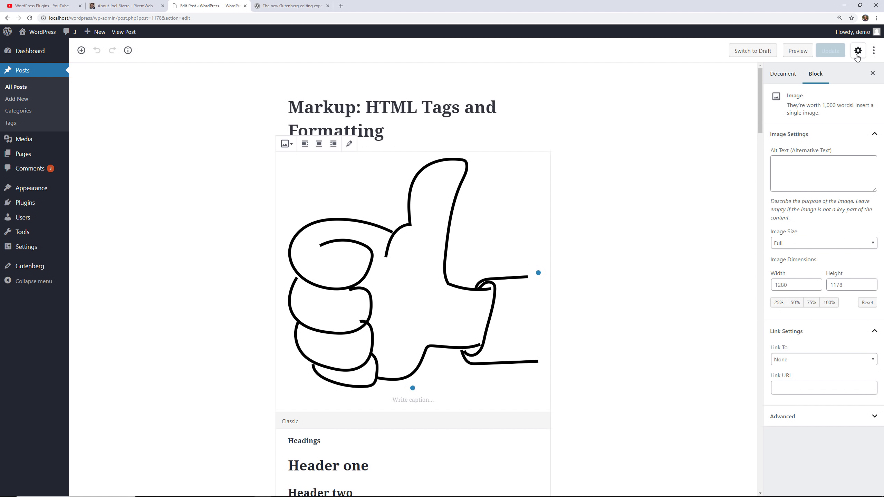
pyautogui.click(858, 51)
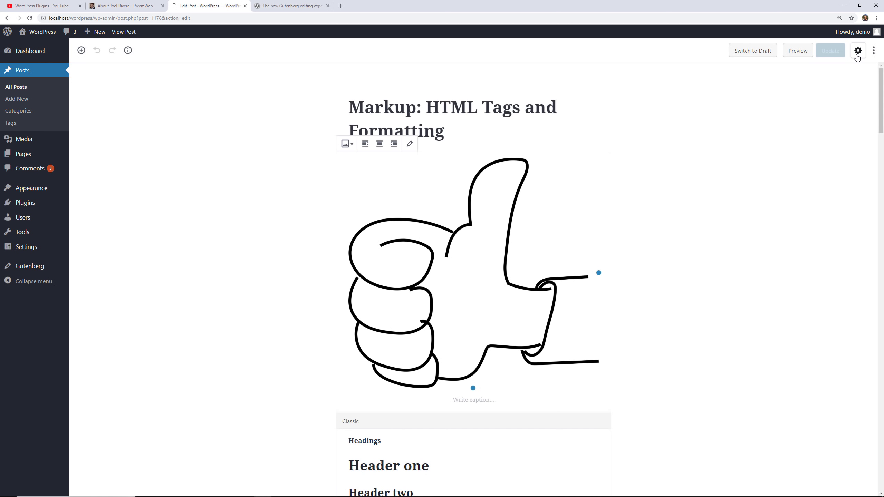
pyautogui.click(874, 55)
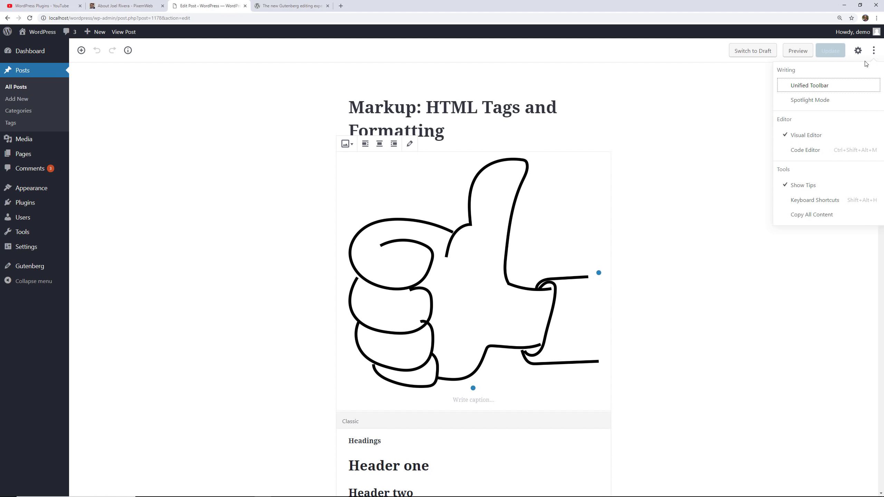
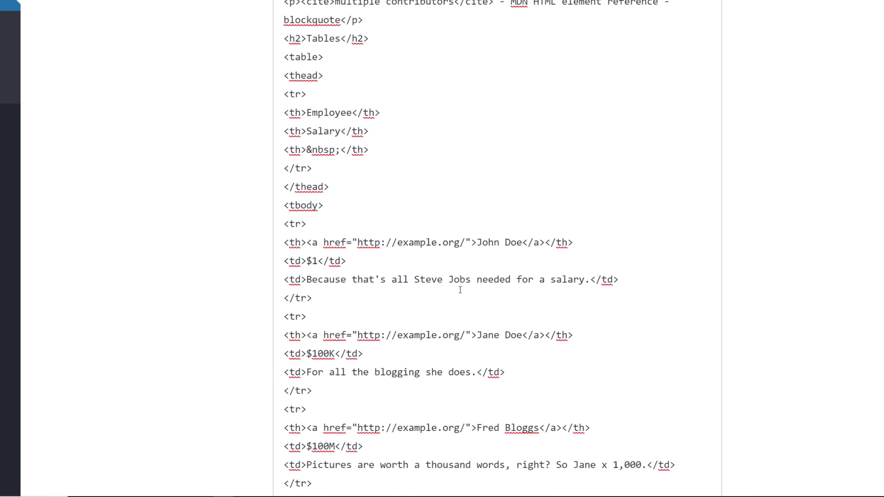
pyautogui.scroll(-7, 460, 290)
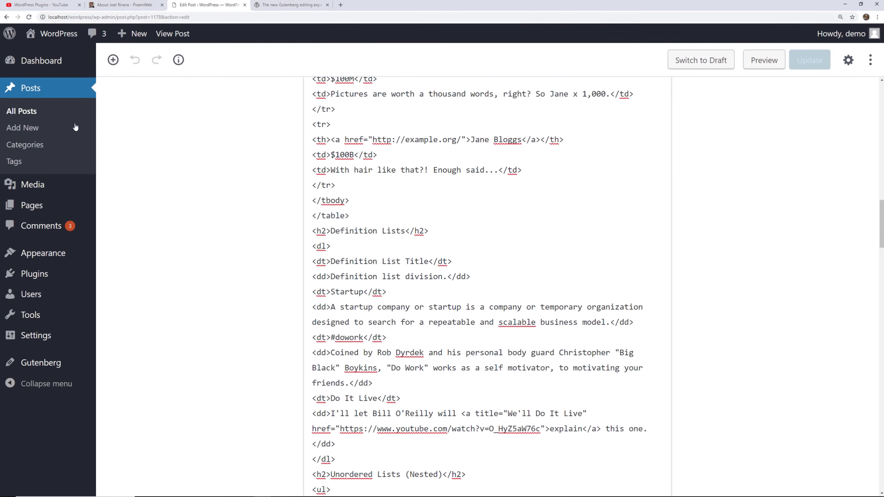
# Return to the list of all posts and open "Markup: Title With Special Characters" for editing.
pyautogui.click(32, 114)
pyautogui.scroll(-1, 362, 244)
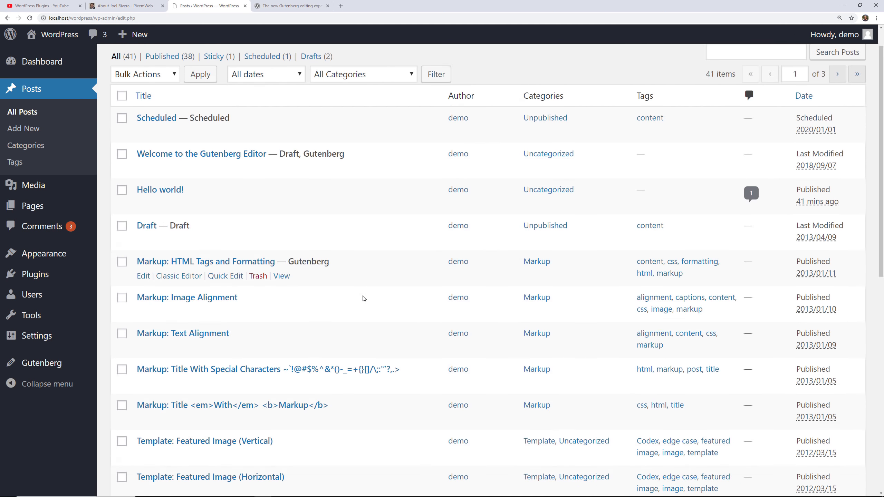
pyautogui.scroll(-1, 363, 298)
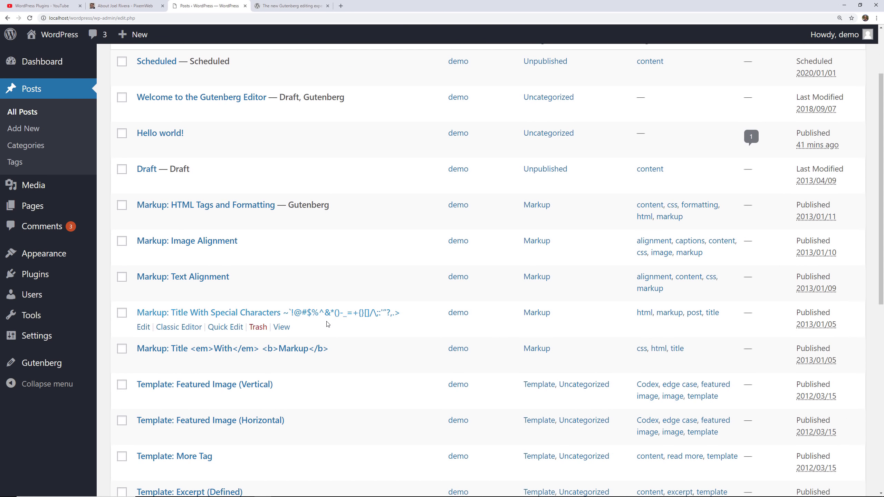
pyautogui.click(143, 328)
# Switch the special characters post from the Code Editor to the Visual Editor.
pyautogui.click(870, 60)
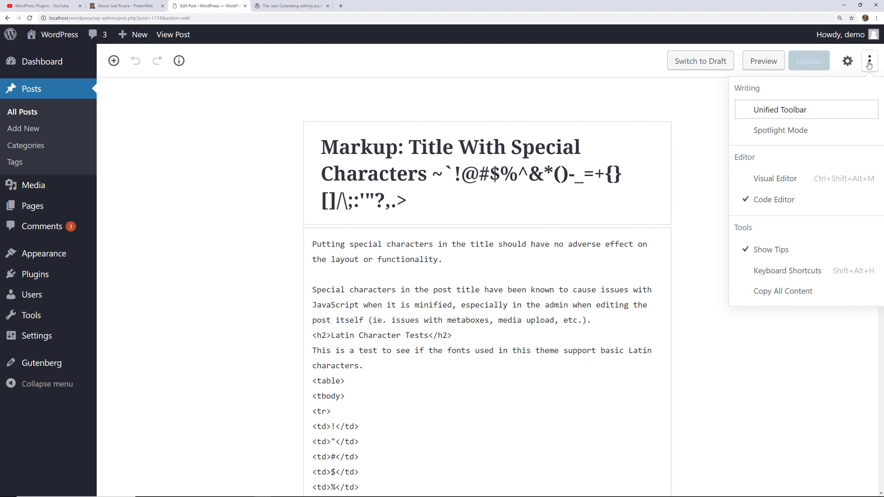
pyautogui.scroll(-2, 536, 280)
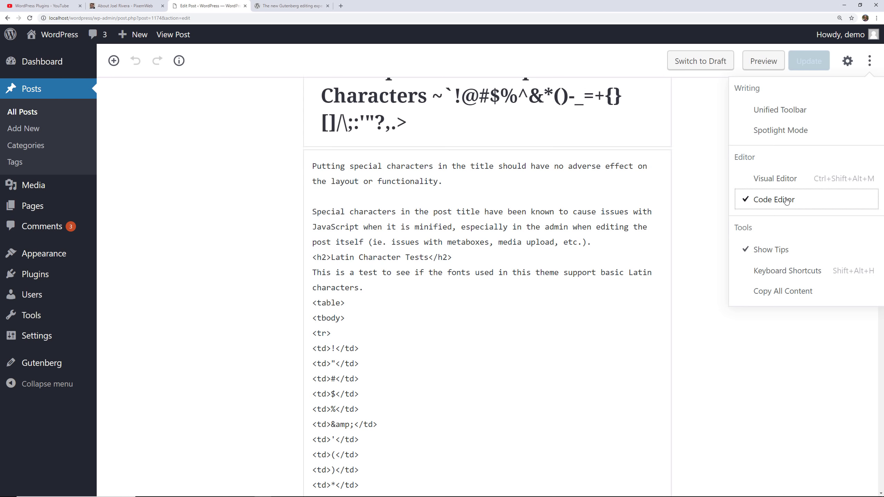
pyautogui.click(789, 184)
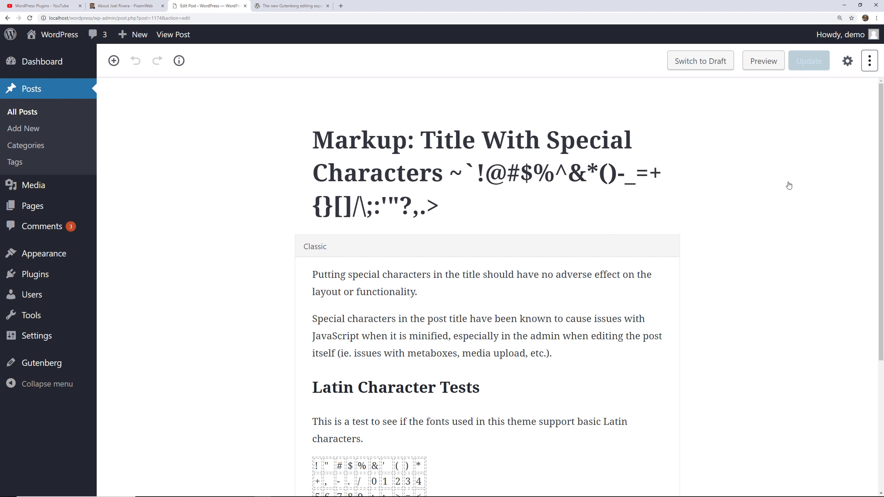
# Return the special characters post to the Code Editor and look through its HTML to the end of the table.
pyautogui.click(870, 64)
pyautogui.click(783, 201)
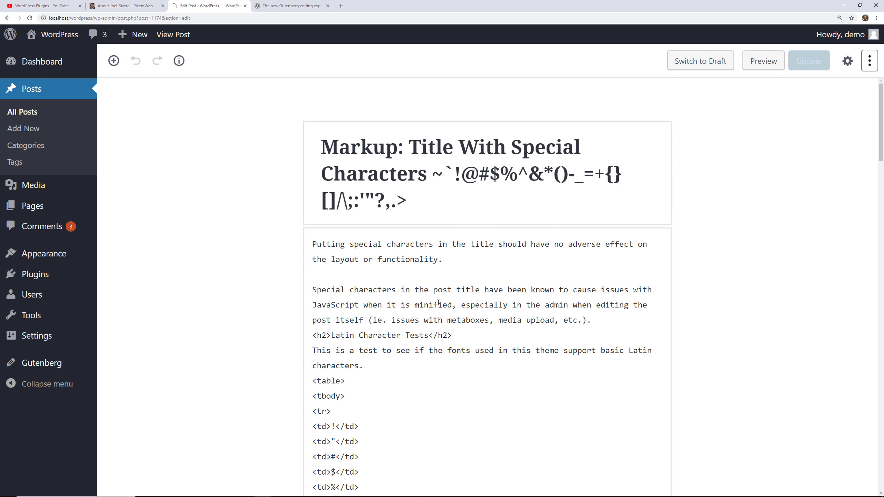
pyautogui.scroll(-2, 438, 303)
pyautogui.scroll(-5, 438, 302)
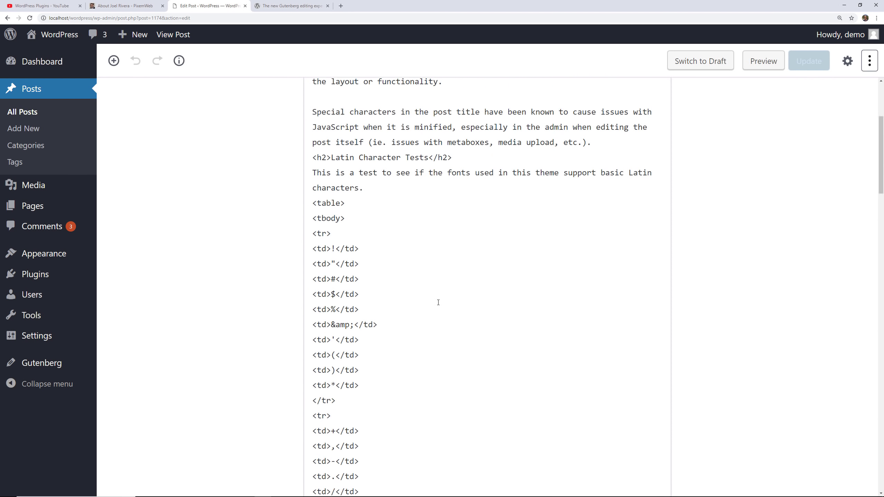
pyautogui.scroll(-10, 438, 302)
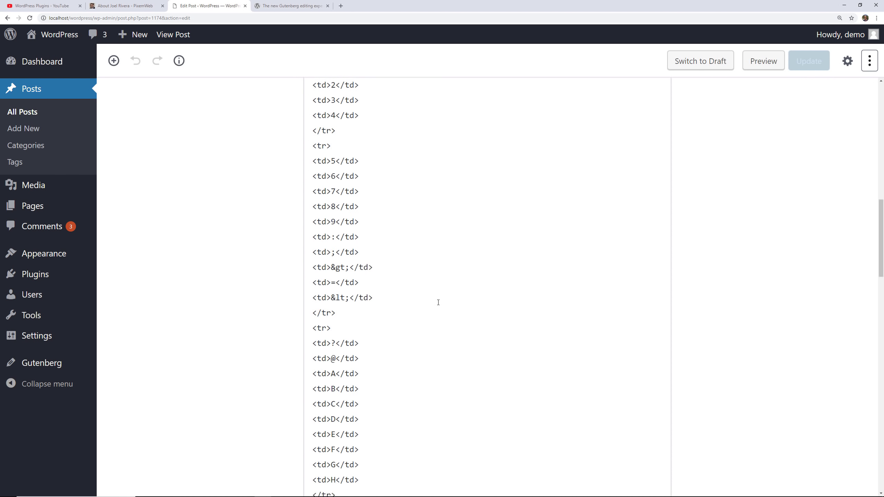
pyautogui.scroll(-20, 438, 302)
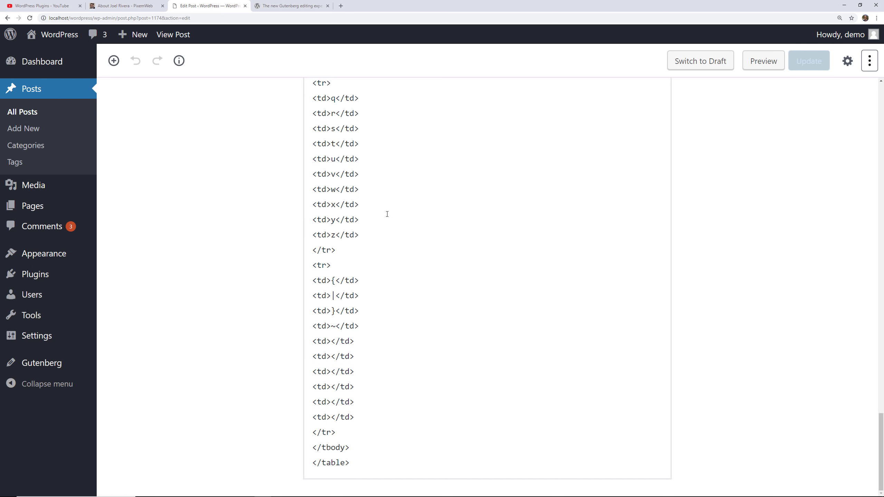
# Open "Markup: Image Alignment" from the list of all posts and display it in the Visual Editor.
pyautogui.click(46, 117)
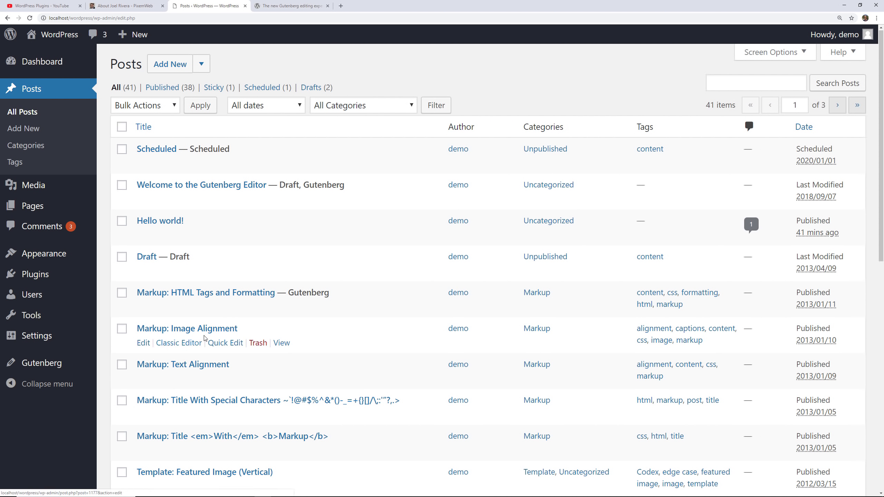
pyautogui.click(143, 342)
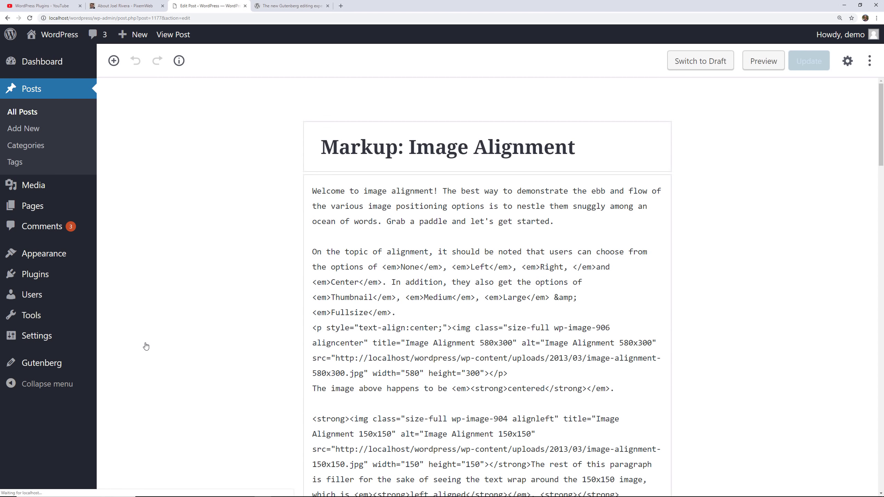
pyautogui.scroll(-3, 528, 352)
pyautogui.click(869, 61)
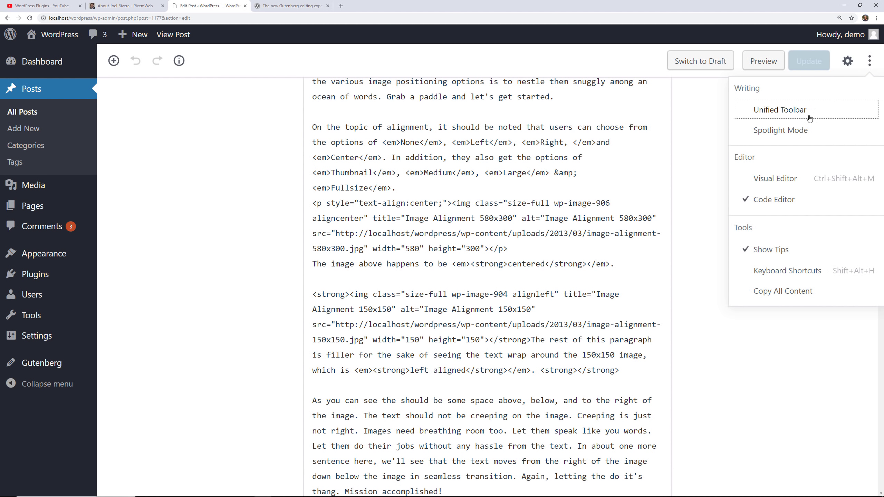
pyautogui.click(774, 178)
pyautogui.scroll(-3, 460, 323)
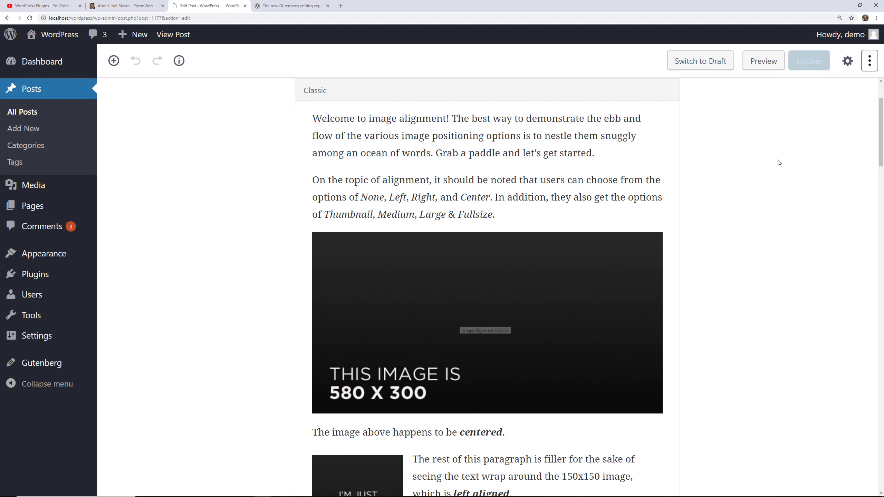
# Switch "Markup: Image Alignment" to the Code Editor and look through the HTML of its text and images.
pyautogui.click(870, 61)
pyautogui.click(780, 144)
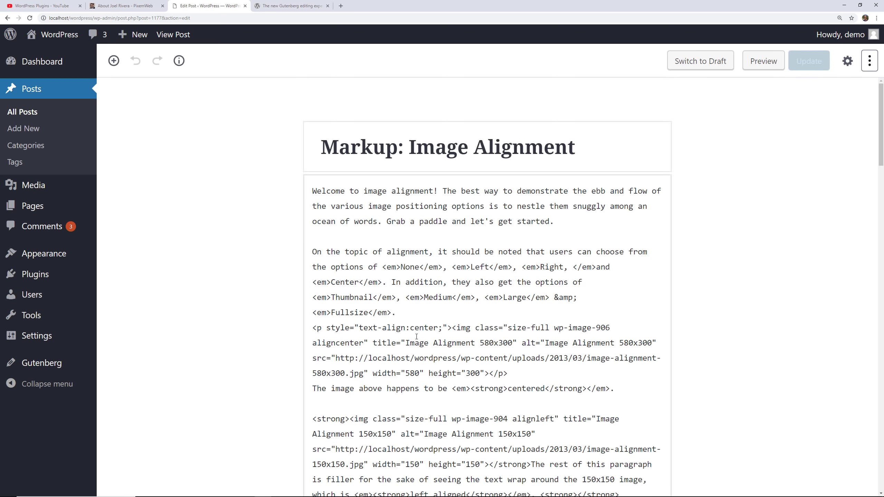
pyautogui.scroll(-4, 417, 336)
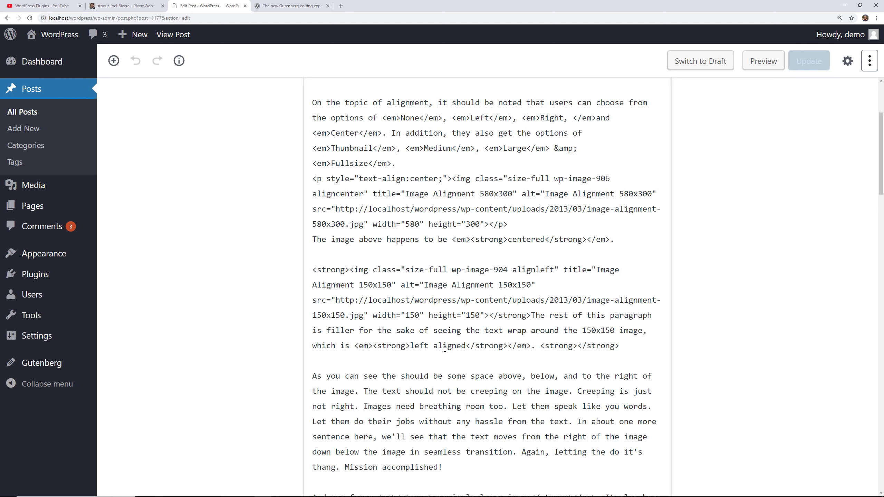
pyautogui.scroll(-5, 445, 348)
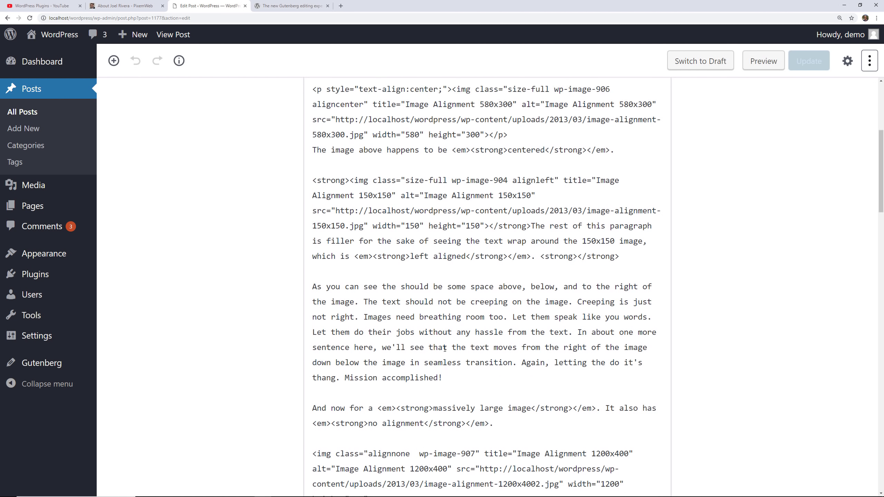
pyautogui.scroll(-4, 445, 349)
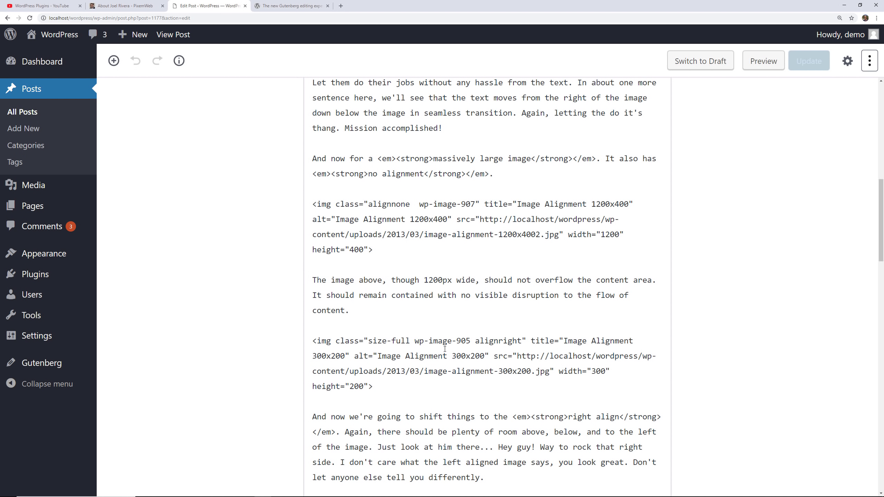
pyautogui.scroll(-2, 445, 348)
pyautogui.scroll(10, 445, 348)
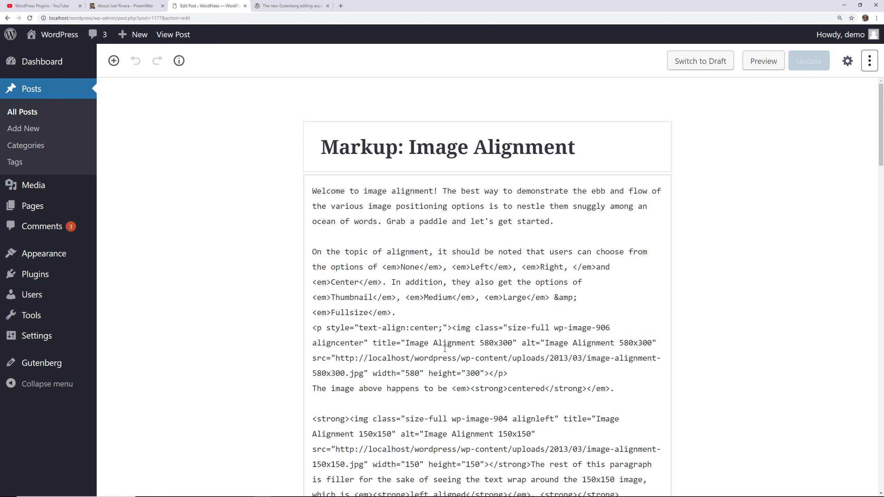
# Return "Markup: Image Alignment" to the Visual Editor and open the "About The Tests" page from the list of all pages.
pyautogui.click(870, 61)
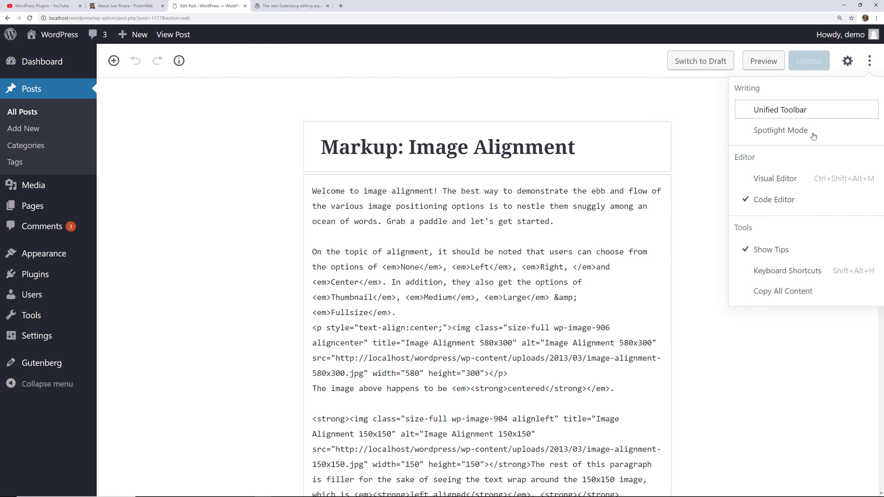
pyautogui.click(774, 186)
pyautogui.moveTo(39, 210)
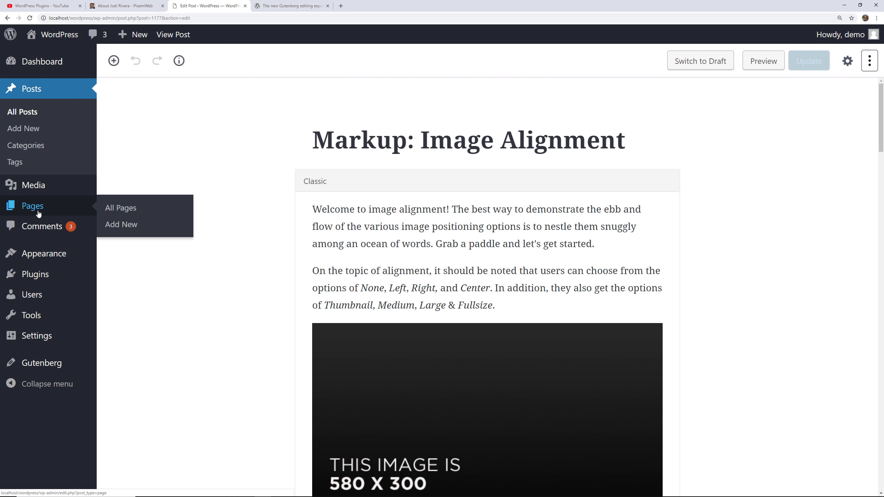
pyautogui.click(109, 210)
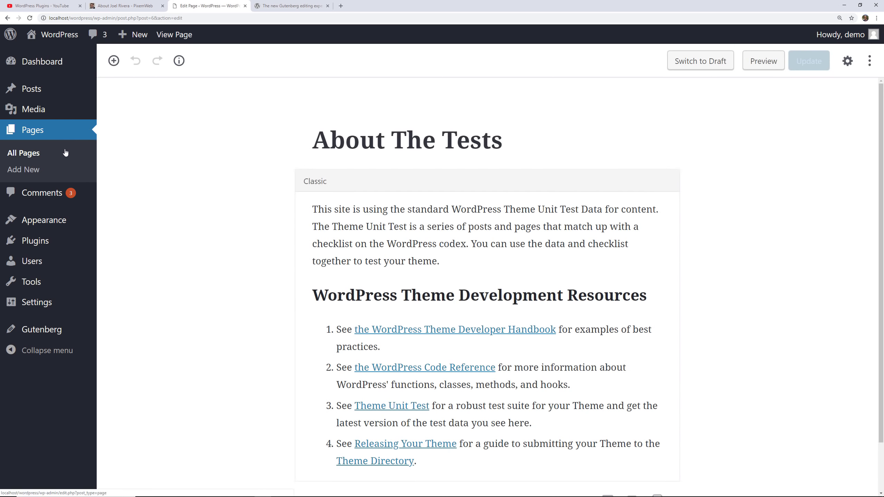
# Open "Sample Page" from the list of all pages in the Classic Editor and look through it in Visual mode.
pyautogui.moveTo(37, 97)
pyautogui.click(31, 153)
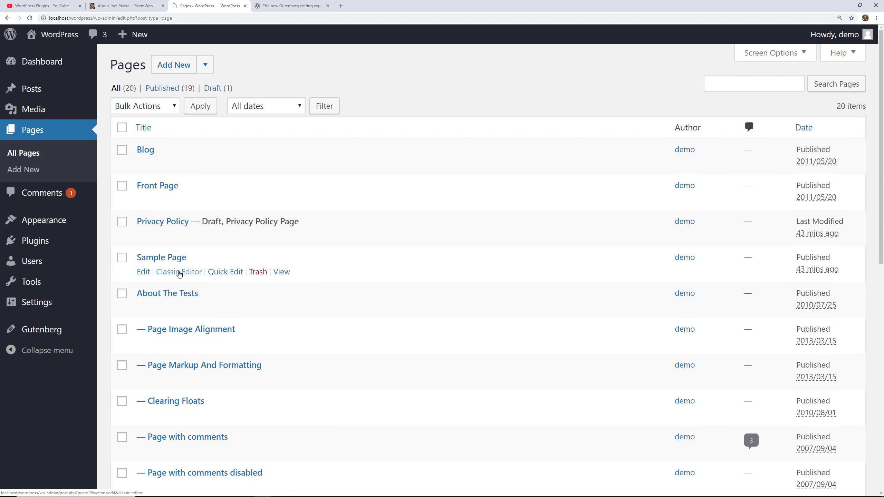
pyautogui.click(182, 274)
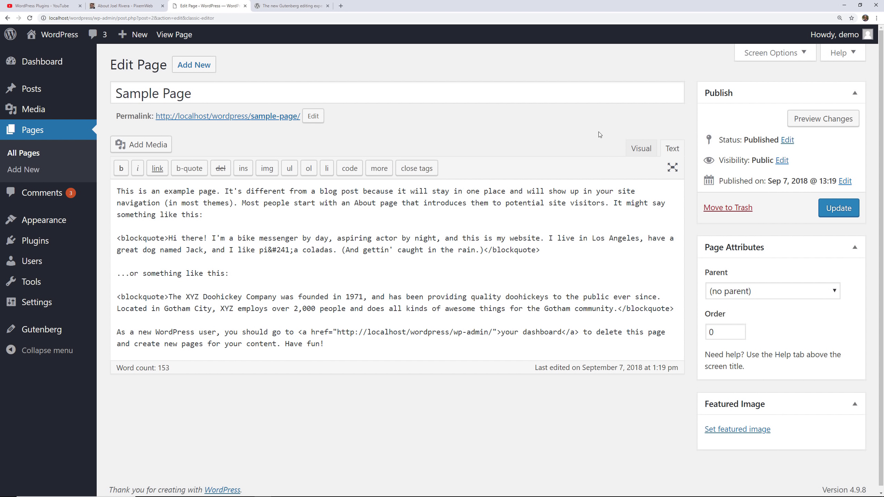
pyautogui.click(642, 148)
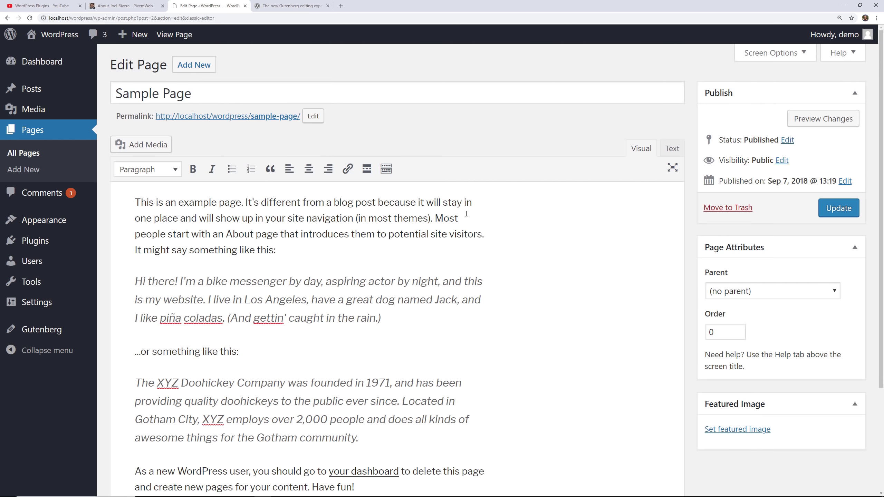
pyautogui.scroll(-2, 466, 213)
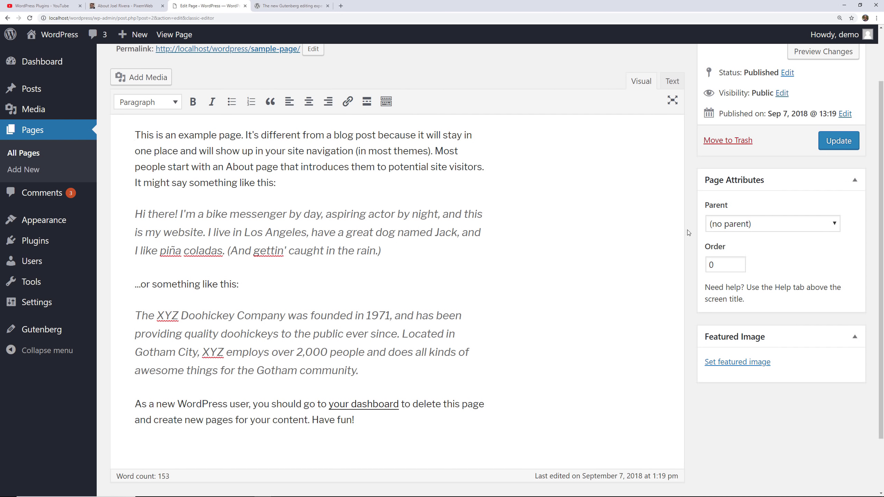
pyautogui.scroll(-2, 687, 230)
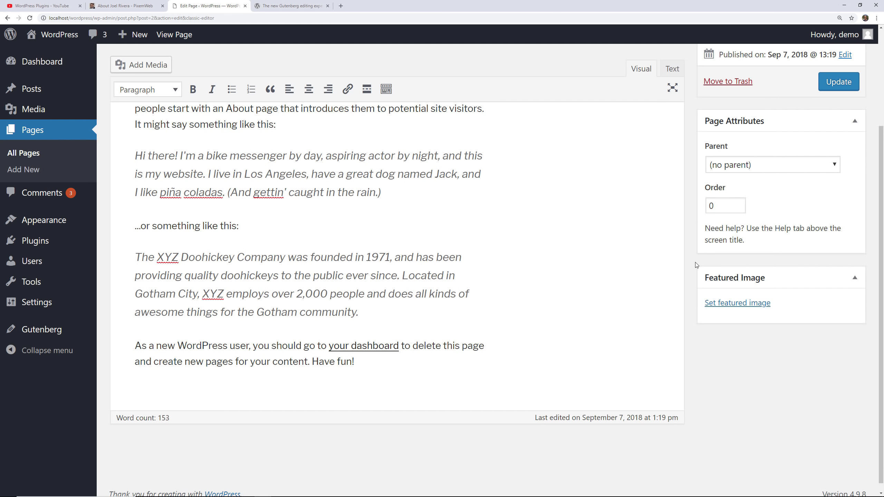
pyautogui.scroll(4, 695, 262)
# Create a new post titled "New Gutenberg Demo Post".
pyautogui.moveTo(139, 35)
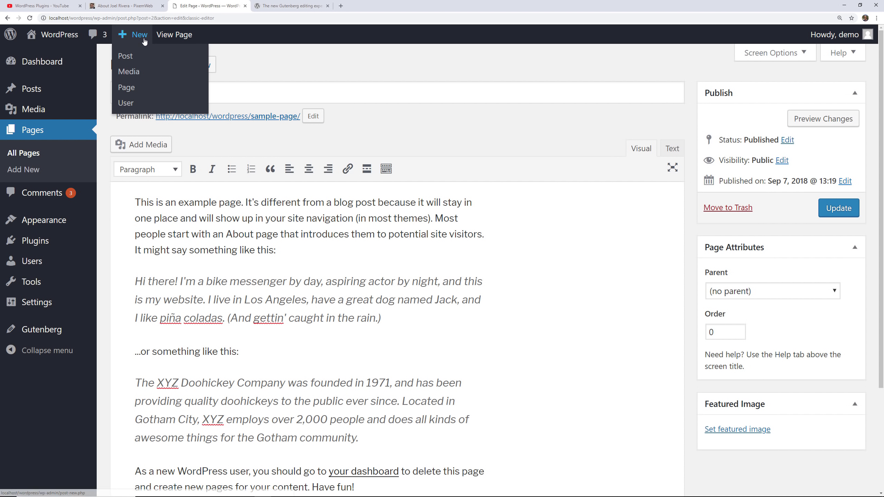
pyautogui.click(135, 56)
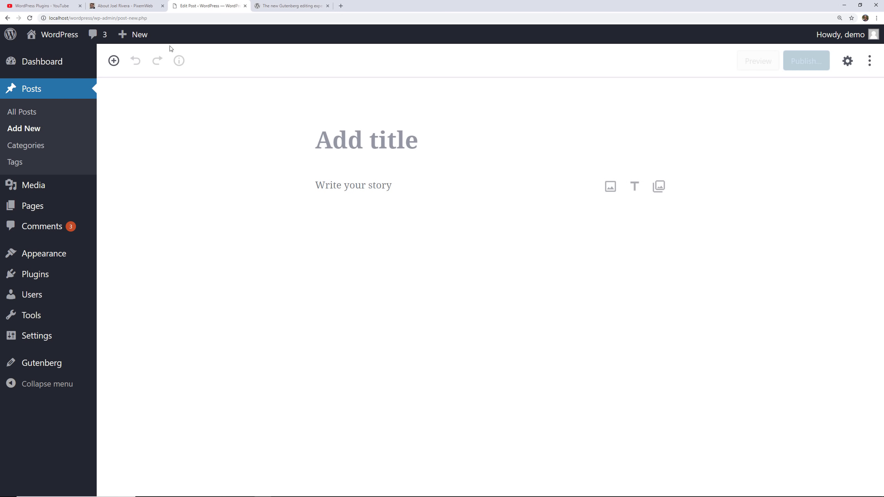
pyautogui.click(408, 138)
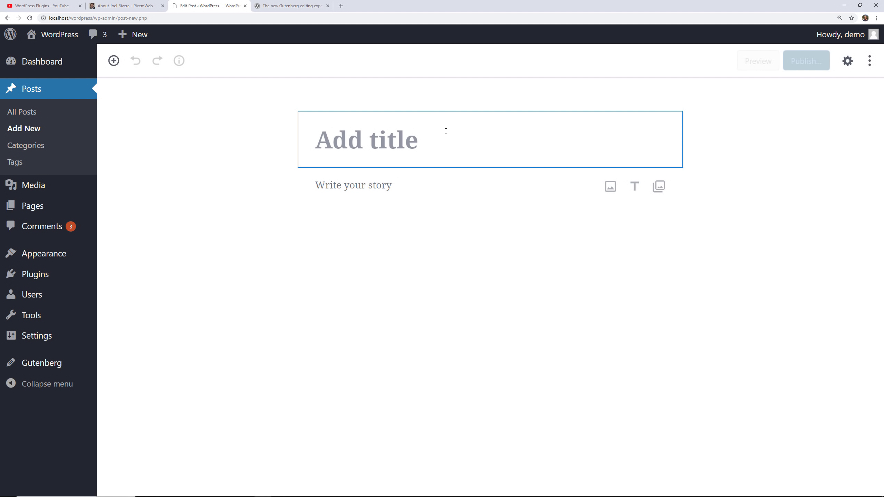
pyautogui.write('New Gutenber')
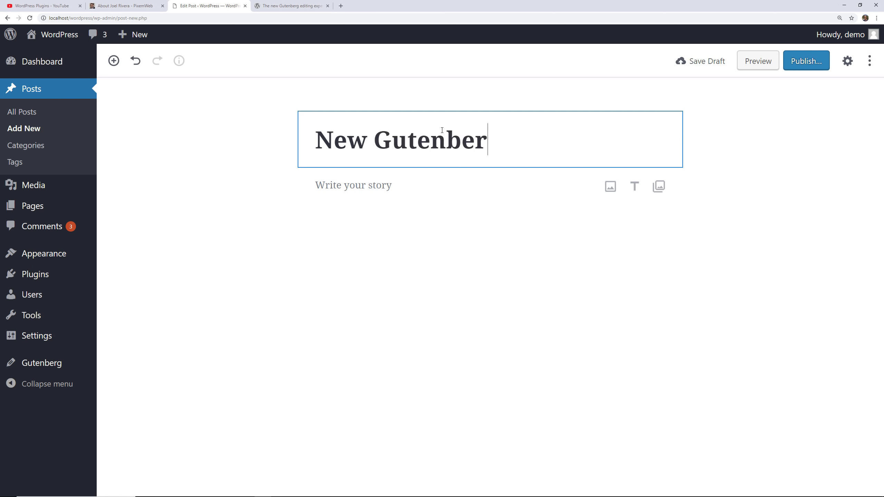
pyautogui.write('g Demo Post')
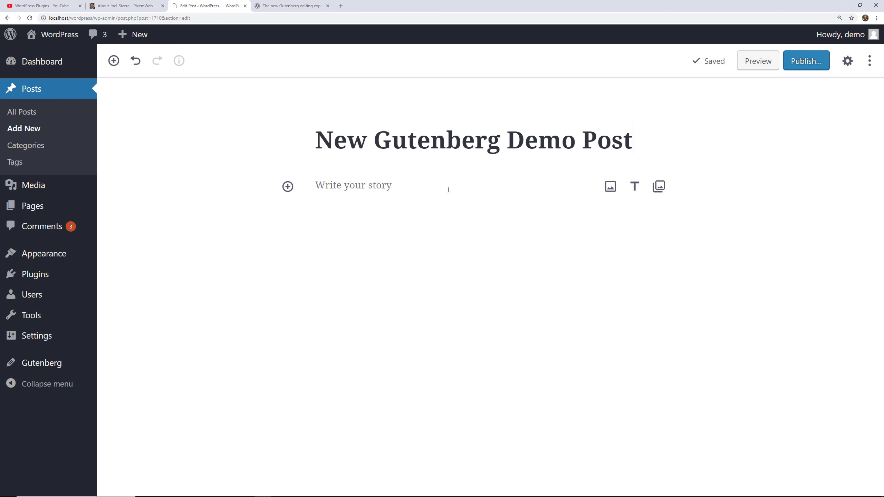
# Add an Image block below the title and fill it with image-alignment-1200x4002.jpg from the Media Library.
pyautogui.click(611, 189)
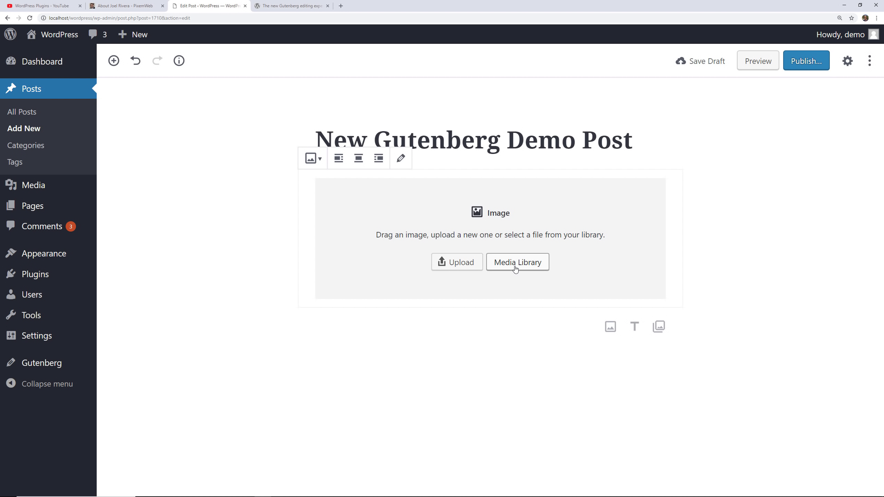
pyautogui.click(530, 268)
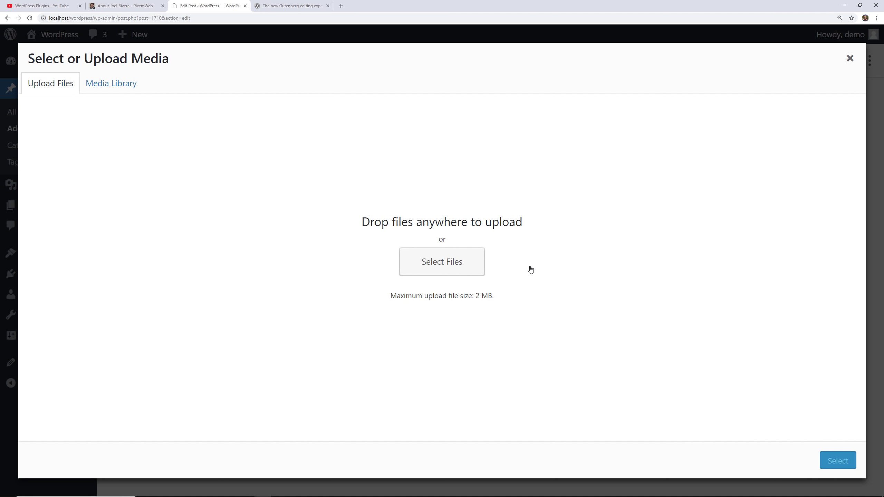
pyautogui.click(141, 81)
pyautogui.click(259, 261)
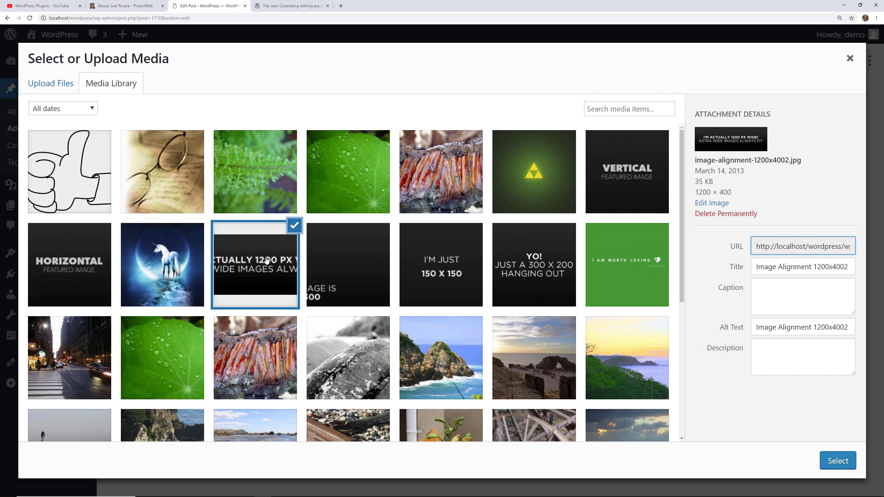
pyautogui.click(838, 459)
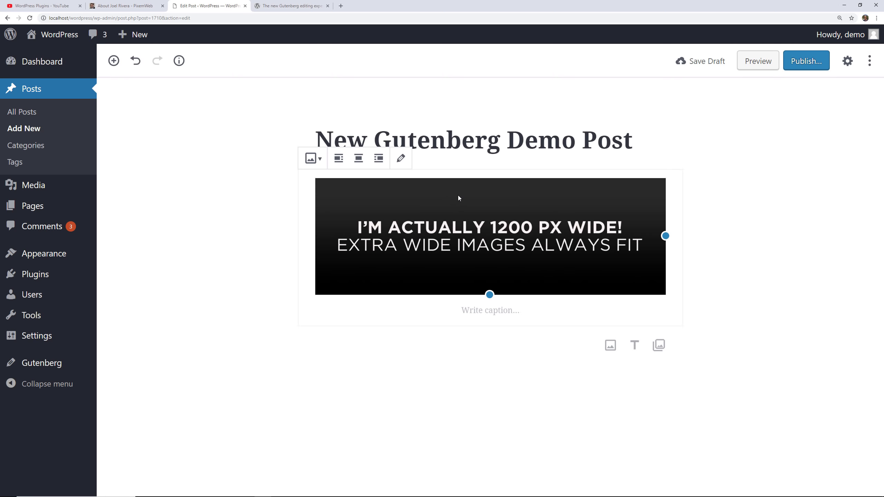
# Replace the block's image with the Huatulco Coastline picture, img_0767.jpg, and place the text cursor in its caption.
pyautogui.click(400, 159)
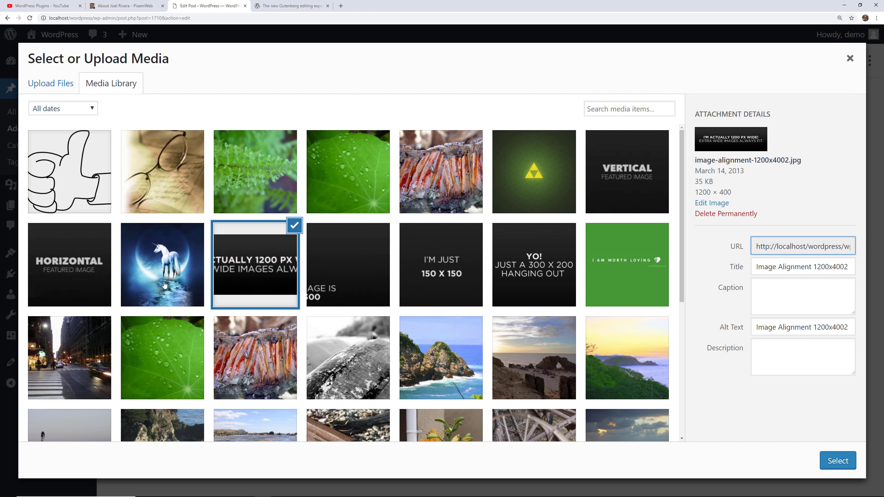
pyautogui.click(81, 273)
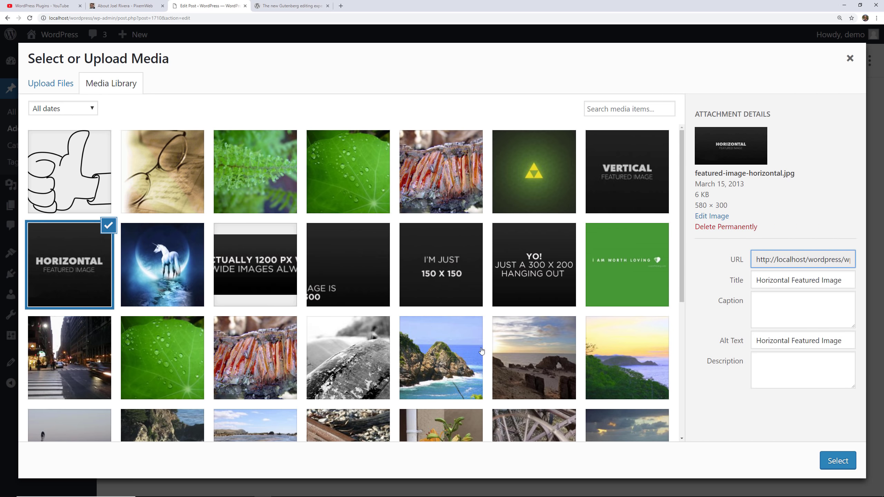
pyautogui.click(450, 353)
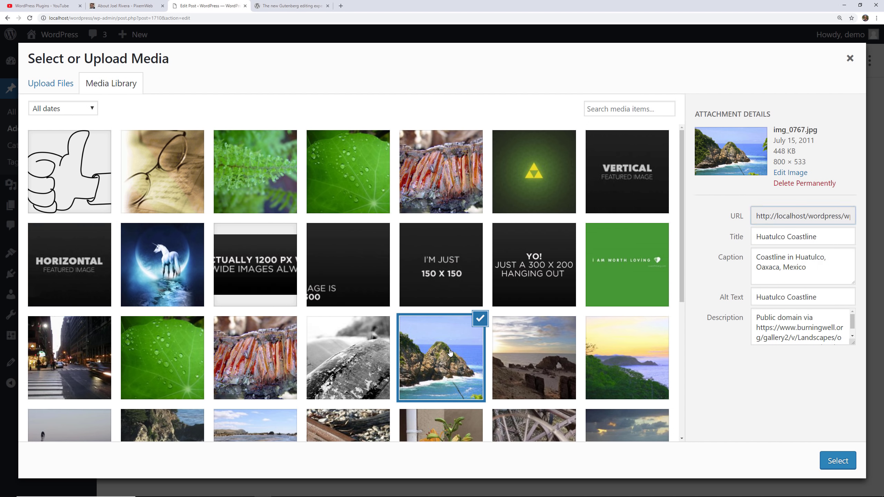
pyautogui.click(829, 462)
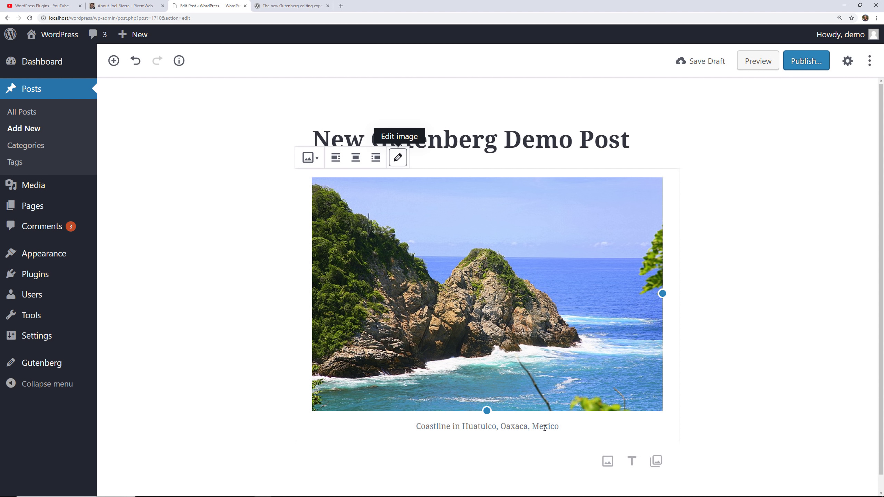
pyautogui.click(544, 427)
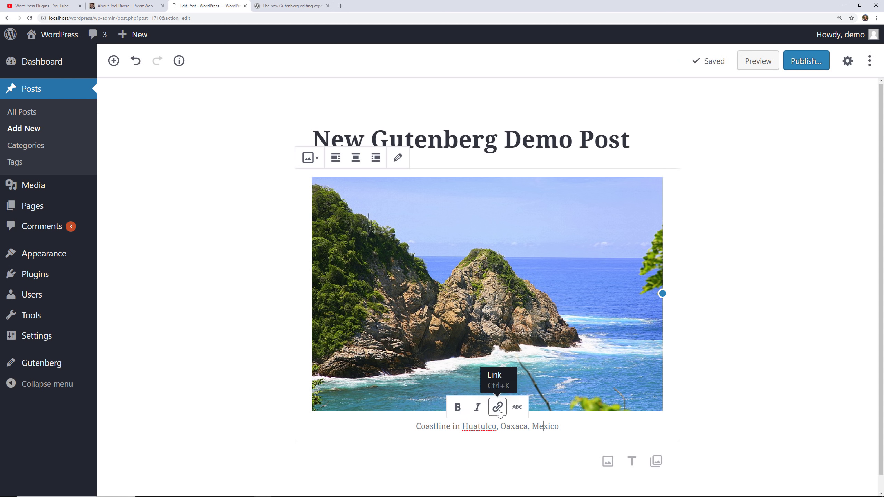
# Open the block inserter below the image and examine the blocks in Most Used, Inline Elements, Common Blocks and Formatting.
pyautogui.scroll(-1, 449, 432)
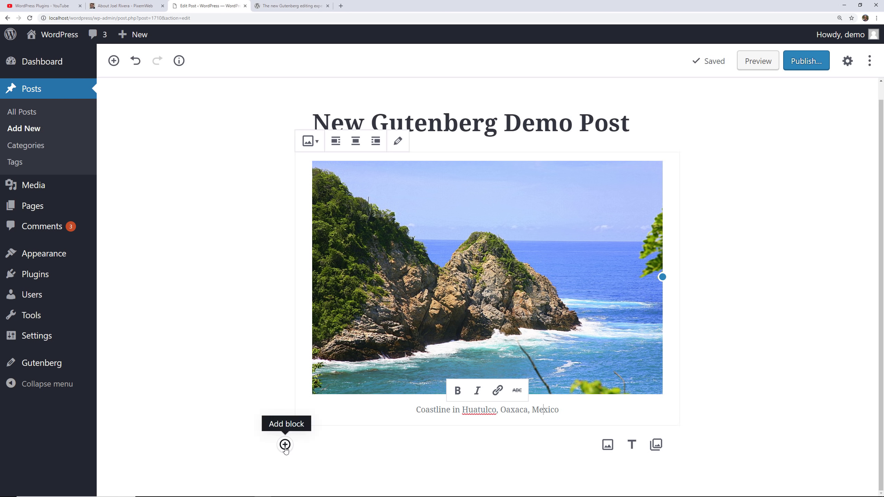
pyautogui.click(285, 446)
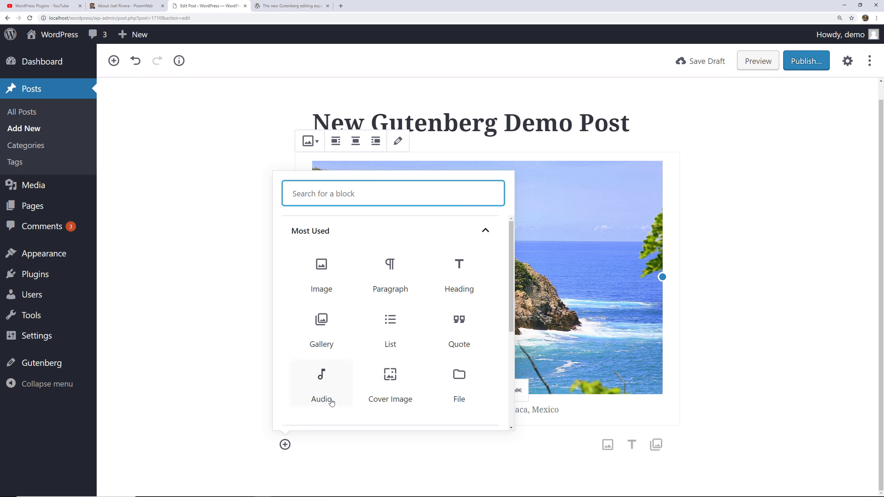
pyautogui.scroll(-5, 449, 365)
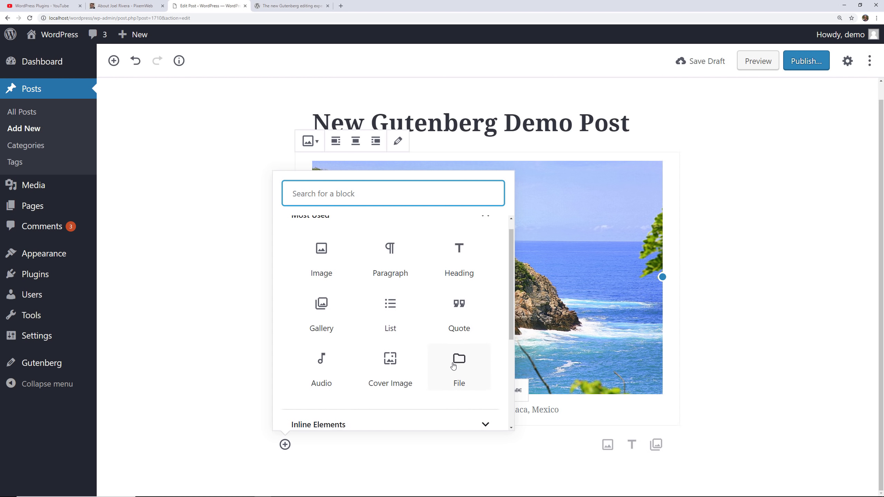
pyautogui.click(468, 323)
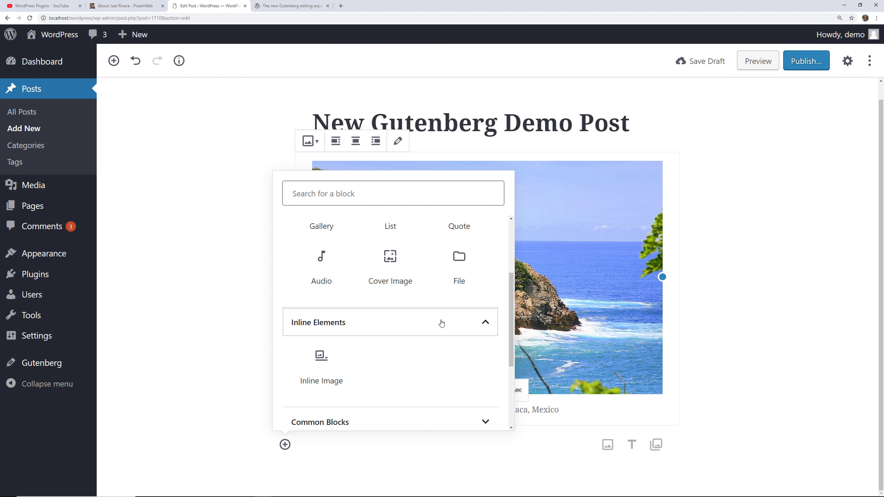
pyautogui.scroll(-2, 338, 300)
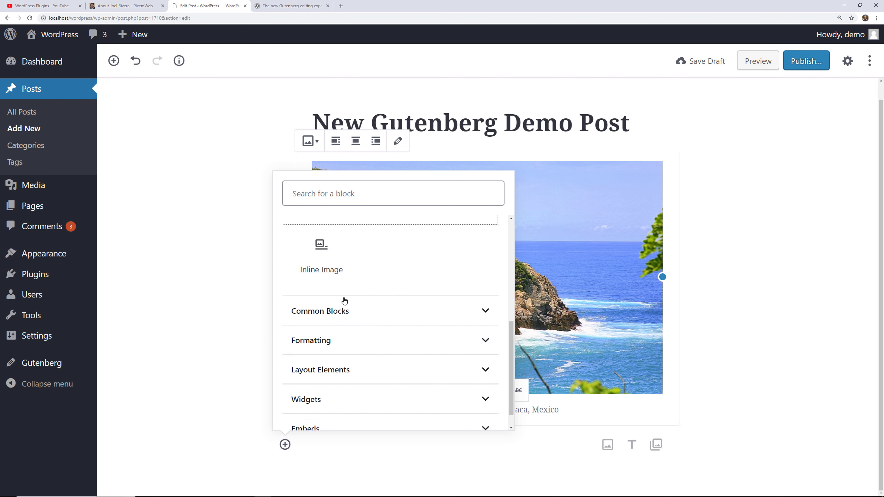
pyautogui.click(466, 292)
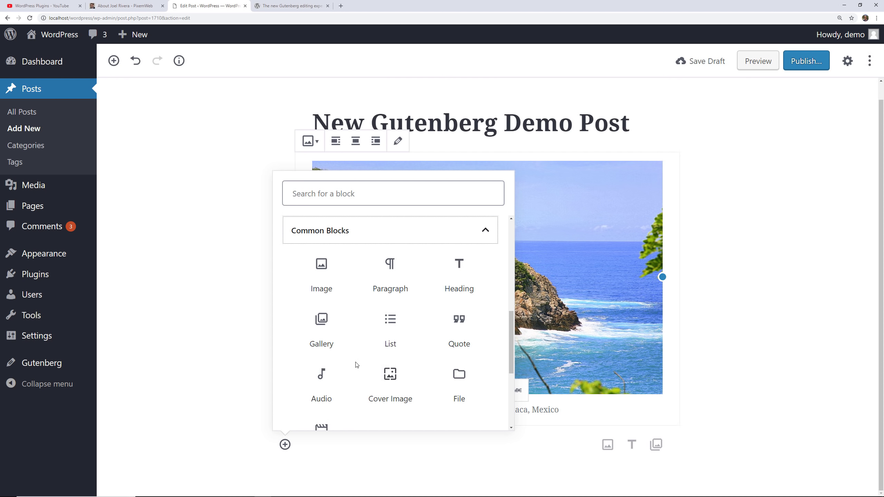
pyautogui.scroll(-3, 401, 330)
pyautogui.scroll(-2, 417, 293)
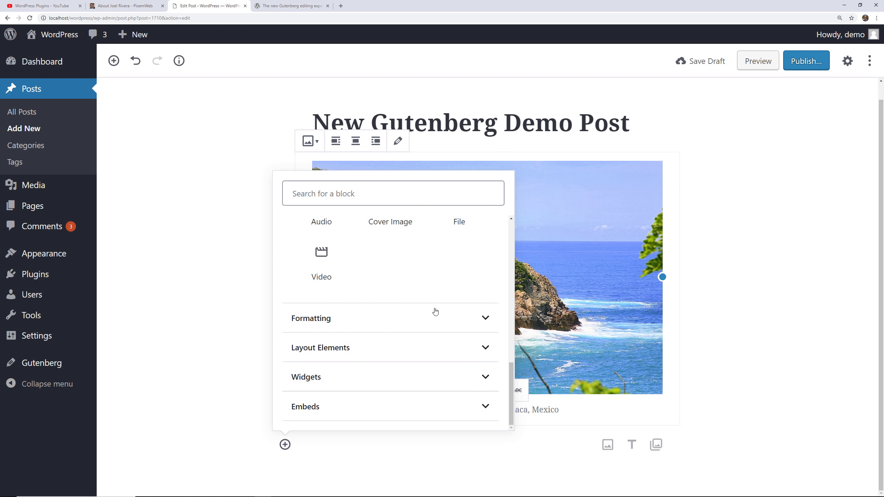
pyautogui.click(444, 319)
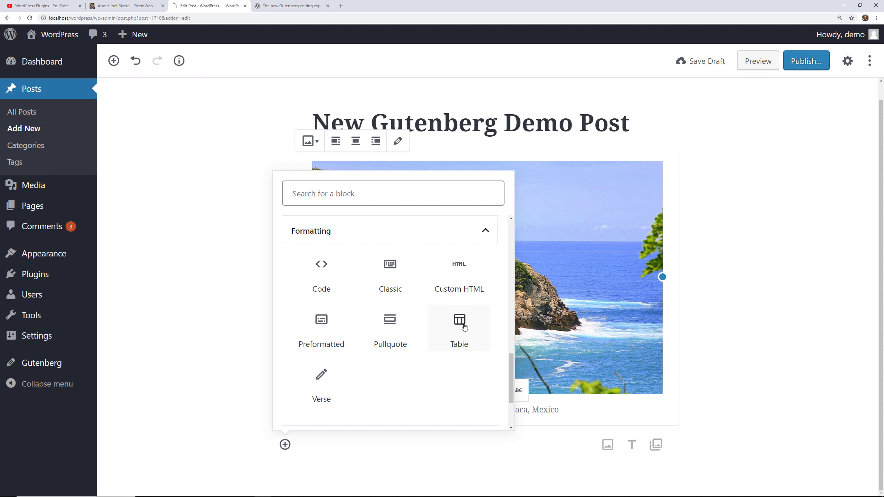
pyautogui.scroll(-2, 322, 366)
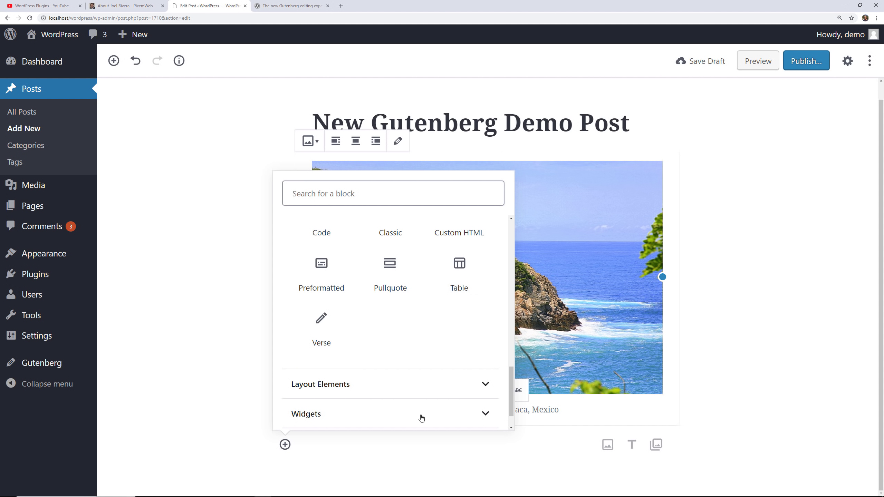
pyautogui.click(449, 383)
pyautogui.scroll(-1, 451, 373)
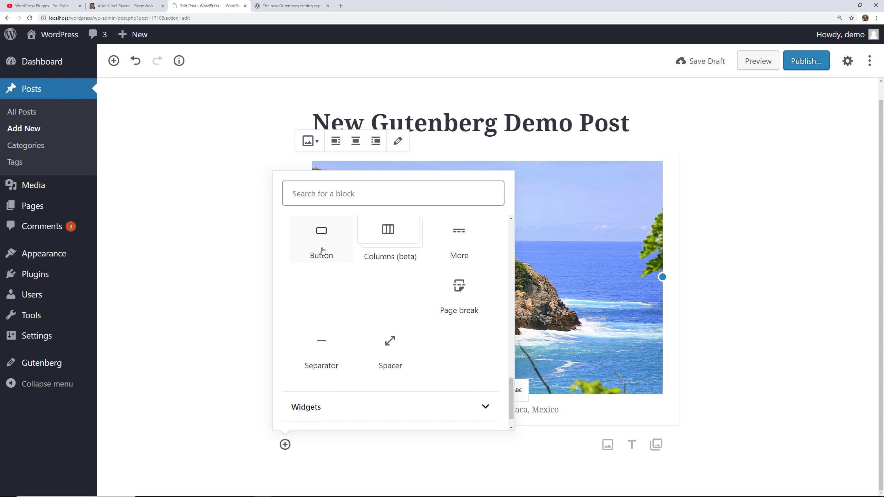
pyautogui.click(321, 244)
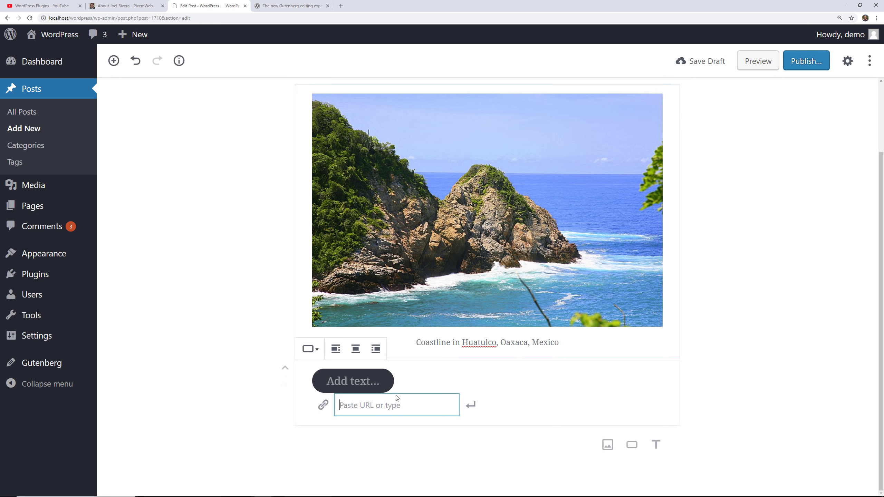
pyautogui.write('h')
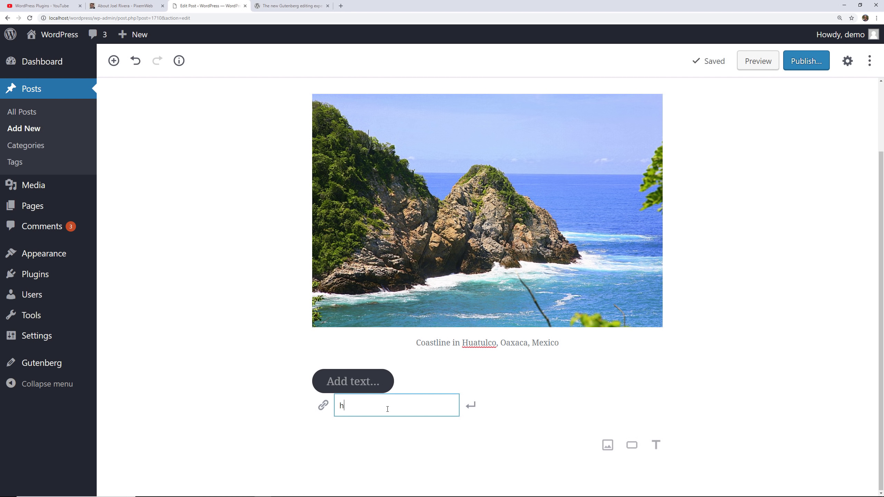
pyautogui.write('ttps://www.youtu')
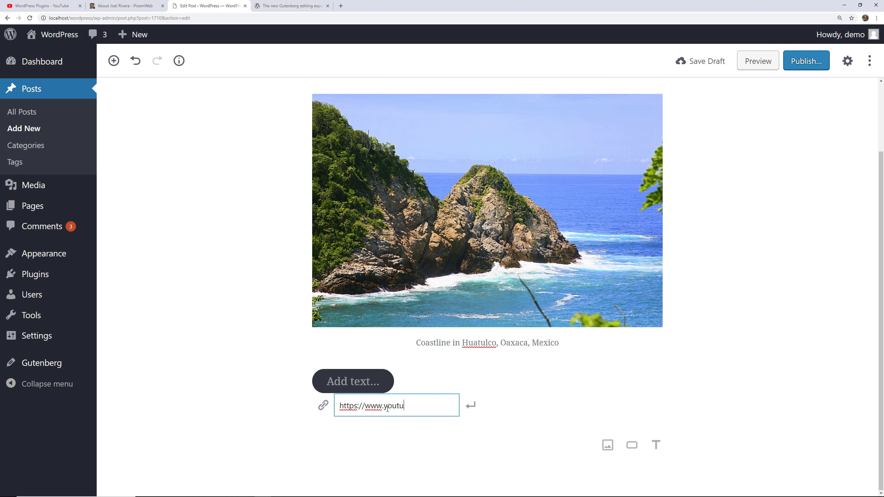
pyautogui.write('be.com/pixemweb')
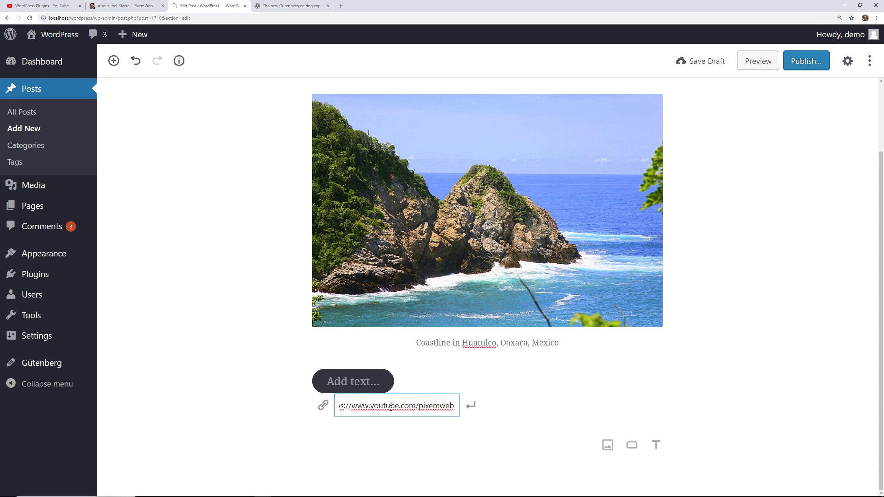
# Label the button "Subscribe", centre-align it and switch on bold formatting.
pyautogui.click(372, 383)
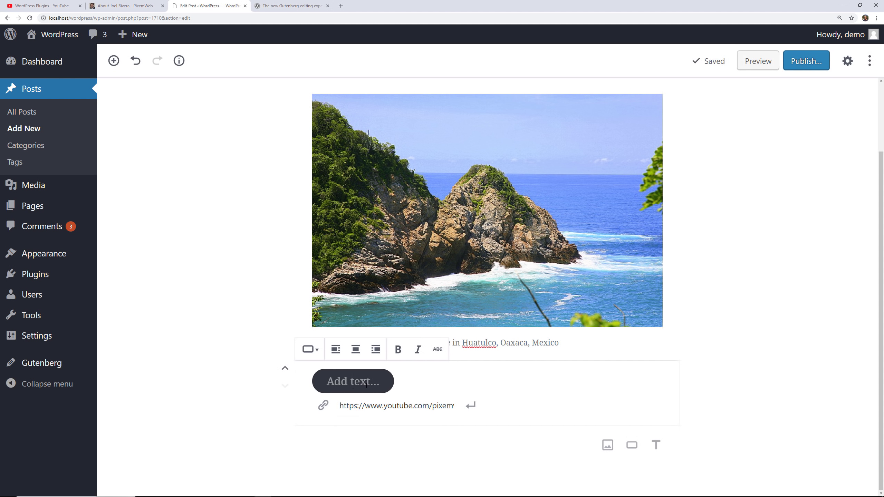
pyautogui.press('BackSpace')
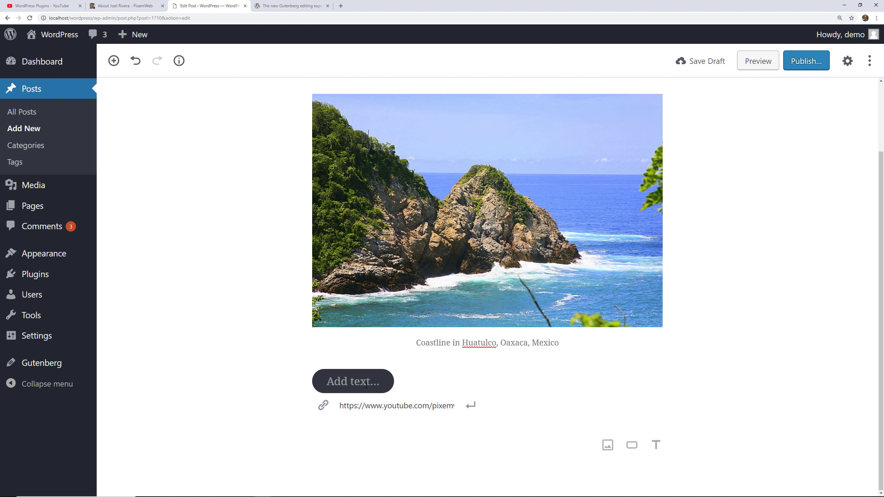
pyautogui.write('Subscri')
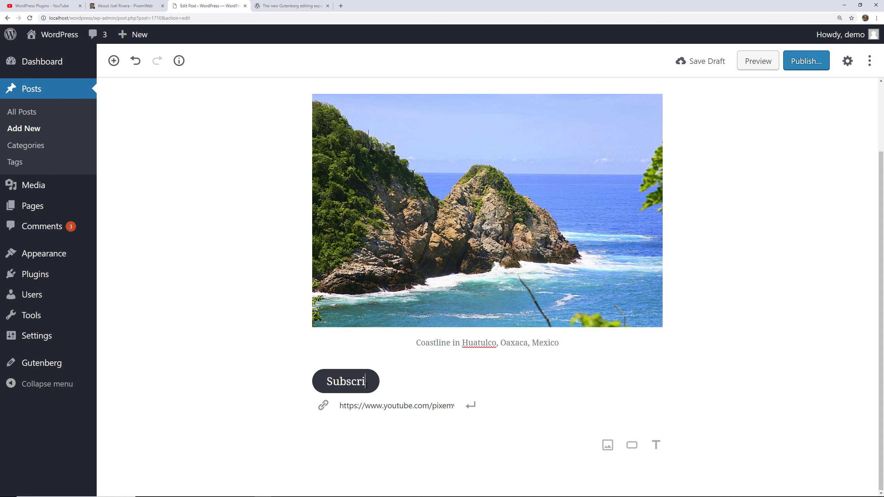
pyautogui.write('be')
pyautogui.click(358, 359)
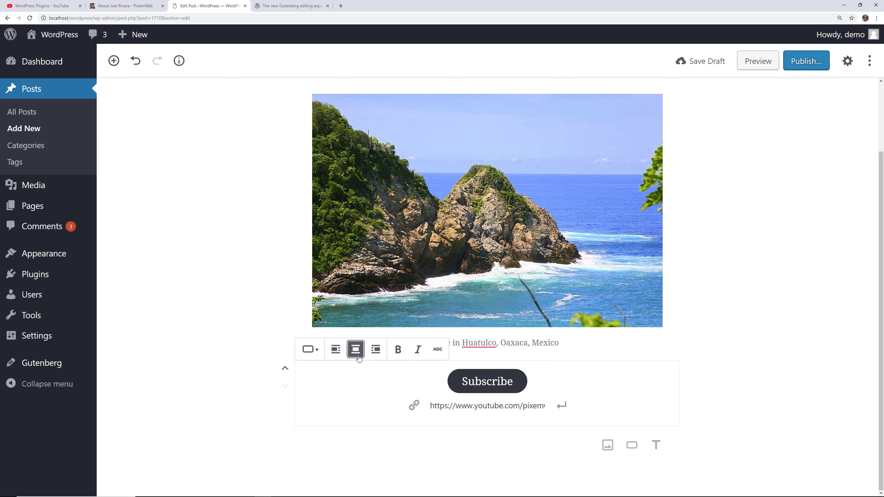
pyautogui.click(399, 350)
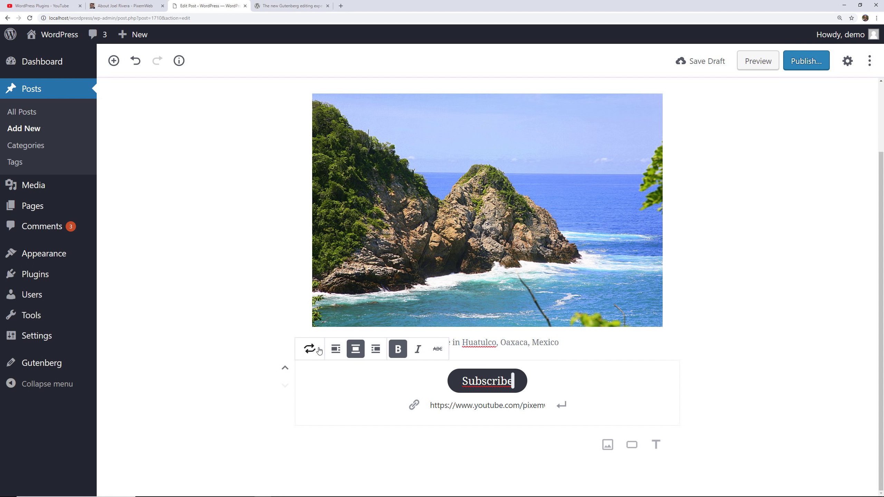
# Preview the post twice to check the Subscribe button on the live page, and close the preview.
pyautogui.click(753, 69)
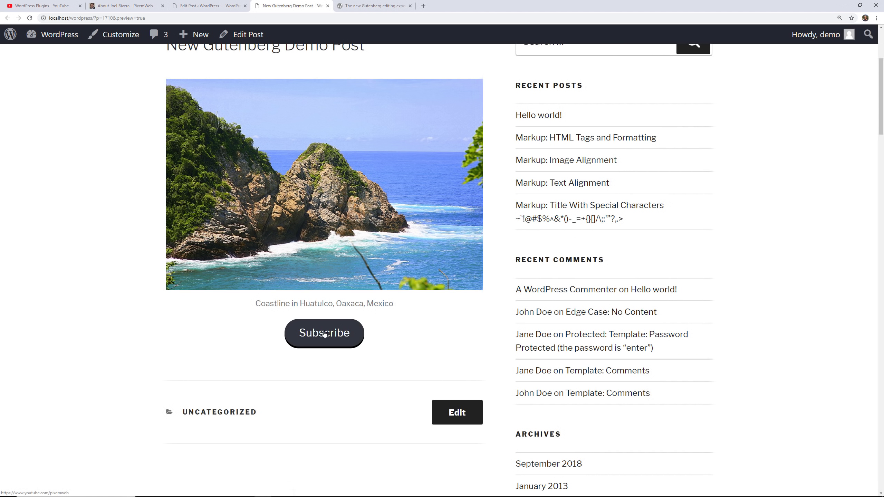
pyautogui.click(204, 5)
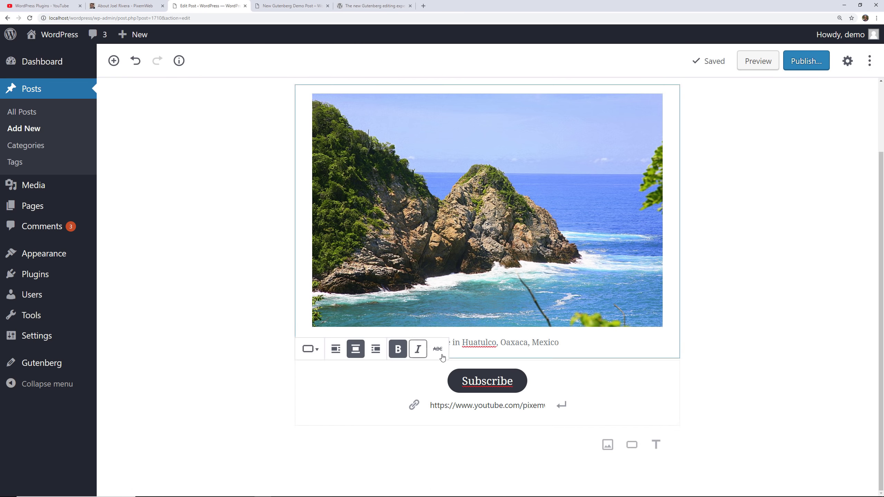
pyautogui.click(758, 61)
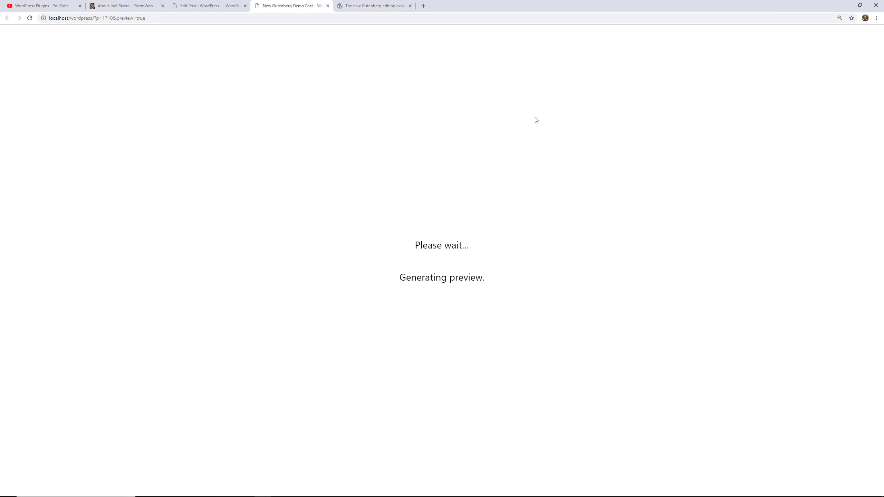
pyautogui.scroll(-3, 289, 133)
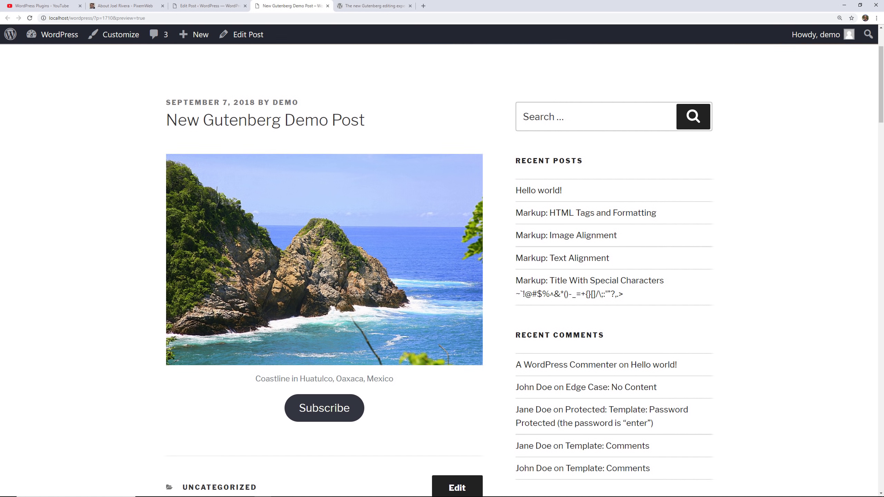
pyautogui.click(327, 5)
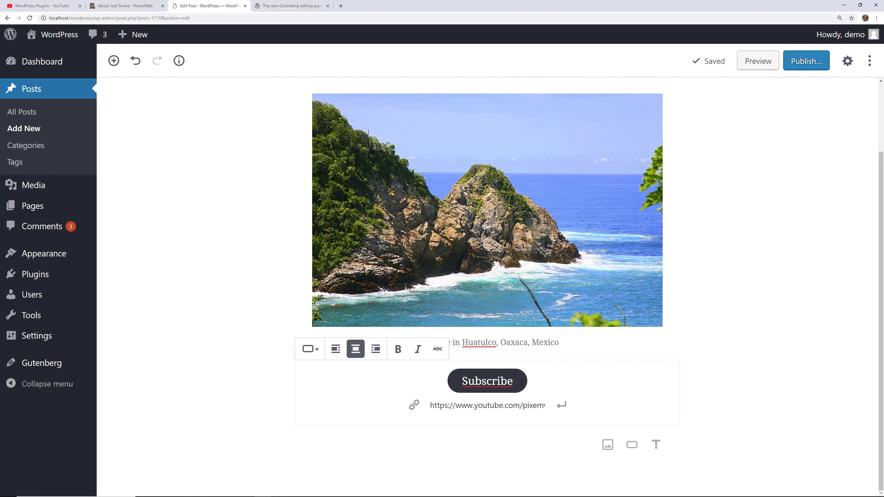
# Add an empty Paragraph block below the Subscribe button and place the text cursor in it.
pyautogui.click(285, 444)
pyautogui.click(387, 279)
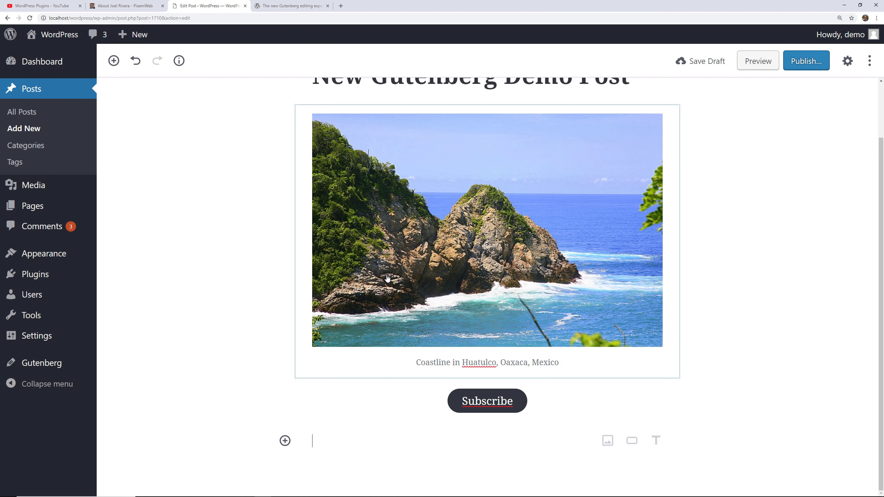
pyautogui.click(359, 441)
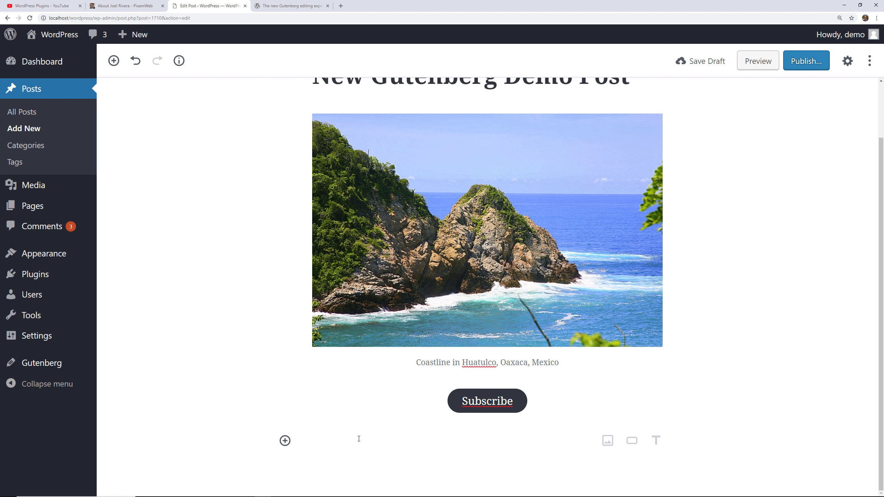
# Search the web for lorem ipsum in a new tab, generate 5 paragraphs on lipsum.com, copy them and return to the post editor.
pyautogui.click(340, 6)
pyautogui.write('lorem ipsum')
pyautogui.press('Return')
pyautogui.click(104, 87)
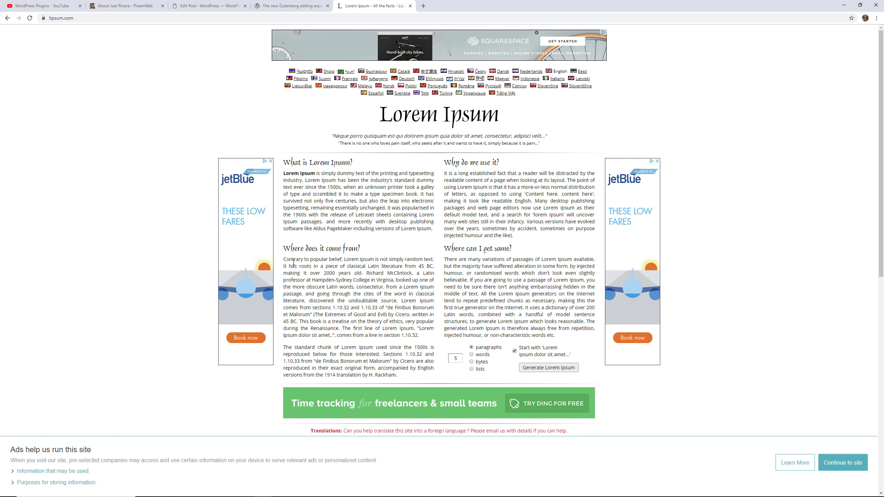
pyautogui.moveTo(285, 260); pyautogui.dragTo(290, 259)
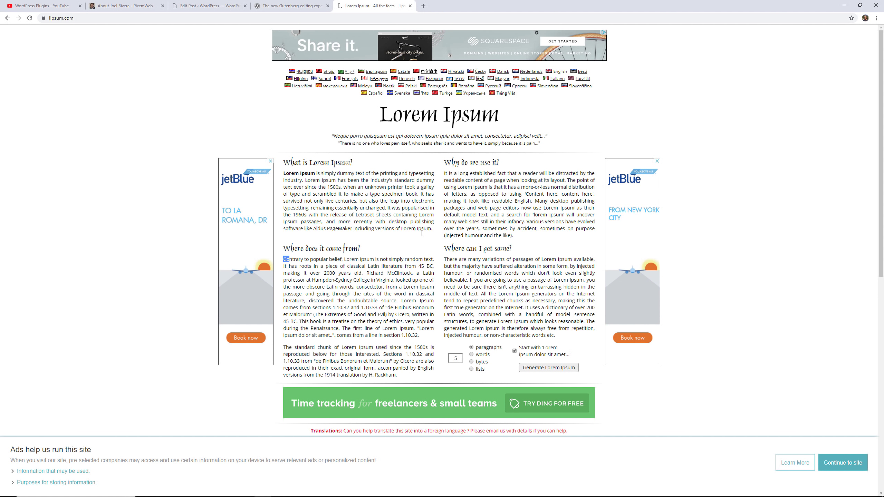
pyautogui.click(549, 368)
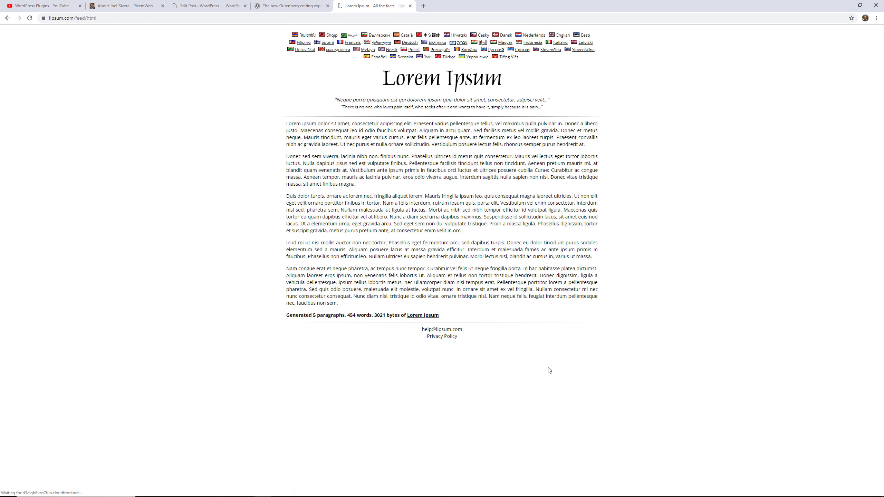
pyautogui.moveTo(285, 161); pyautogui.dragTo(506, 343)
pyautogui.click(410, 5)
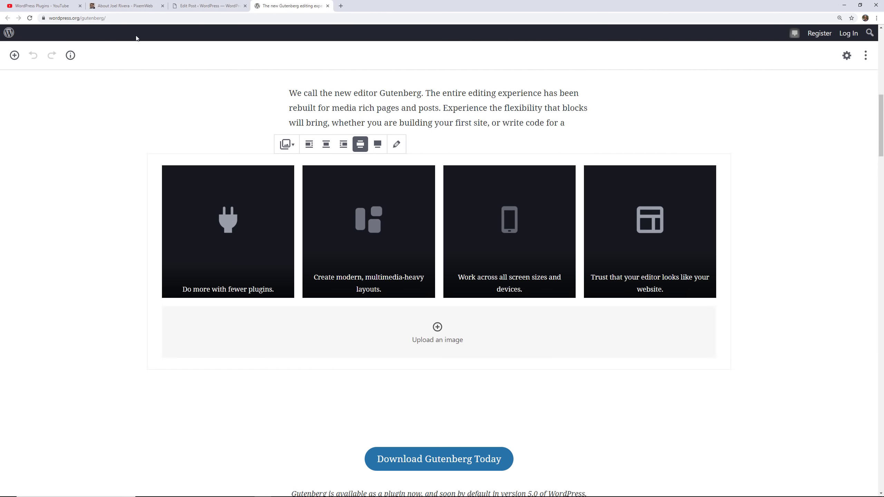
pyautogui.click(209, 5)
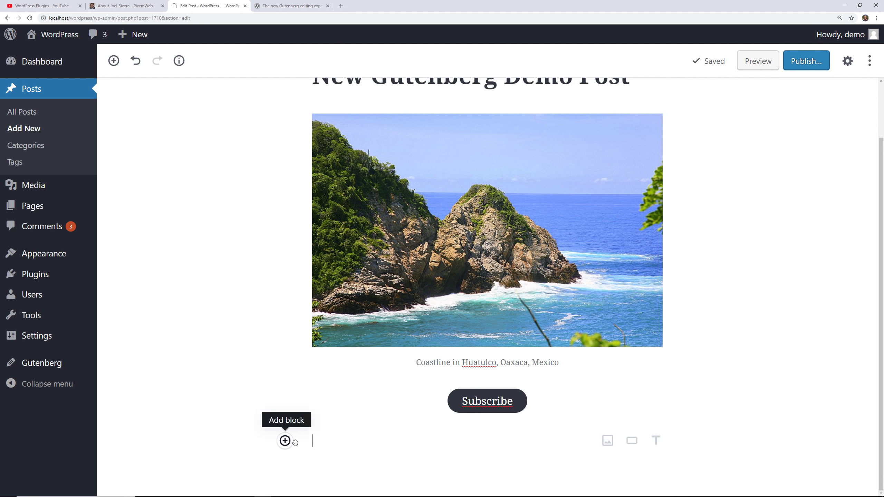
pyautogui.click(656, 441)
pyautogui.click(690, 433)
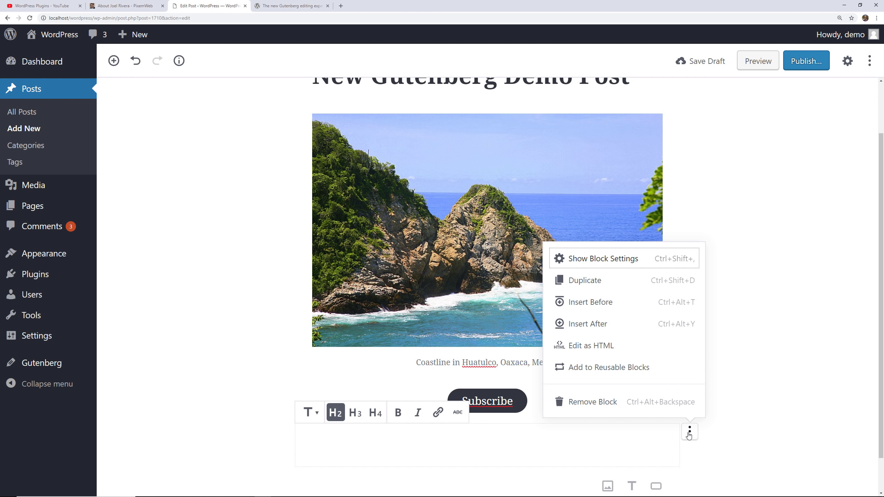
pyautogui.click(633, 404)
# Add a Paragraph block below the Subscribe button and paste the copied lorem ipsum text into it.
pyautogui.scroll(-1, 188, 307)
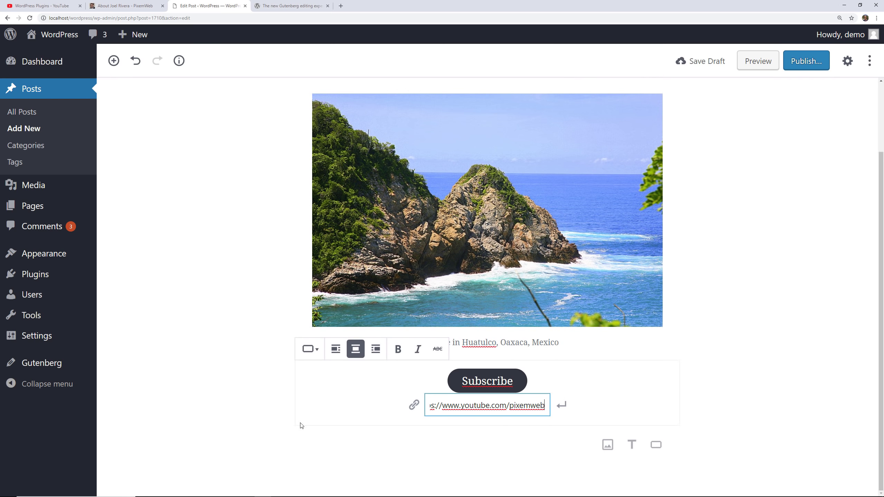
pyautogui.click(284, 445)
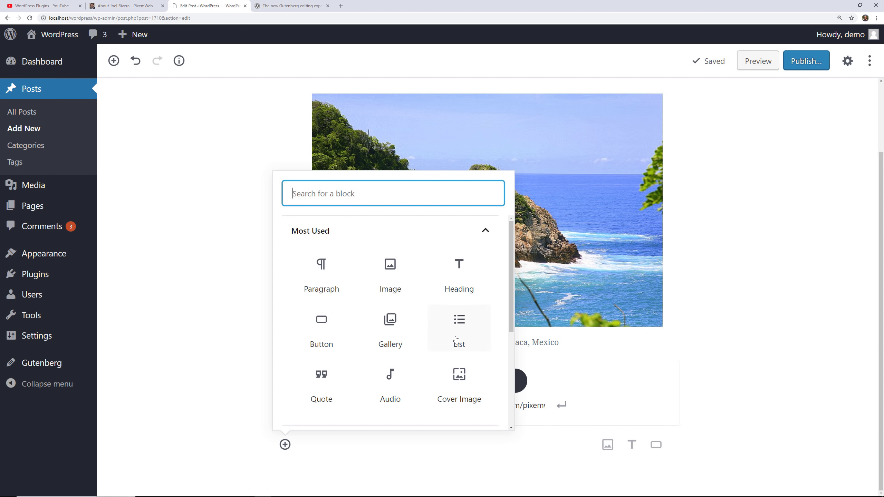
pyautogui.click(321, 277)
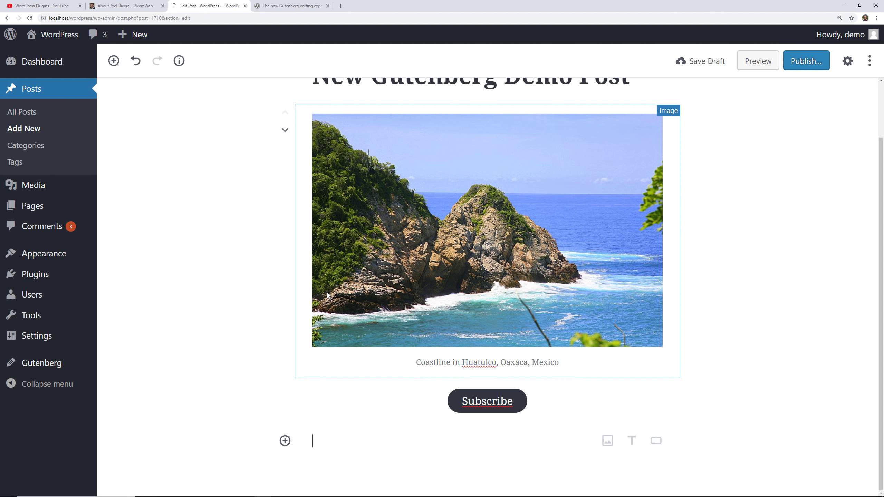
pyautogui.hotkey('ctrl', 'v')
pyautogui.scroll(-10, 271, 296)
pyautogui.scroll(3, 269, 291)
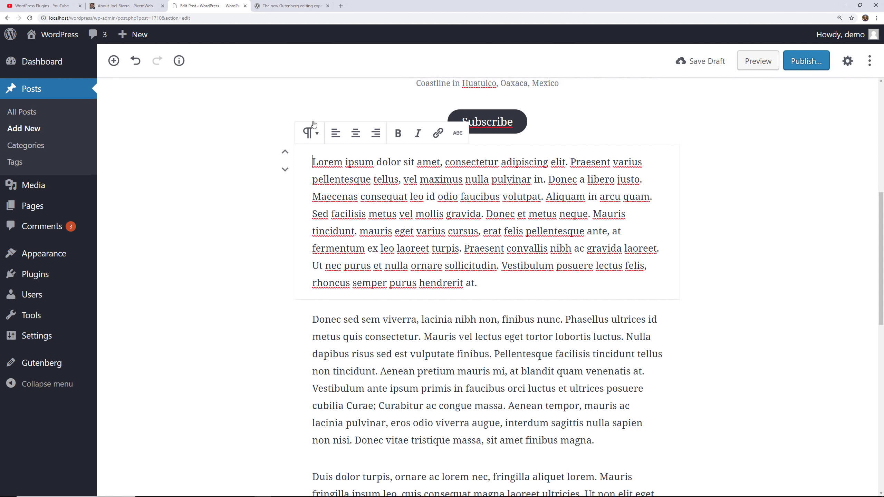
# Look up lorem ipsum again in a new tab, view the generated sample paragraphs, and return to the post editor.
pyautogui.click(341, 6)
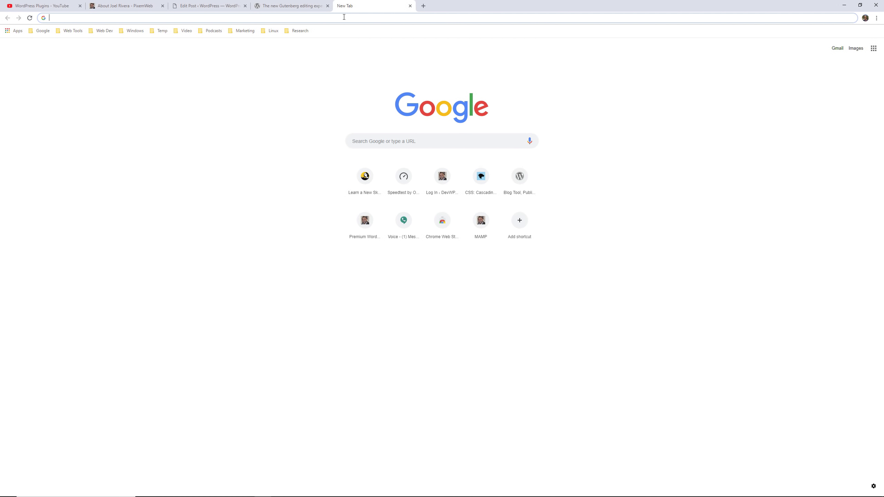
pyautogui.write('lorem ipsum')
pyautogui.press('Return')
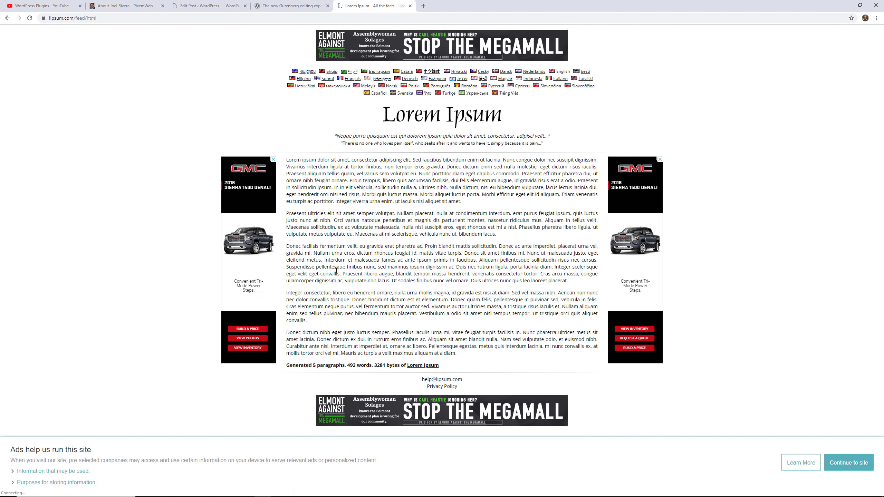
pyautogui.click(410, 6)
pyautogui.click(229, 5)
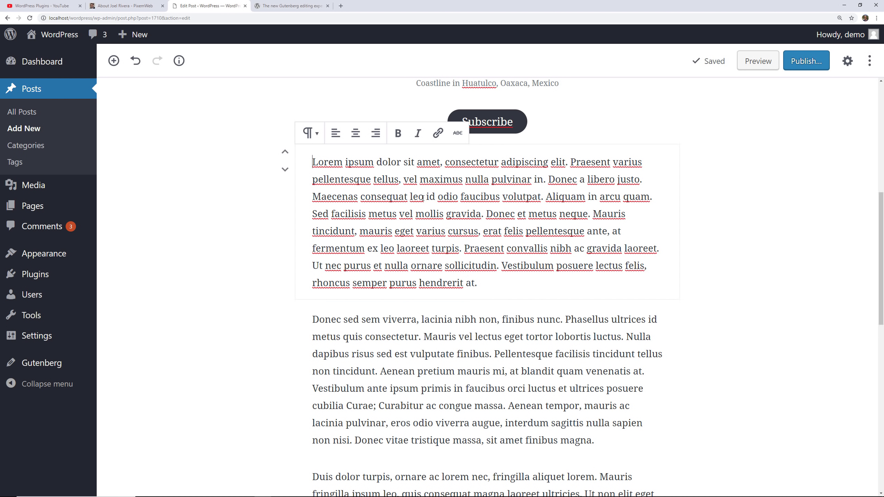
# Select the first and second pasted paragraphs in turn to examine how the text is divided into blocks.
pyautogui.click(443, 349)
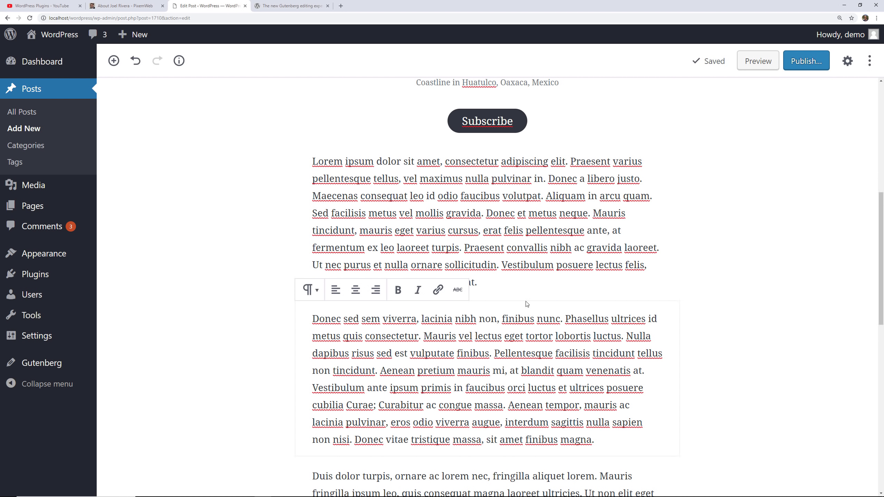
pyautogui.click(507, 233)
pyautogui.click(502, 337)
pyautogui.click(477, 212)
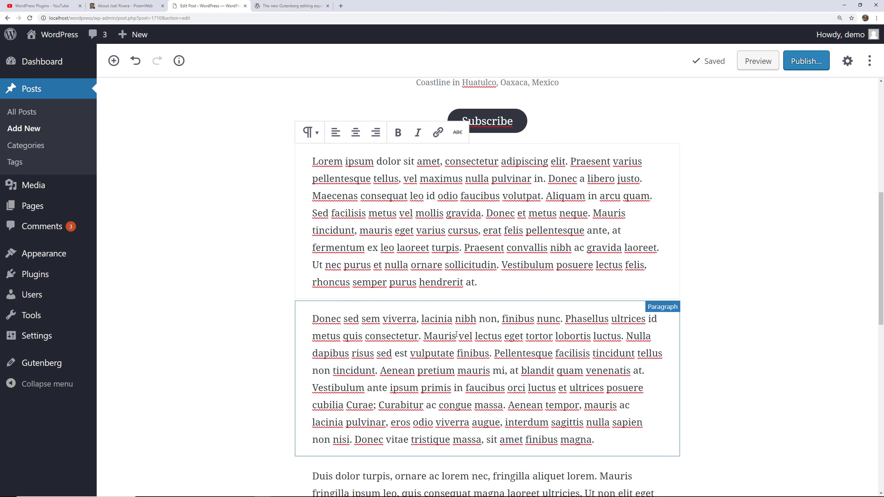
# Insert an empty block between the first and second lorem ipsum paragraphs.
pyautogui.scroll(-4, 456, 335)
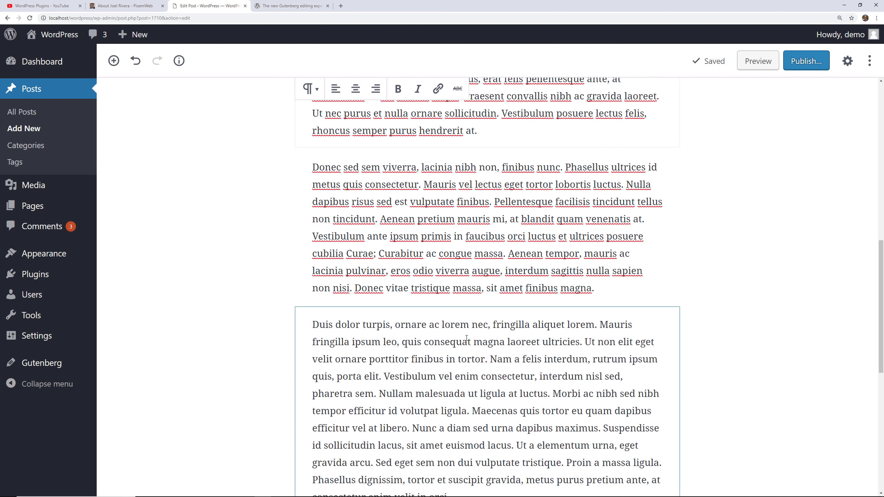
pyautogui.scroll(-1, 467, 337)
pyautogui.scroll(2, 467, 335)
pyautogui.scroll(-1, 467, 333)
pyautogui.scroll(1, 466, 209)
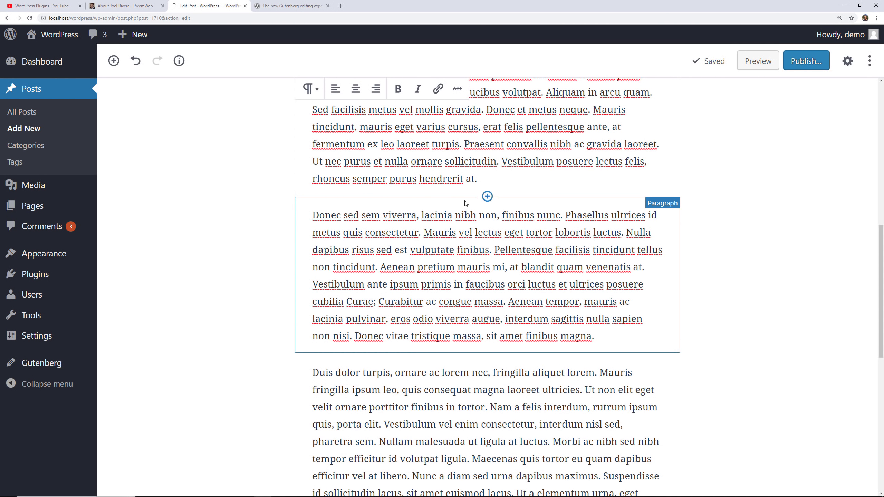
pyautogui.click(487, 197)
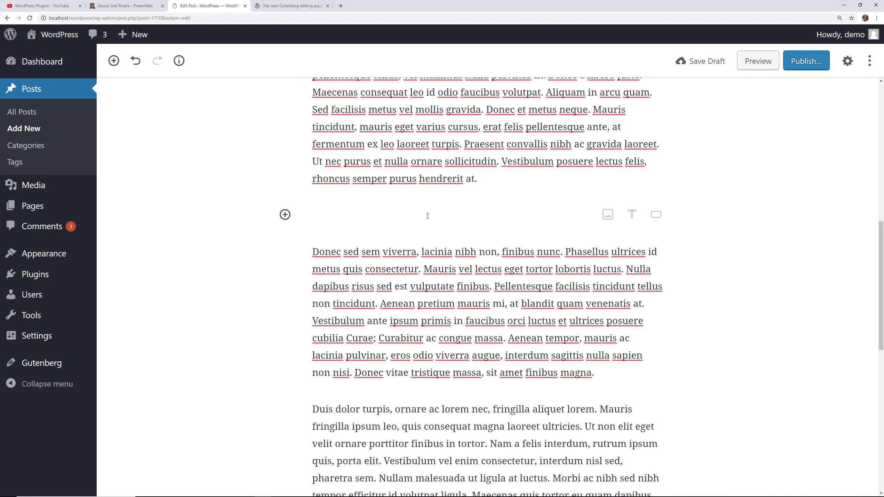
# Insert a Heading block reading "Heading Two" in the empty spot between the first and second lorem ipsum paragraphs.
pyautogui.click(632, 214)
pyautogui.write('Heading ')
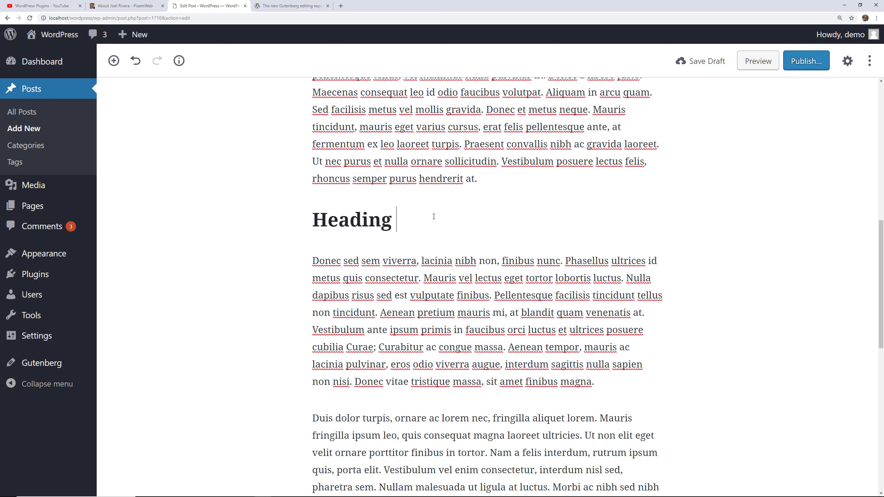
pyautogui.write('Two')
pyautogui.press('Return')
pyautogui.press('BackSpace')
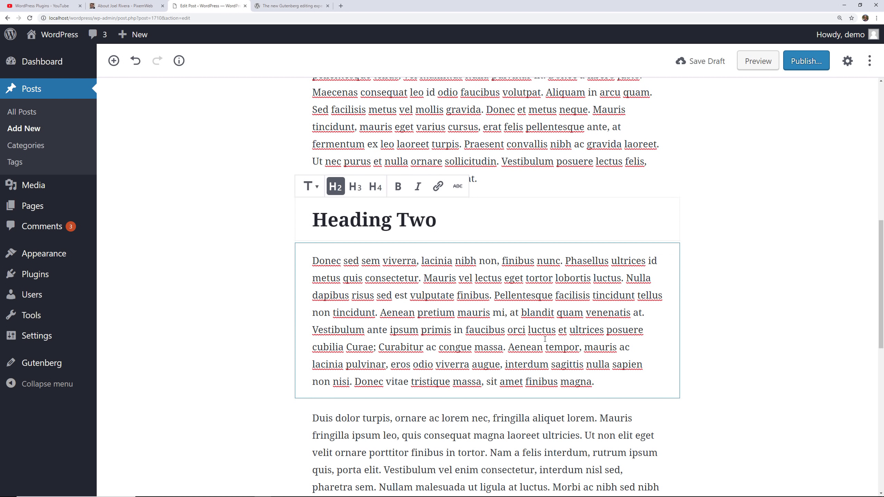
# Insert an Image block below the paragraph starting "Duis dolor turpis" and fill it with manhattansummer.jpg from the media library.
pyautogui.scroll(-5, 545, 339)
pyautogui.click(489, 404)
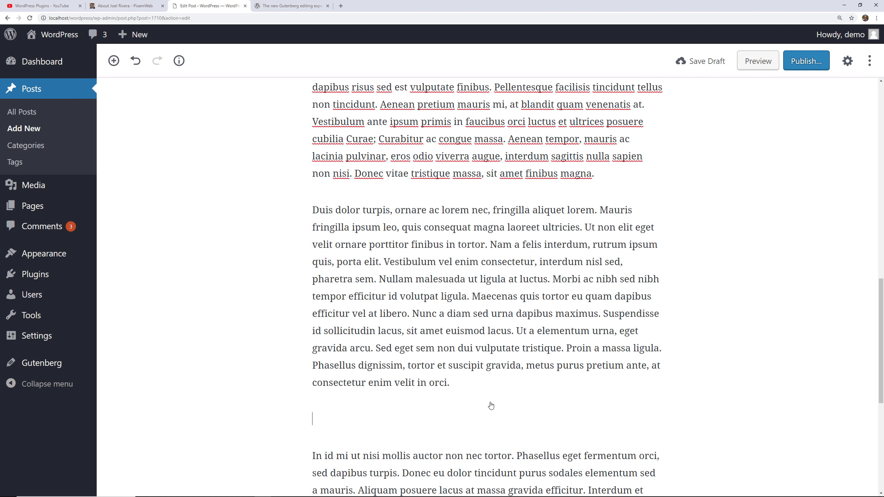
pyautogui.click(632, 418)
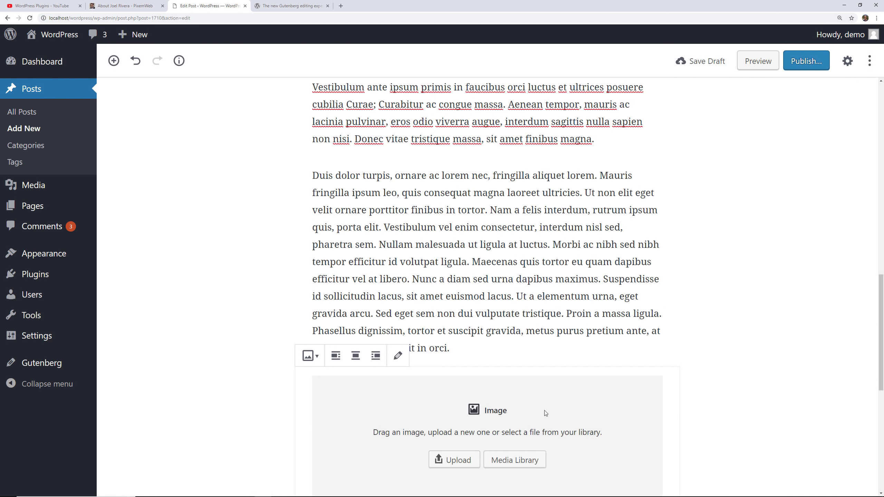
pyautogui.click(517, 394)
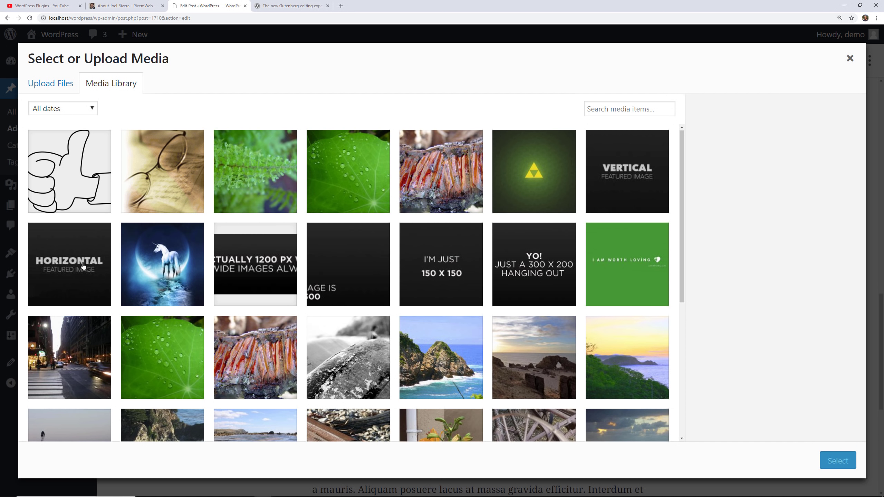
pyautogui.click(84, 354)
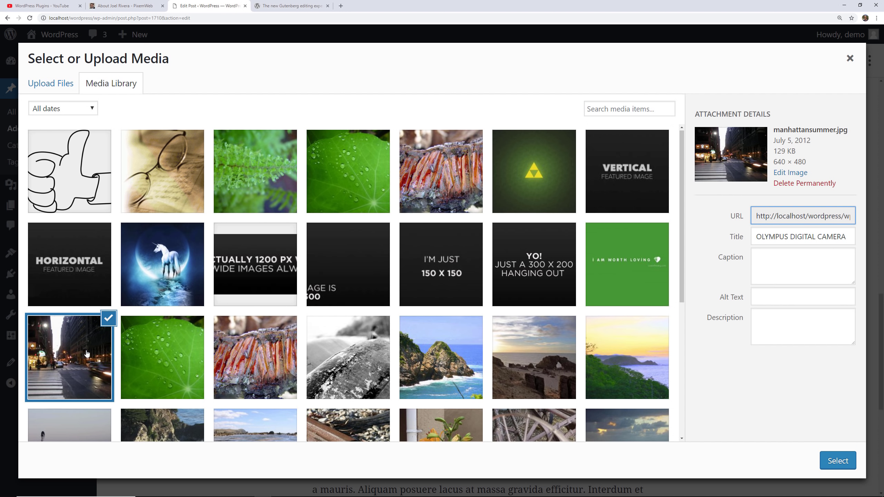
pyautogui.click(837, 464)
pyautogui.scroll(-10, 493, 287)
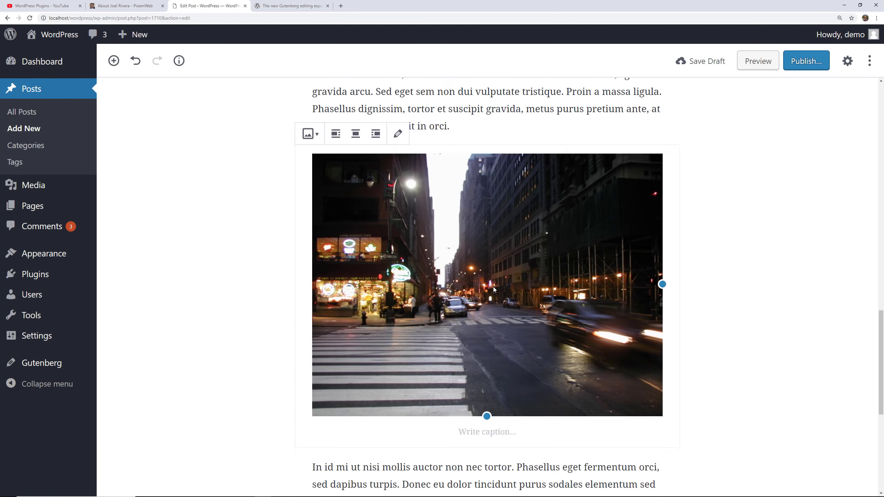
# Move the street image block down one position, below the paragraph starting "In id mi ut nisi".
pyautogui.scroll(5, 494, 289)
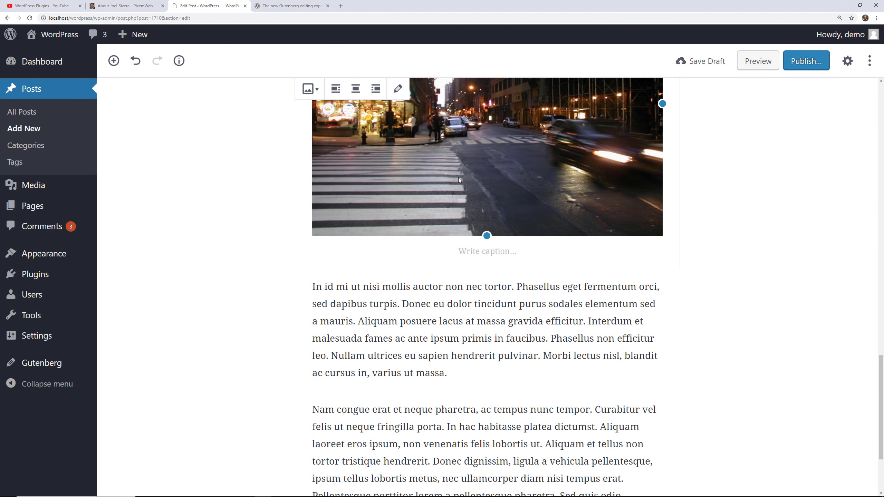
pyautogui.scroll(3, 379, 376)
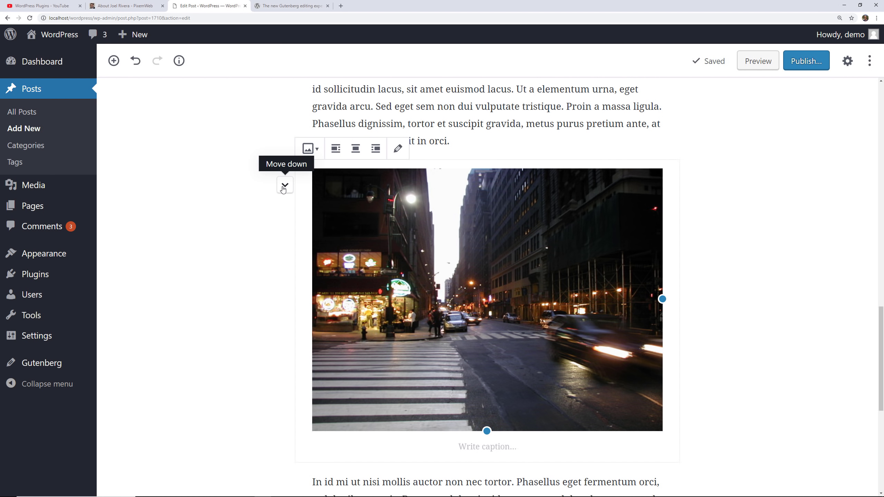
pyautogui.click(285, 186)
pyautogui.scroll(2, 554, 312)
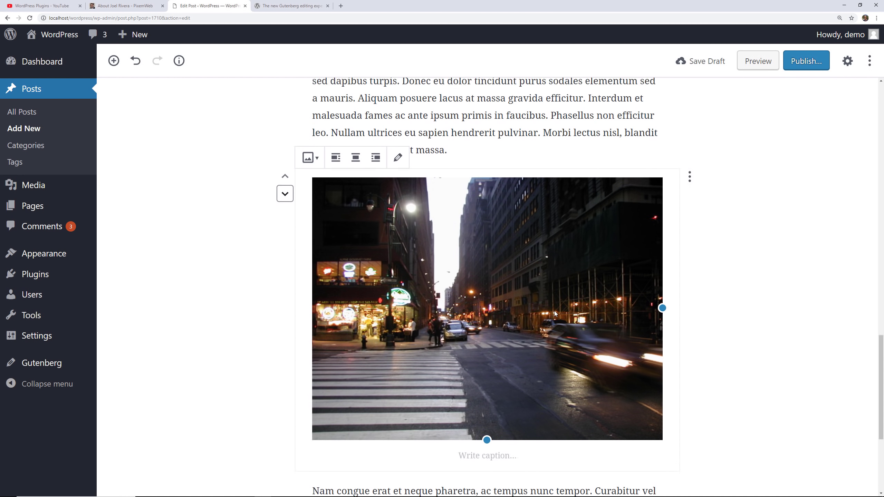
# Preview the post, look through it down to the comment area, and close the preview to return to the editor.
pyautogui.click(758, 61)
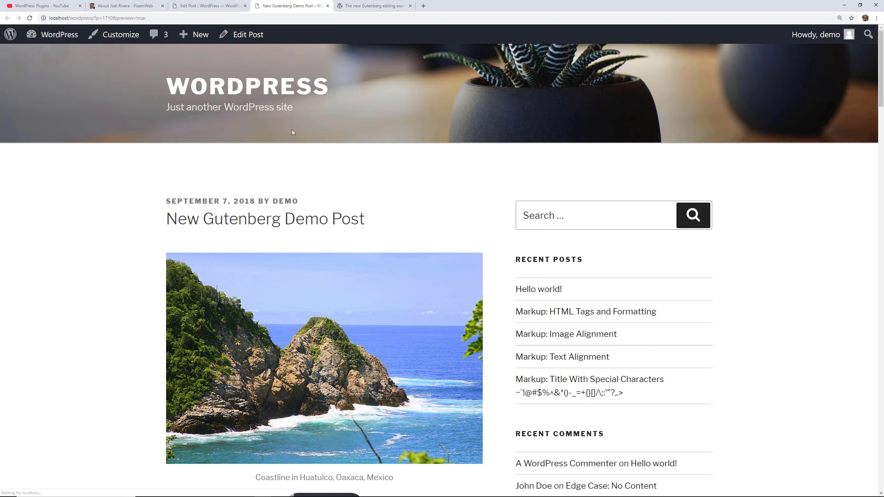
pyautogui.scroll(-20, 215, 153)
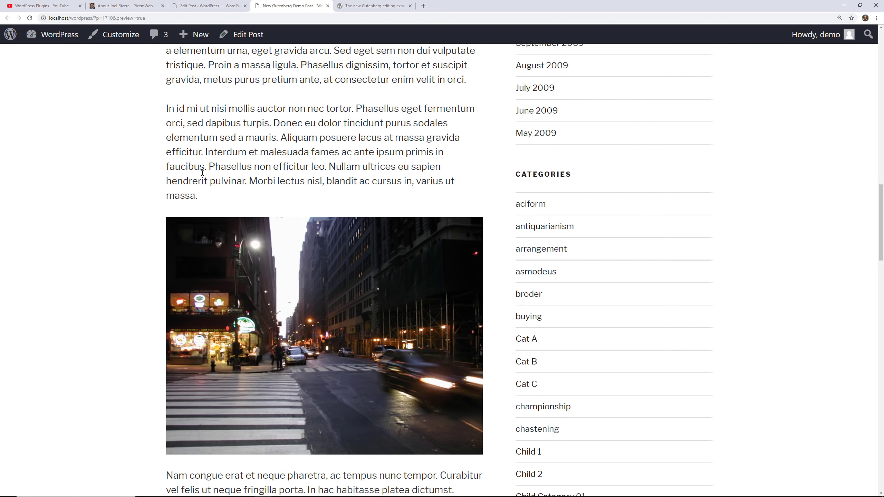
pyautogui.scroll(-7, 202, 173)
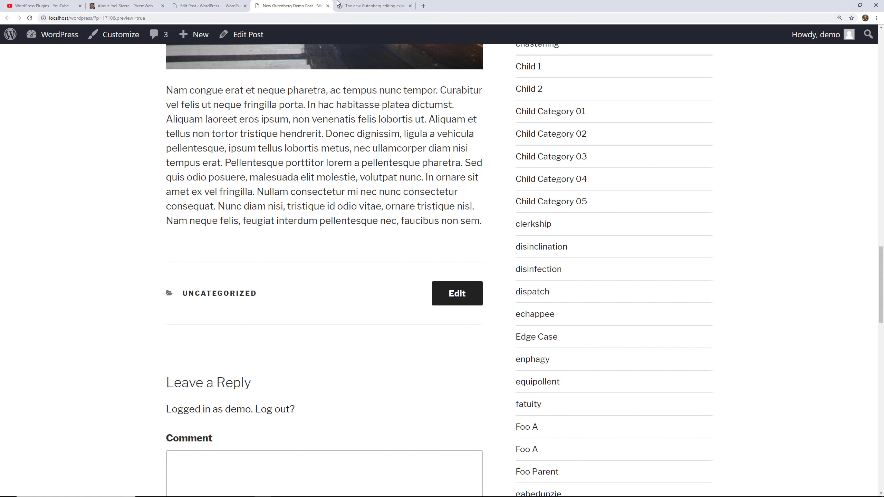
pyautogui.click(328, 6)
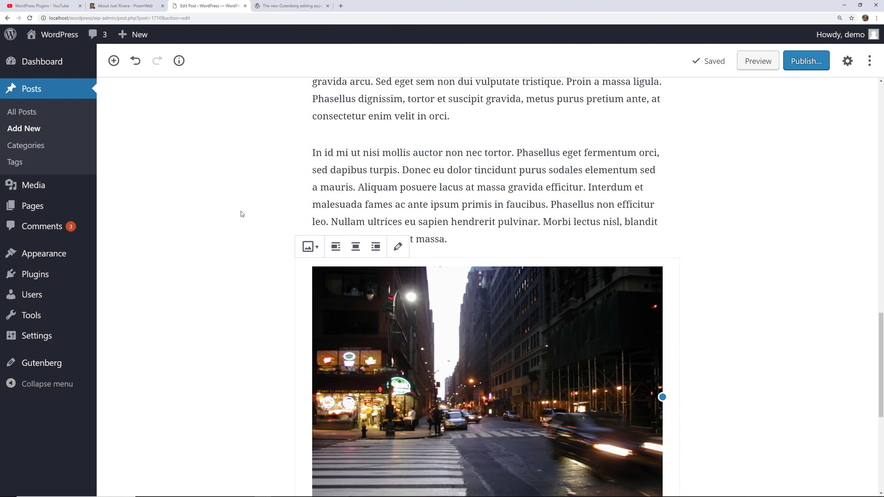
# Switch the post to the Code Editor and examine the block markup for the image, button, paragraph and heading.
pyautogui.scroll(-4, 241, 213)
pyautogui.scroll(-5, 241, 214)
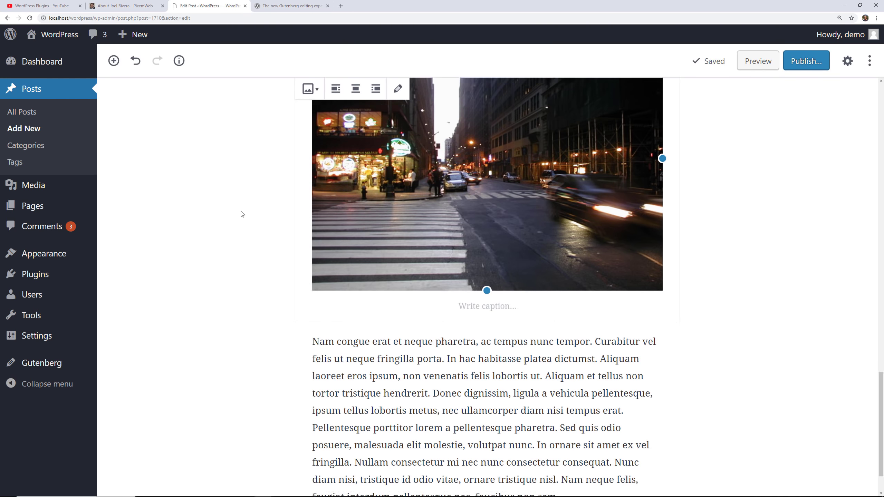
pyautogui.scroll(-1, 242, 214)
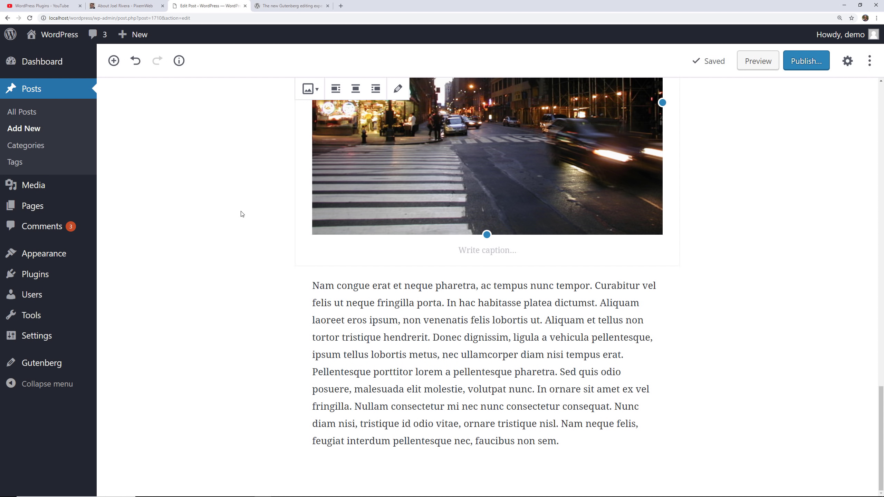
pyautogui.click(869, 61)
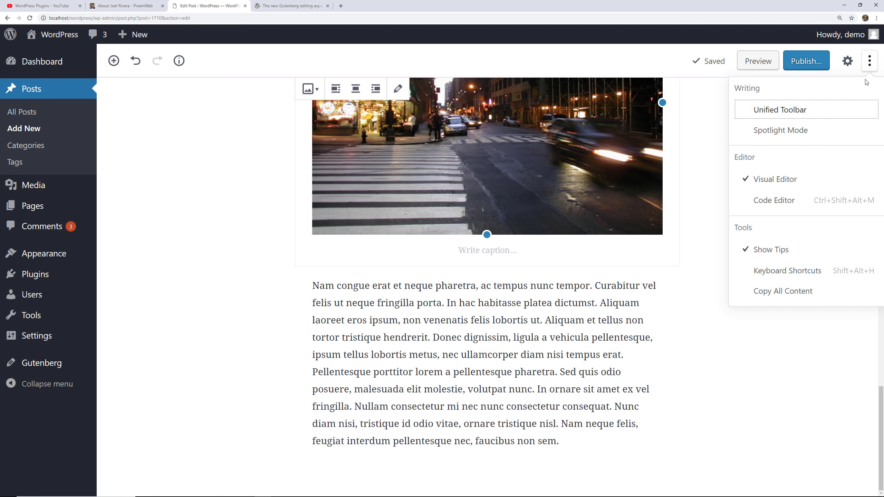
pyautogui.click(767, 202)
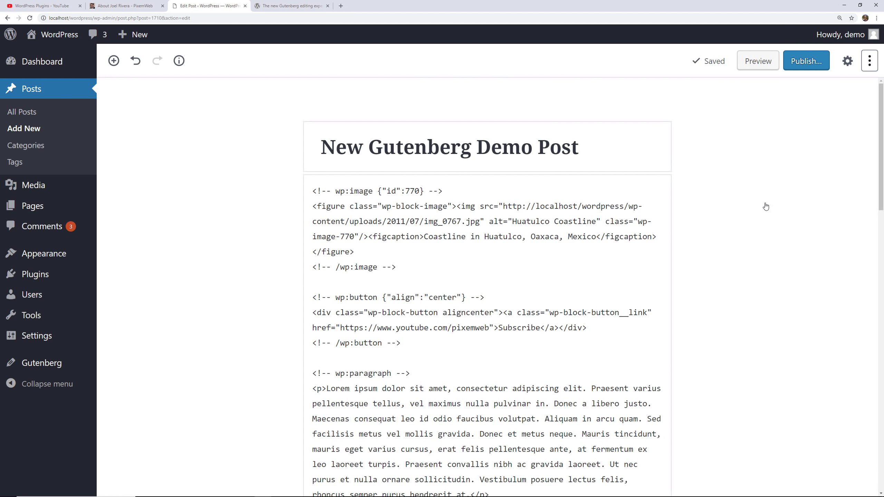
pyautogui.click(354, 192)
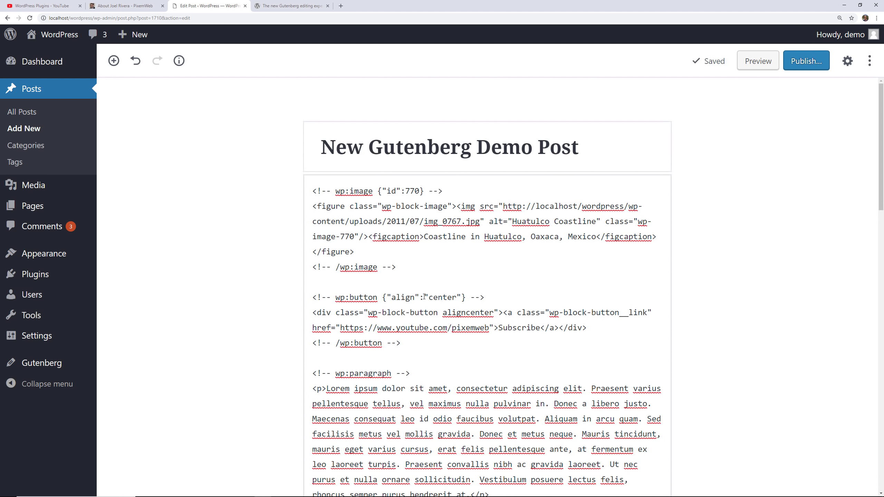
pyautogui.scroll(-4, 390, 350)
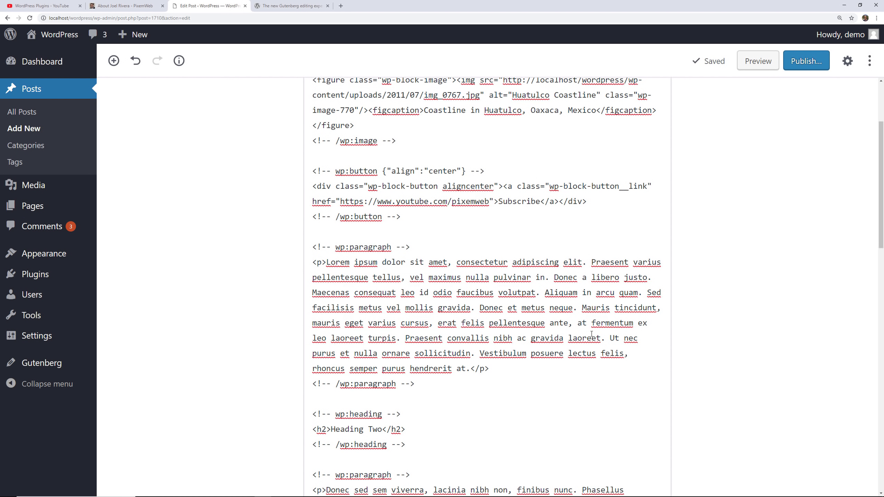
pyautogui.scroll(-1, 481, 324)
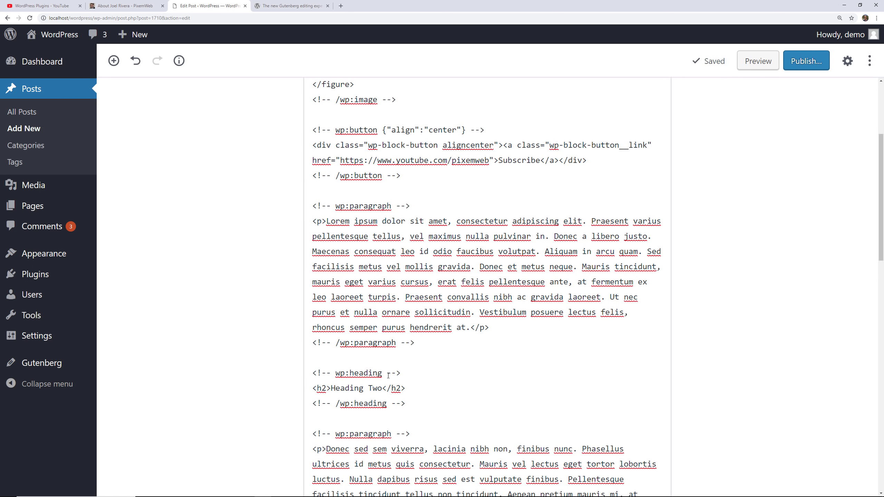
pyautogui.scroll(-2, 415, 380)
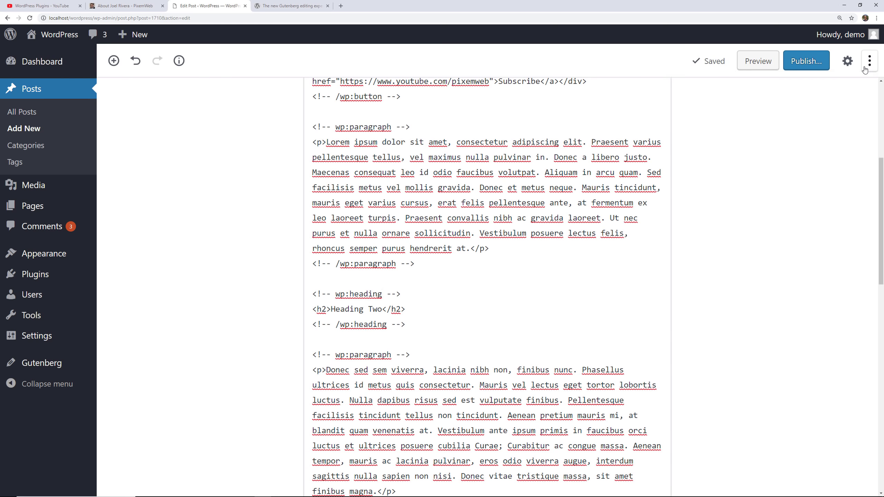
# Return the post to the Visual Editor and go back up to its upper part.
pyautogui.click(867, 64)
pyautogui.click(759, 176)
pyautogui.scroll(4, 662, 295)
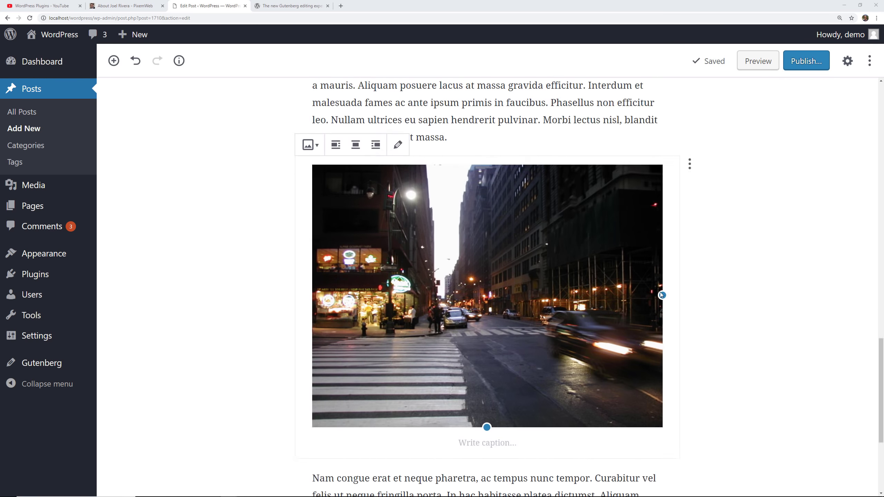
pyautogui.scroll(15, 662, 295)
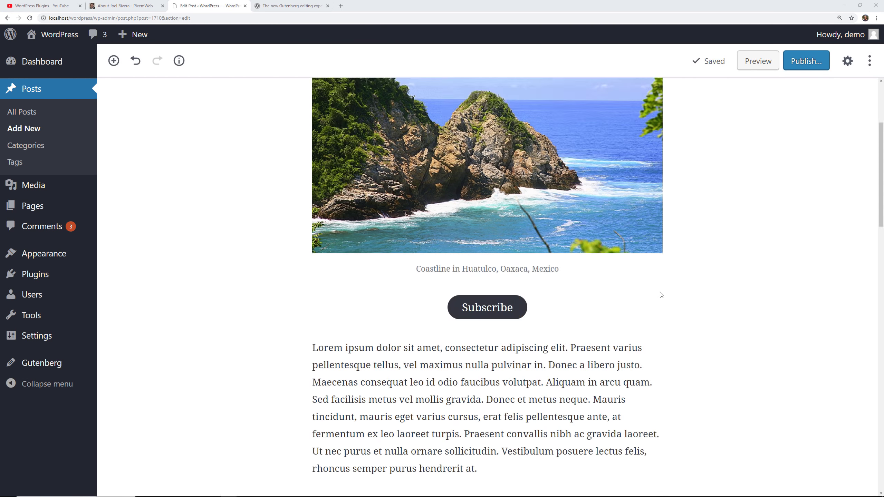
# Show the settings sidebar and deselect the image block to display the Document settings.
pyautogui.click(848, 61)
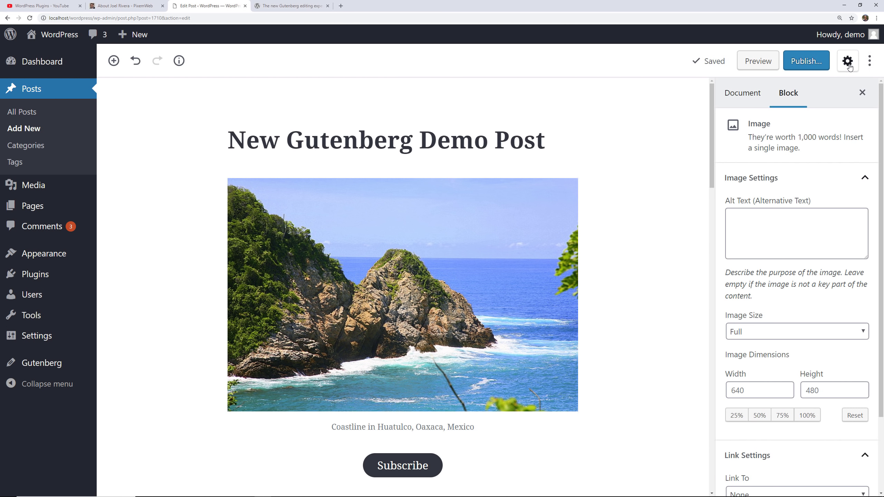
pyautogui.click(666, 193)
pyautogui.scroll(-12, 667, 193)
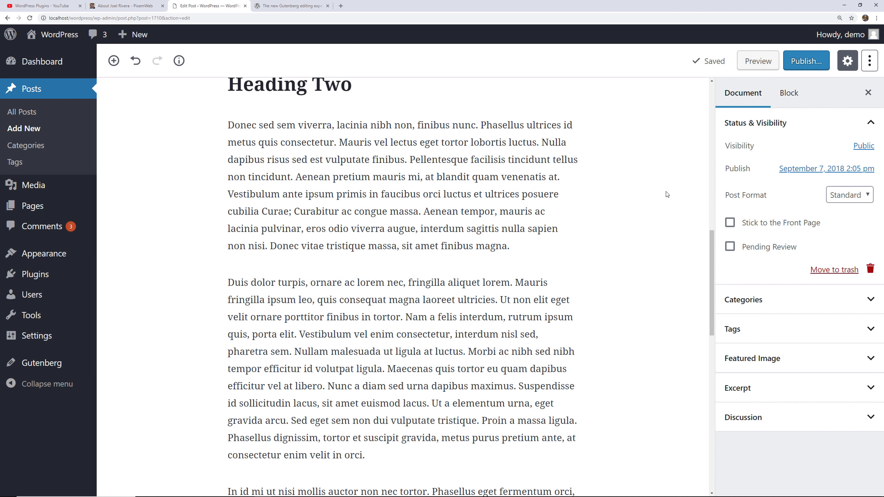
# Enable Spotlight Mode and select the street image to see it stand out from the other blocks.
pyautogui.click(870, 64)
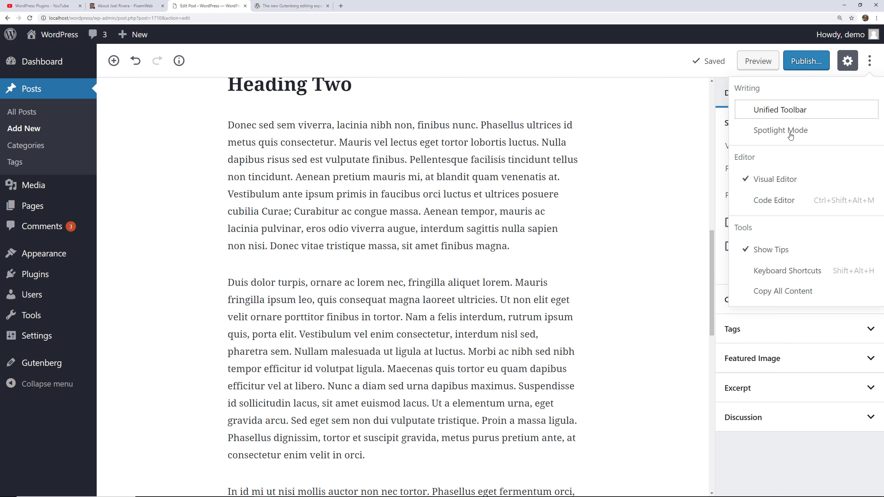
pyautogui.click(777, 136)
pyautogui.scroll(-4, 358, 228)
pyautogui.scroll(-5, 357, 227)
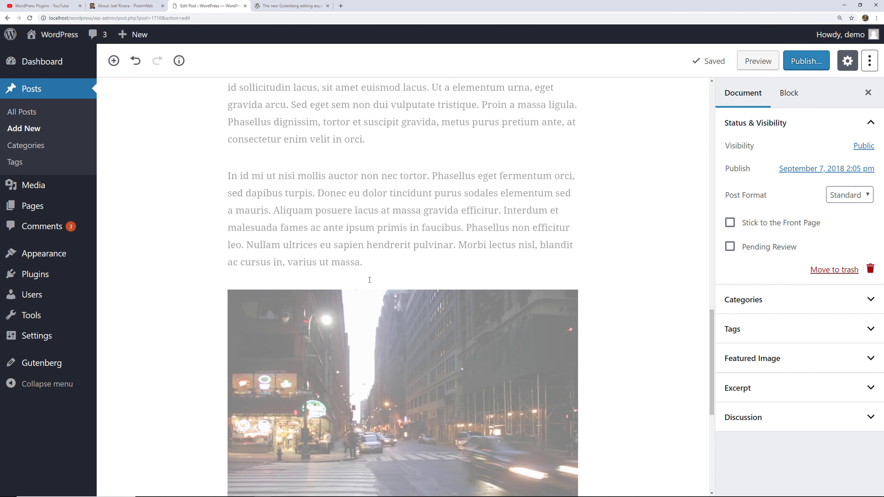
pyautogui.click(401, 371)
pyautogui.scroll(-4, 432, 333)
pyautogui.scroll(1, 433, 333)
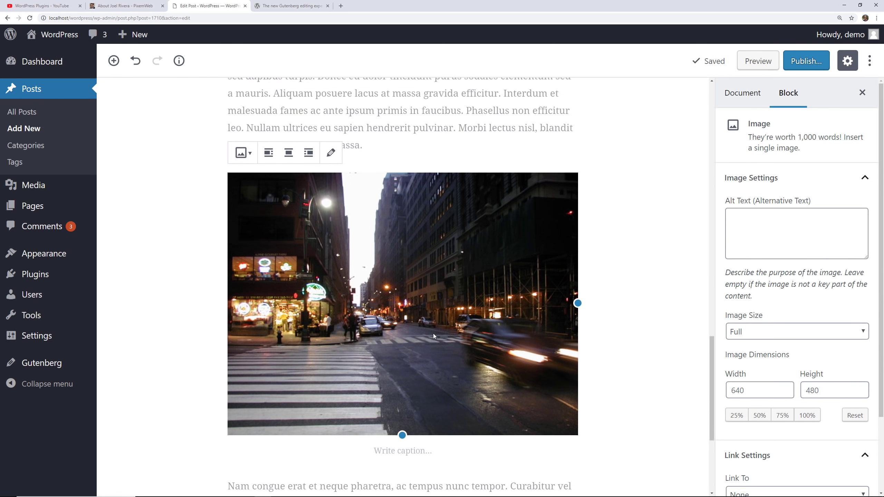
# Enable the Unified Toolbar so block controls sit in the main editor toolbar.
pyautogui.scroll(-2, 433, 335)
pyautogui.click(869, 61)
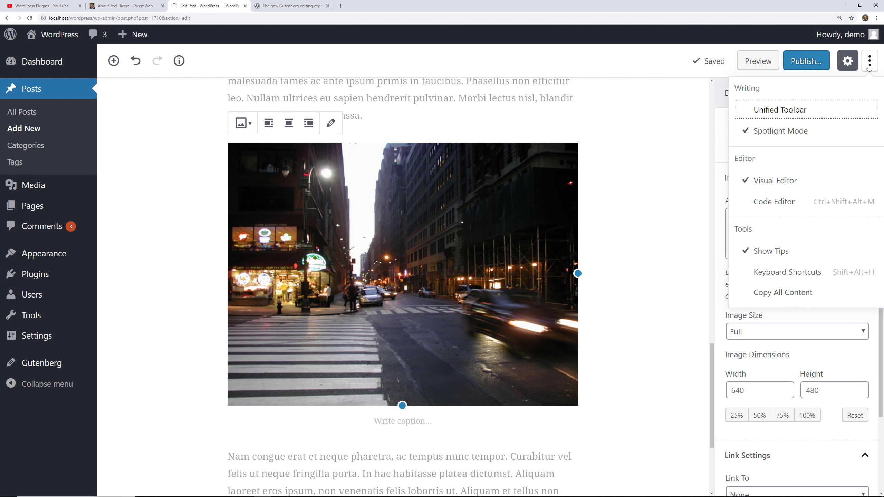
pyautogui.click(789, 110)
pyautogui.scroll(6, 637, 184)
pyautogui.scroll(8, 636, 188)
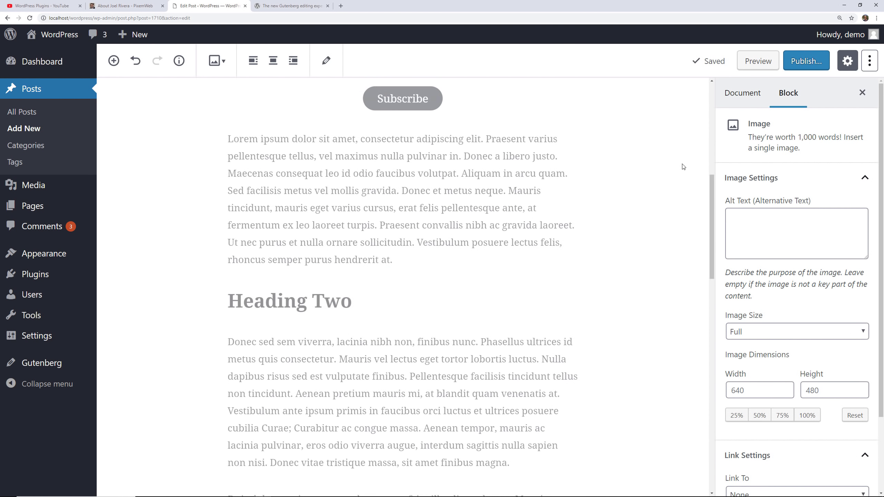
# Deselect the street image and disable Spotlight Mode.
pyautogui.click(683, 167)
pyautogui.click(869, 61)
pyautogui.click(766, 134)
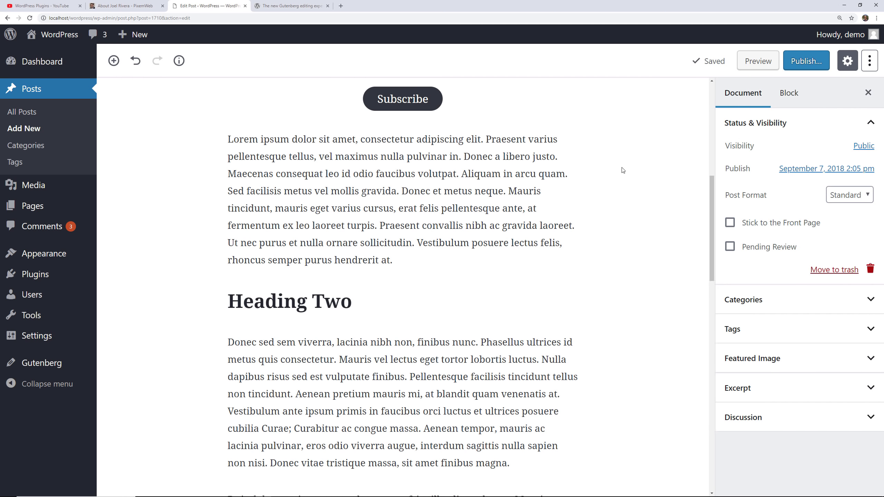
# Hide the settings sidebar and show it again beside the post.
pyautogui.scroll(-2, 616, 195)
pyautogui.scroll(-13, 616, 196)
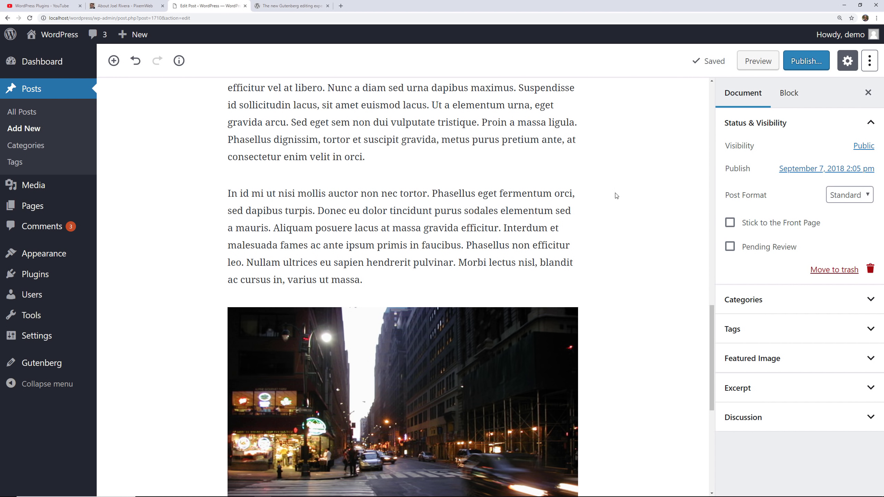
pyautogui.click(846, 62)
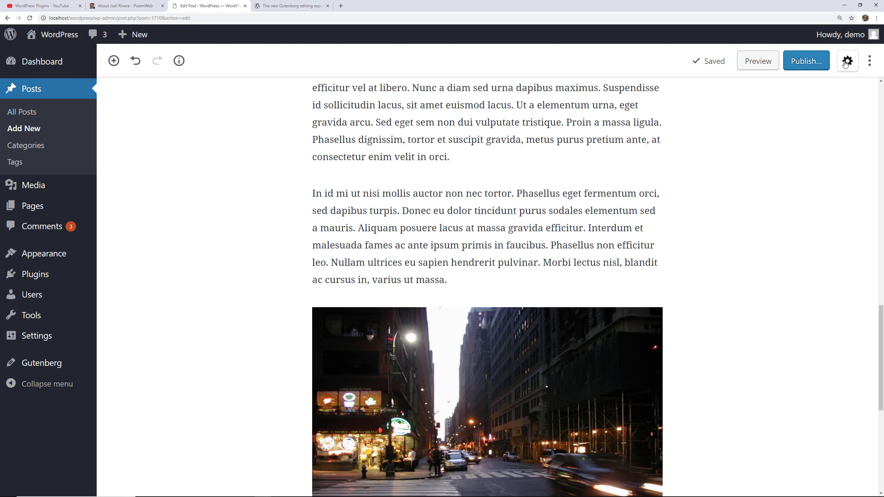
pyautogui.click(846, 61)
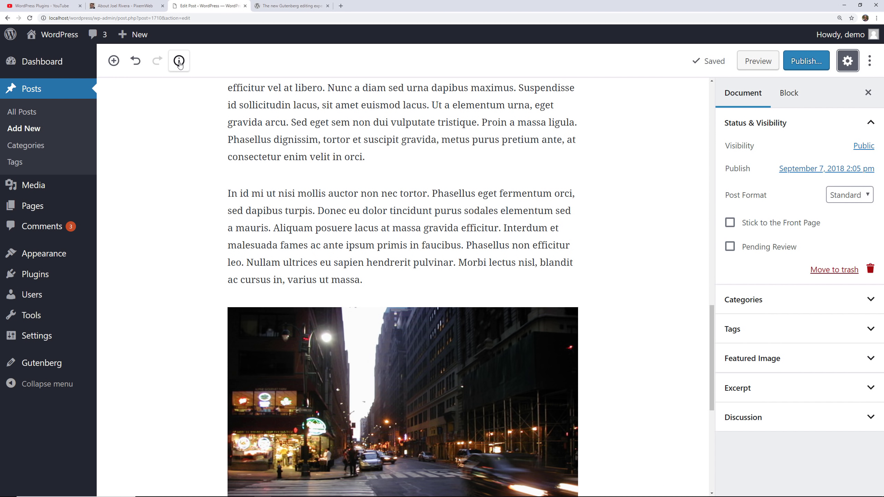
# Check the post's content statistics and document outline.
pyautogui.click(179, 63)
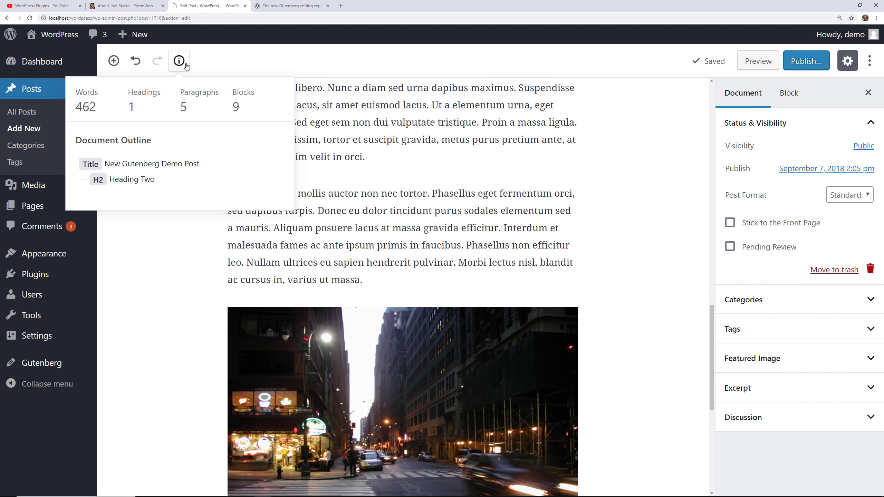
# Review the pre-publish visibility, publish date and tag options, and publish the post.
pyautogui.click(796, 66)
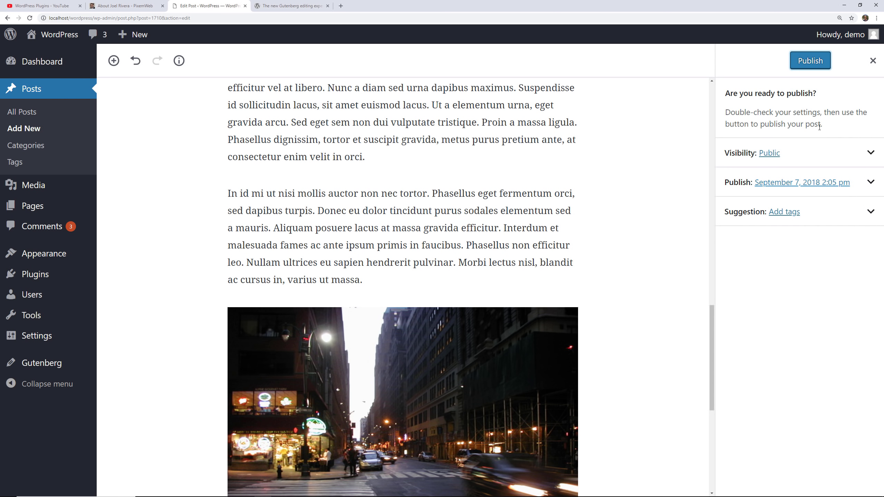
pyautogui.click(850, 156)
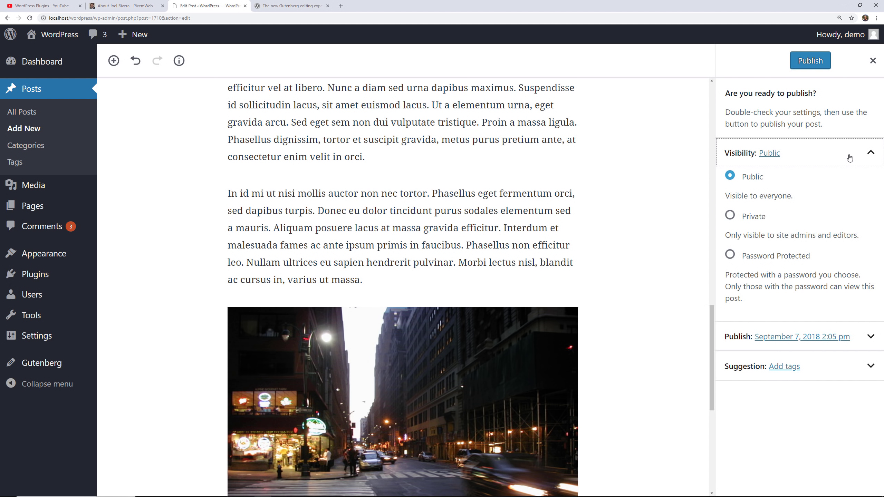
pyautogui.click(849, 157)
pyautogui.click(861, 183)
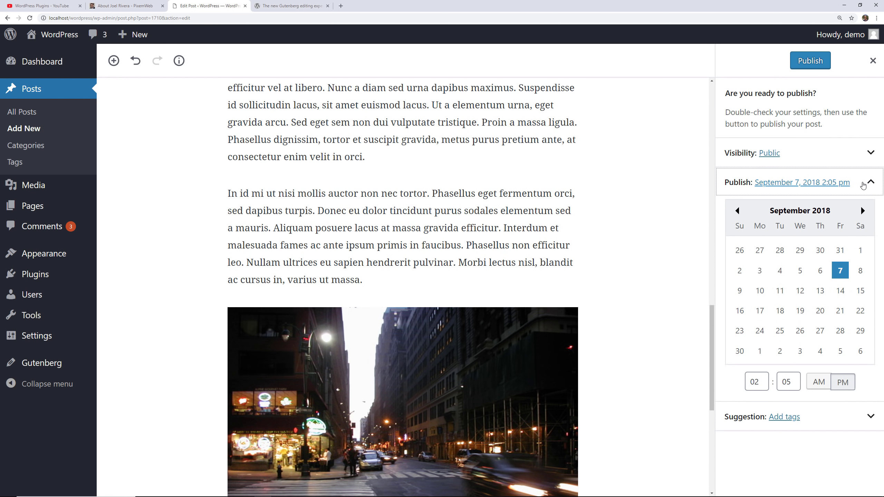
pyautogui.click(863, 183)
pyautogui.click(858, 214)
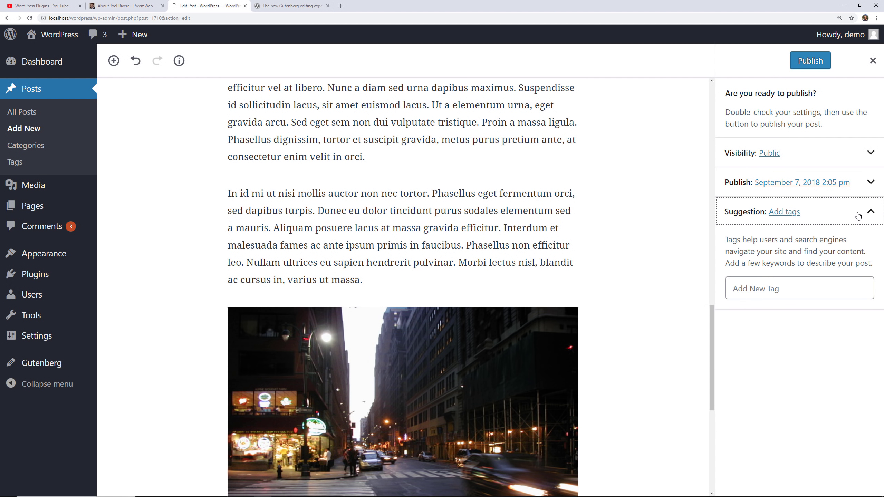
pyautogui.click(858, 215)
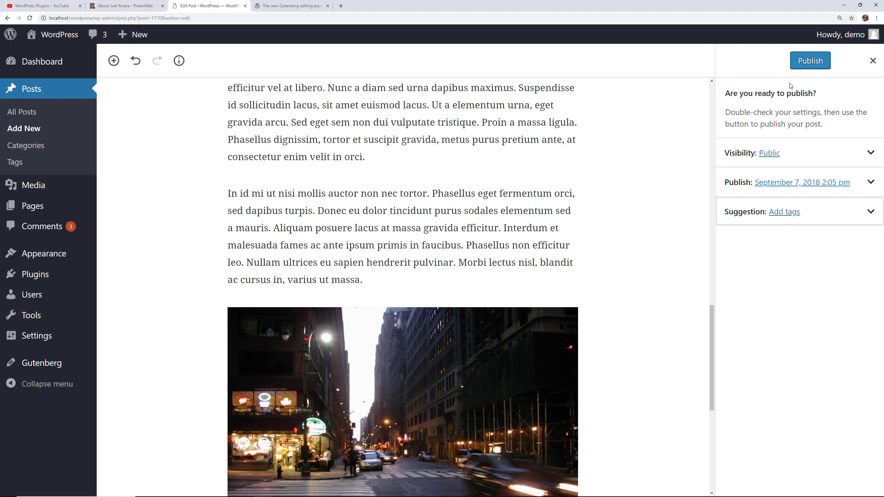
pyautogui.click(799, 66)
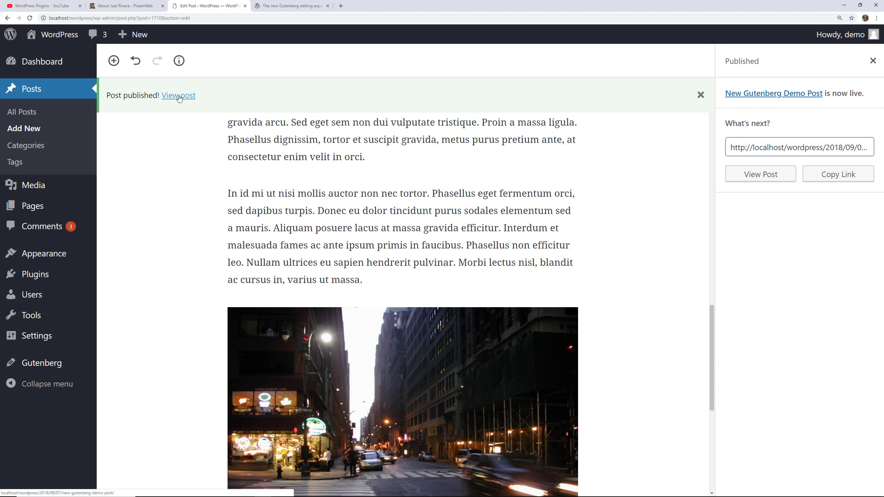
# Copy the published post's link and view the live post to examine its image, button and text.
pyautogui.click(833, 174)
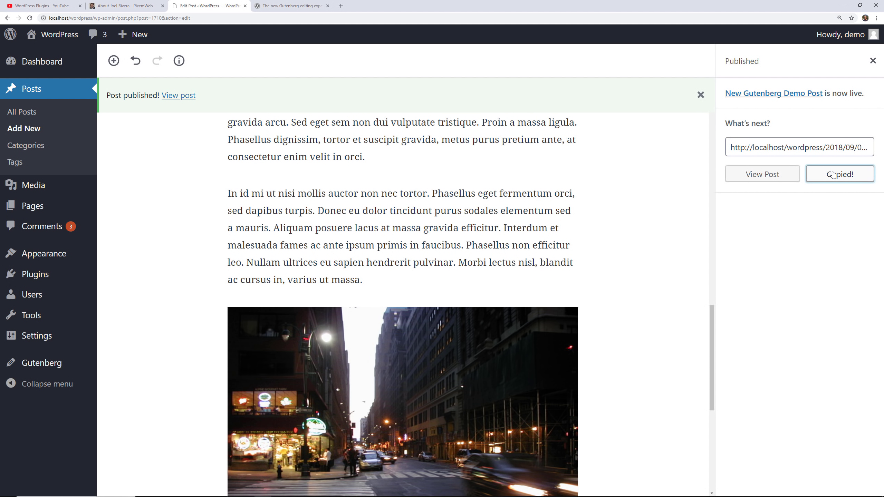
pyautogui.click(773, 177)
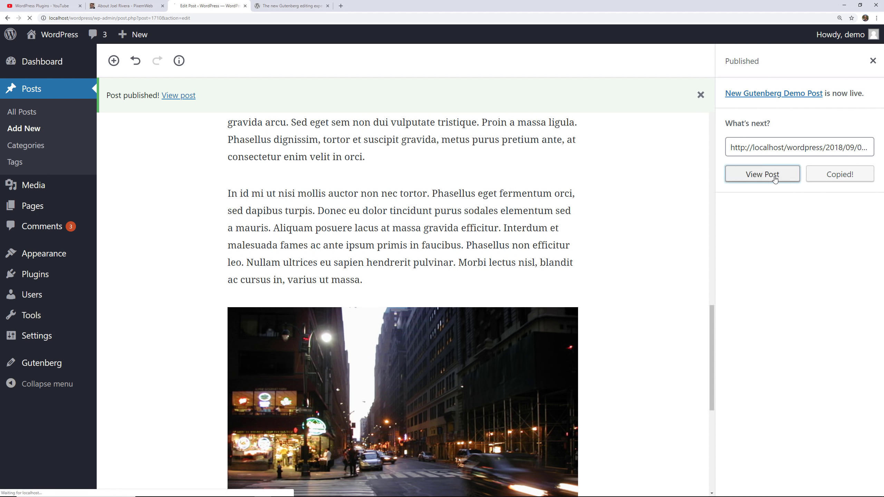
pyautogui.scroll(-3, 288, 121)
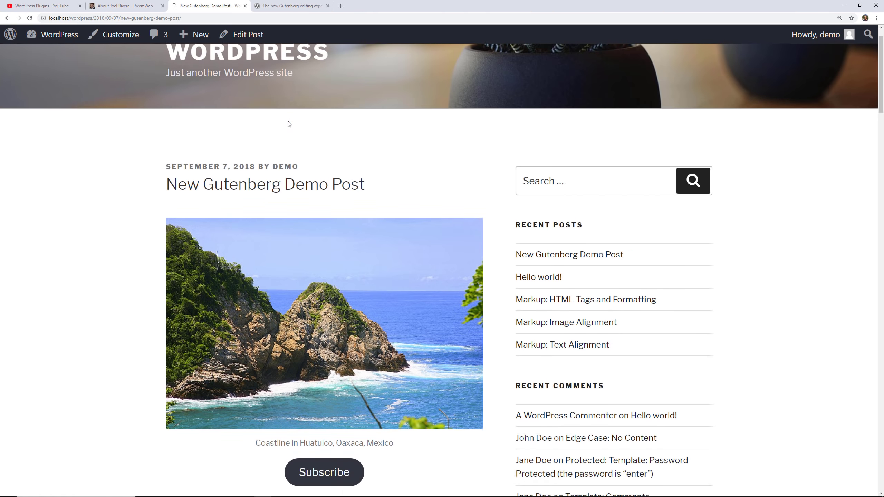
pyautogui.scroll(-15, 289, 121)
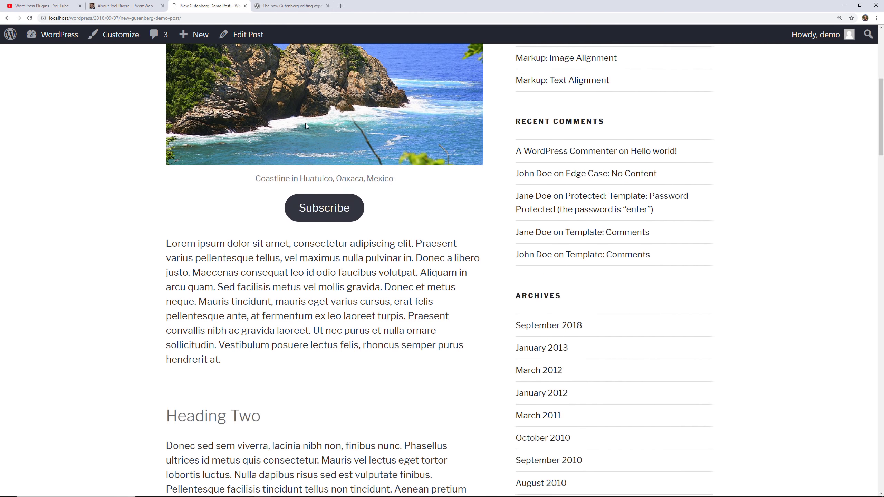
pyautogui.scroll(20, 321, 119)
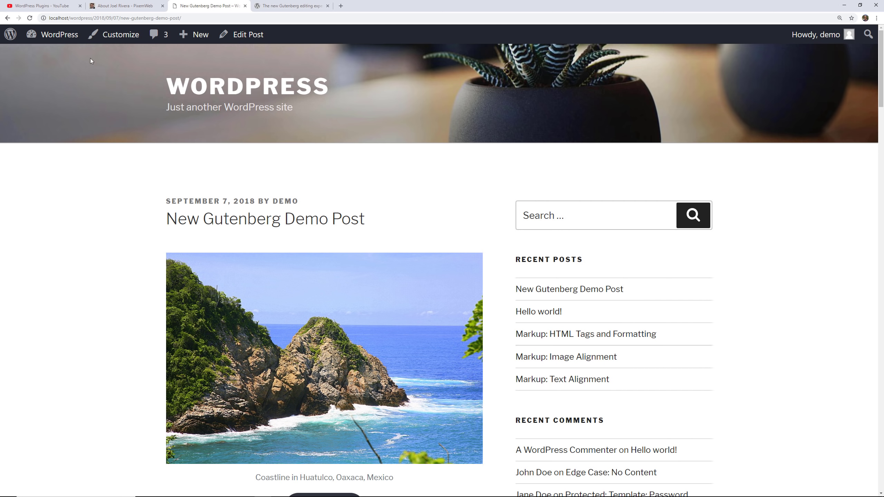
# Return to the site dashboard and open the Classic Editor plugin page in a separate browser tab to read its description and modes.
pyautogui.moveTo(59, 35)
pyautogui.click(60, 58)
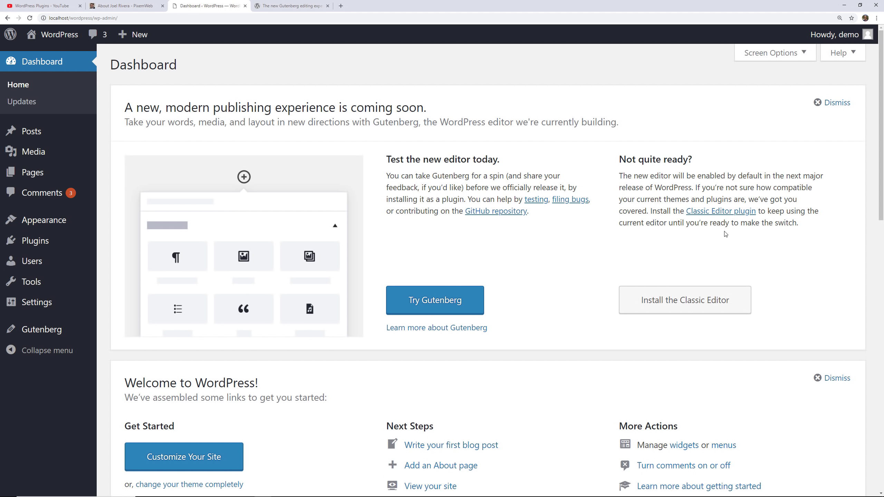
pyautogui.rightClick(718, 211)
pyautogui.click(738, 219)
pyautogui.click(273, 7)
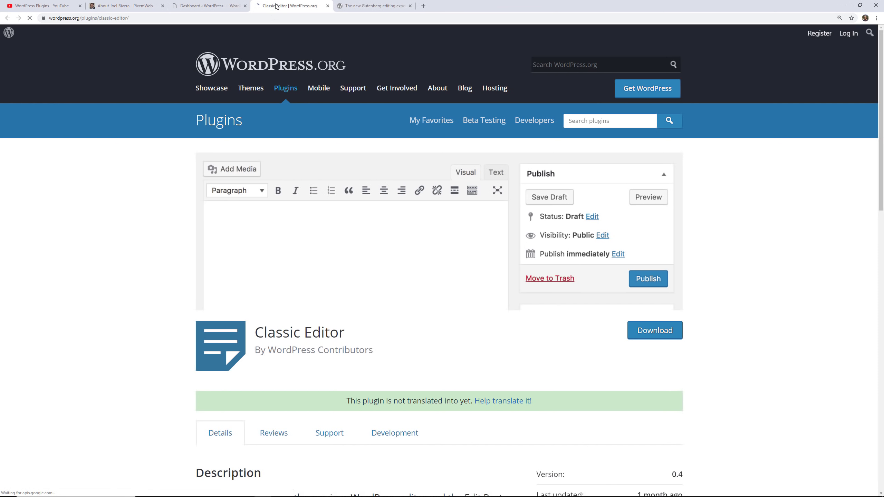
pyautogui.scroll(-6, 153, 195)
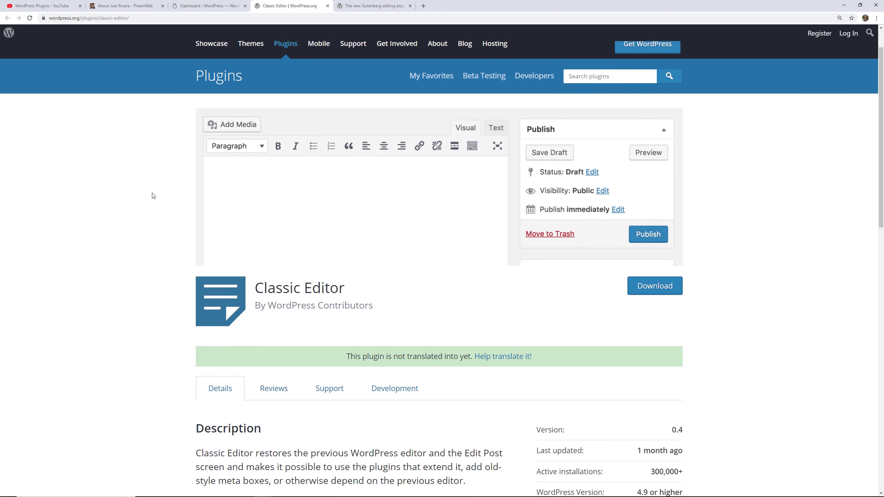
pyautogui.scroll(-5, 153, 196)
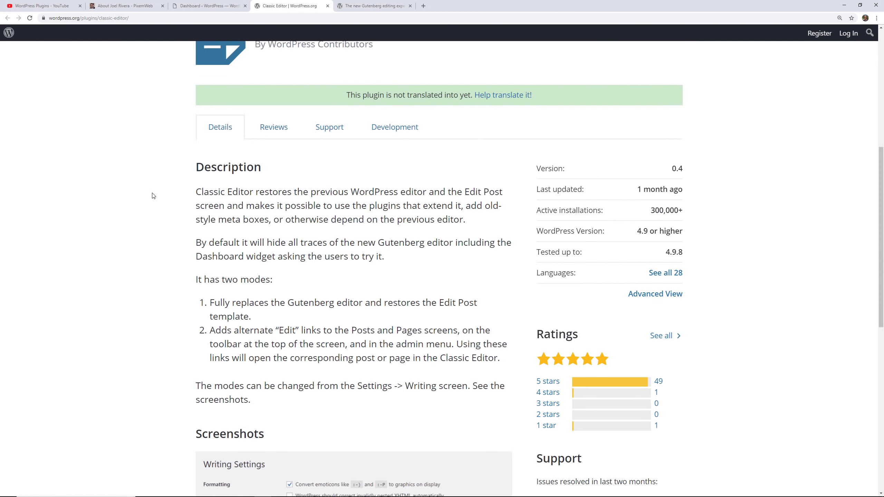
pyautogui.scroll(-4, 153, 195)
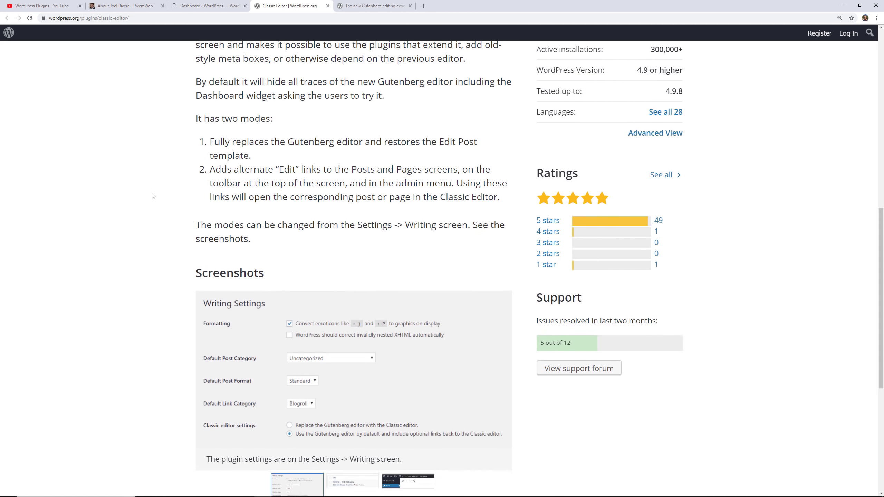
pyautogui.scroll(8, 153, 196)
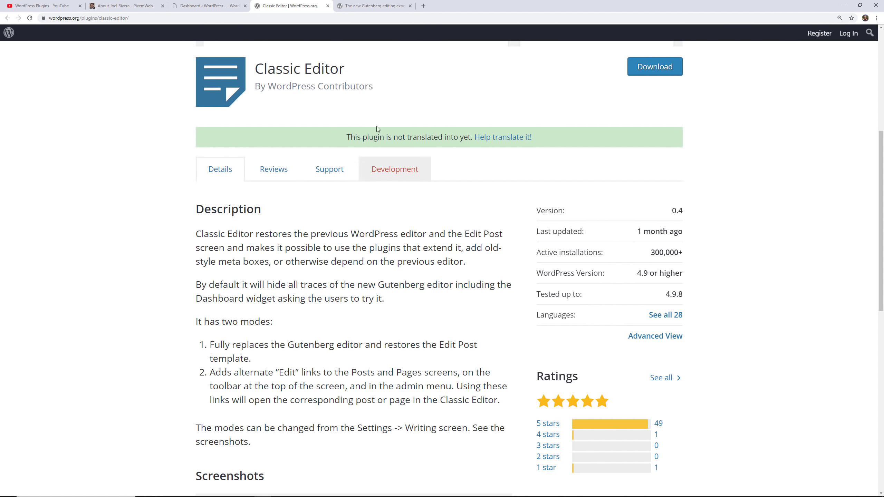
# Install and activate the Classic Editor plugin from the WordPress dashboard.
pyautogui.click(206, 7)
pyautogui.click(700, 298)
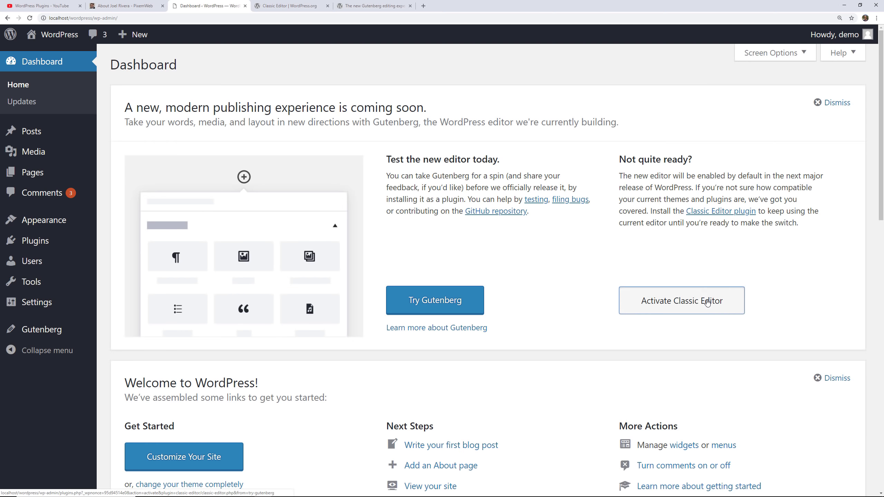
pyautogui.click(707, 302)
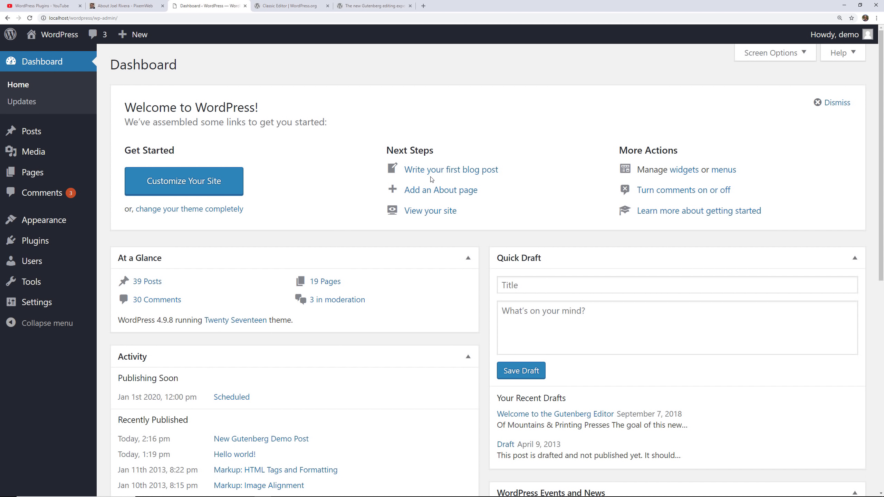
# Open New Gutenberg Demo Post for editing in the Classic Editor and examine its content in visual and text modes.
pyautogui.moveTo(32, 139)
pyautogui.click(120, 134)
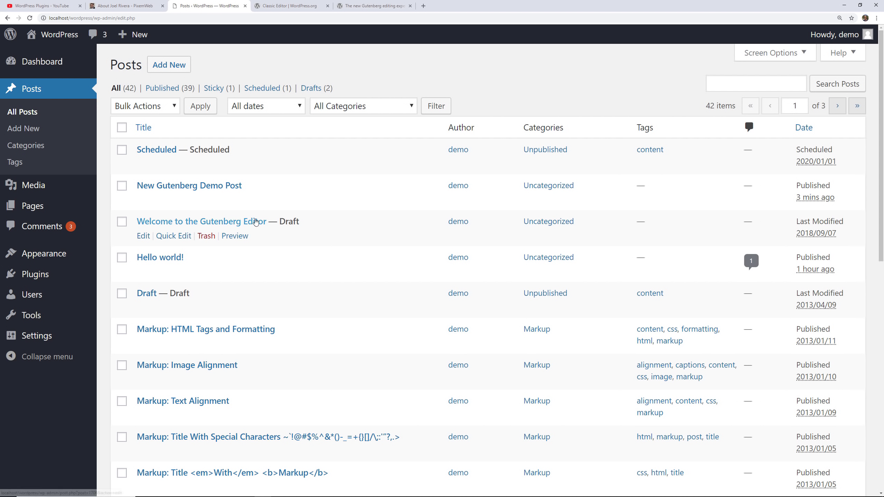
pyautogui.click(143, 200)
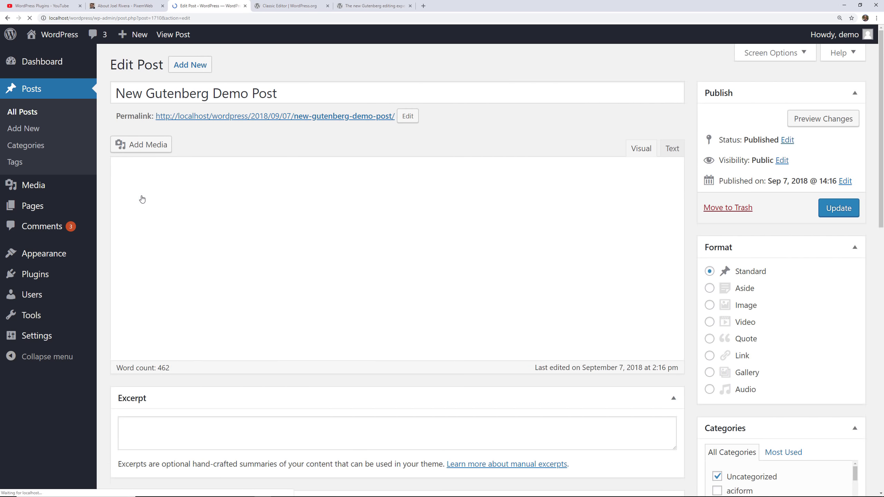
pyautogui.scroll(-2, 548, 296)
pyautogui.scroll(-10, 548, 296)
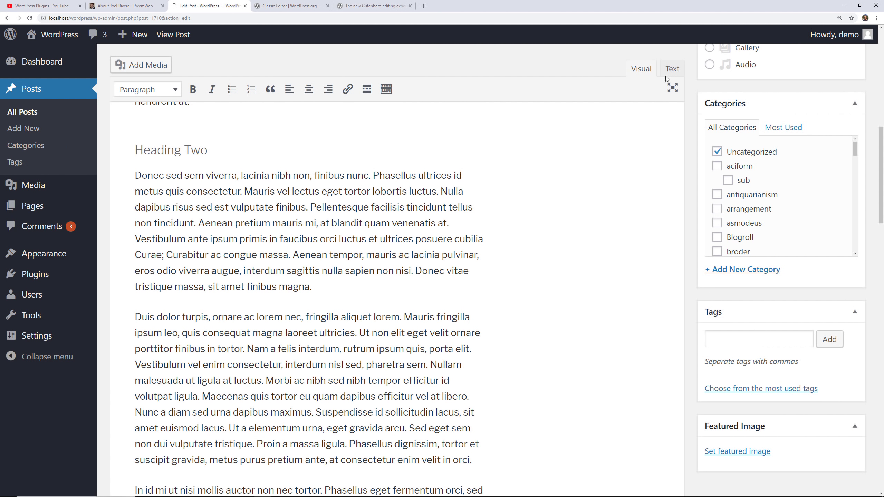
pyautogui.click(672, 69)
pyautogui.scroll(1, 382, 301)
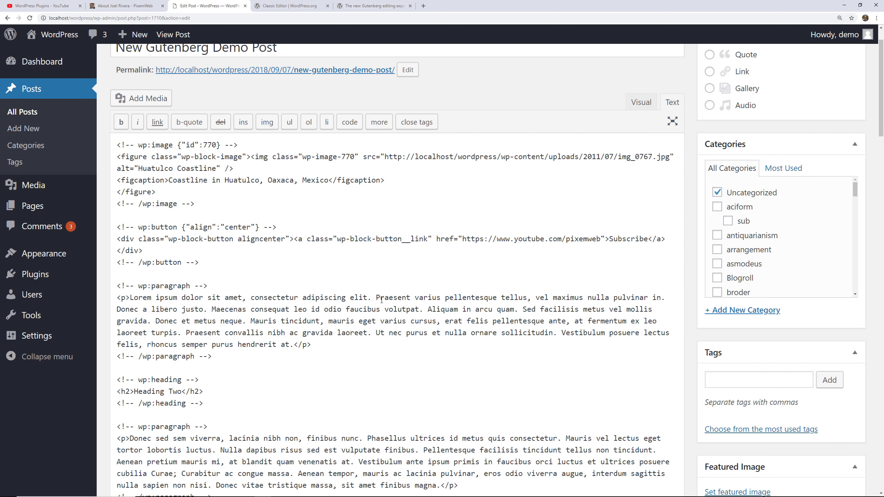
# View the demo post on the live site and examine how its caption, Subscribe button and paragraphs are displayed.
pyautogui.click(173, 35)
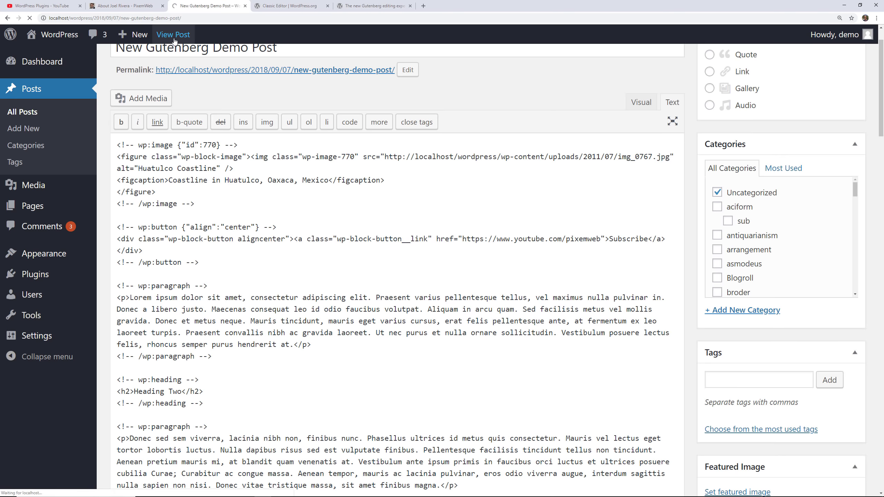
pyautogui.scroll(-5, 205, 178)
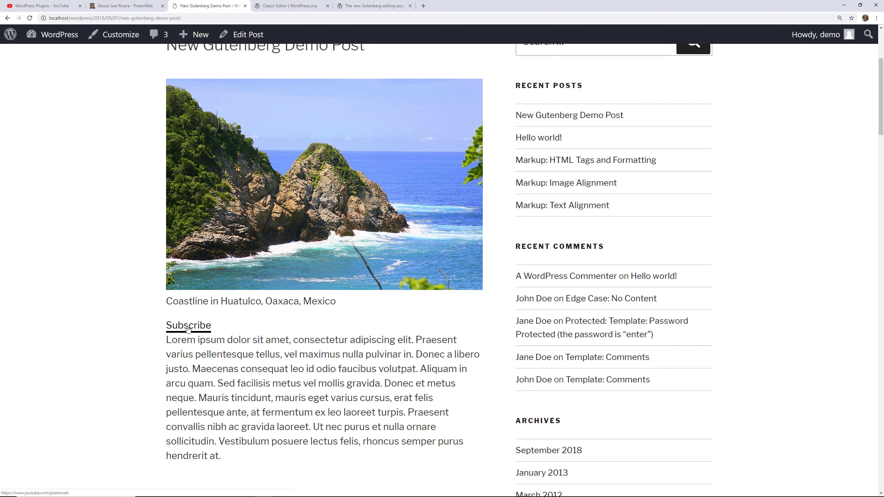
pyautogui.scroll(-10, 320, 327)
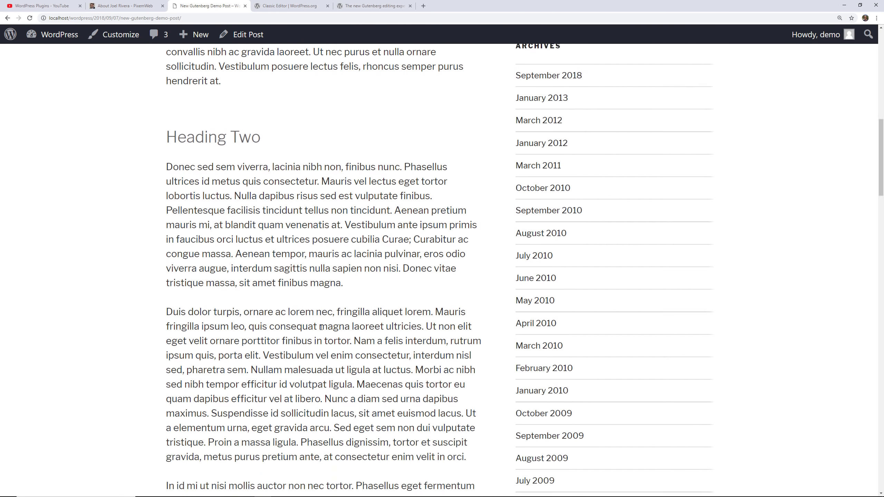
pyautogui.scroll(-5, 321, 327)
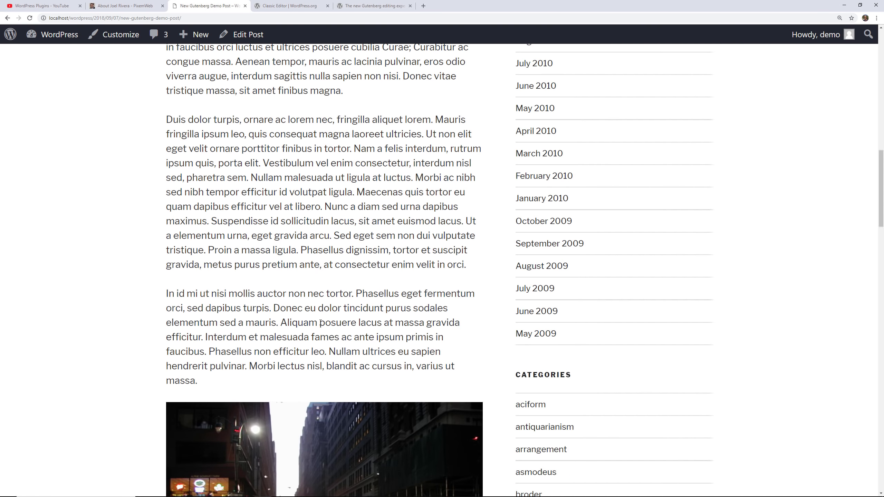
pyautogui.scroll(-2, 320, 323)
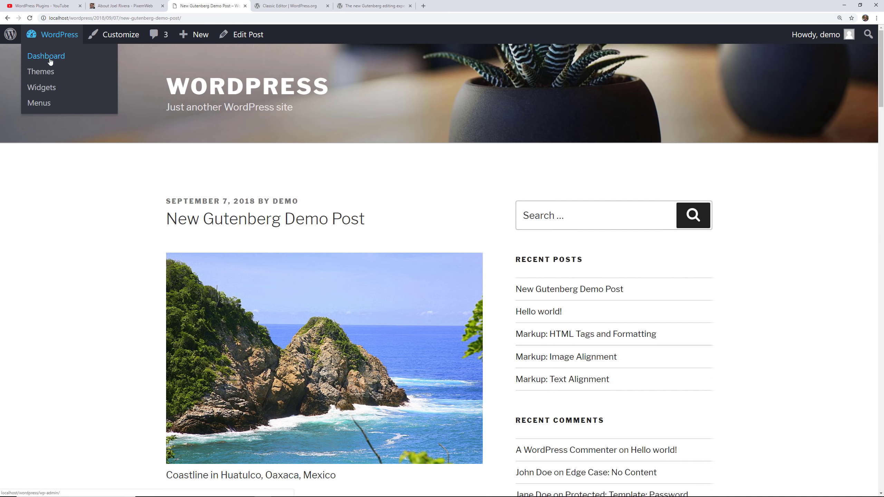
# Set the Classic Editor plugin to use Gutenberg by default with optional links back to the Classic editor, and save the settings.
pyautogui.click(45, 56)
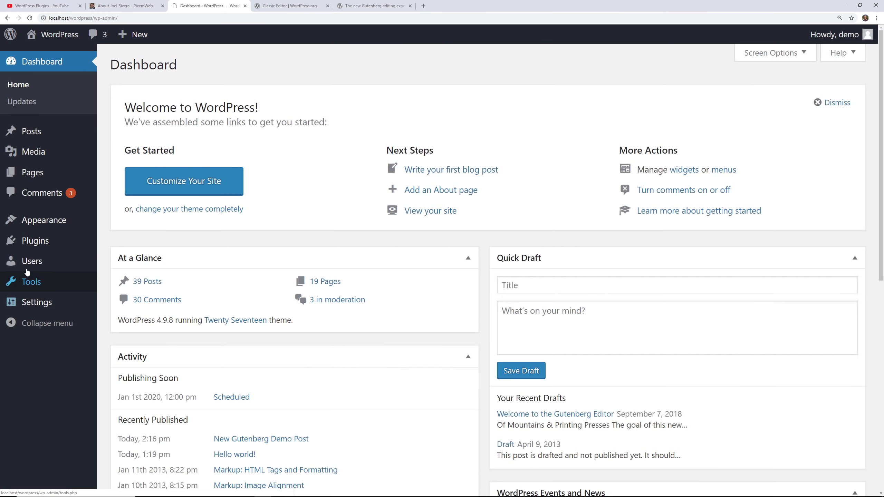
pyautogui.moveTo(36, 314)
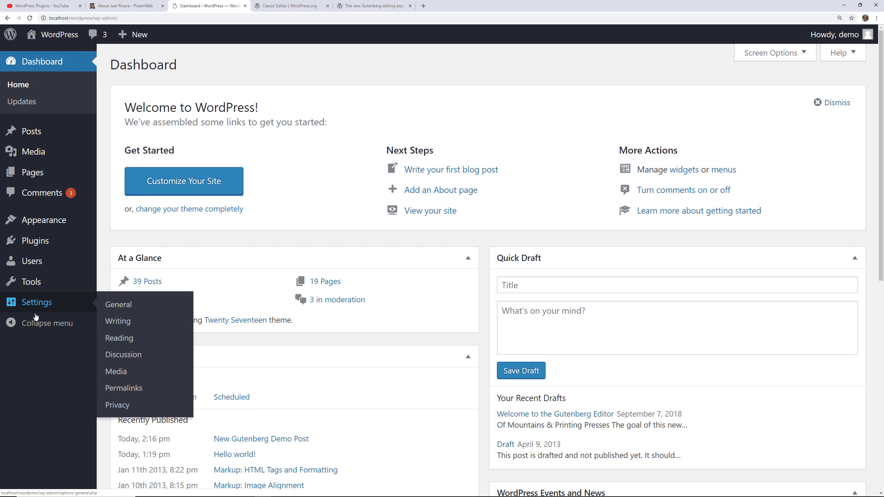
pyautogui.click(43, 244)
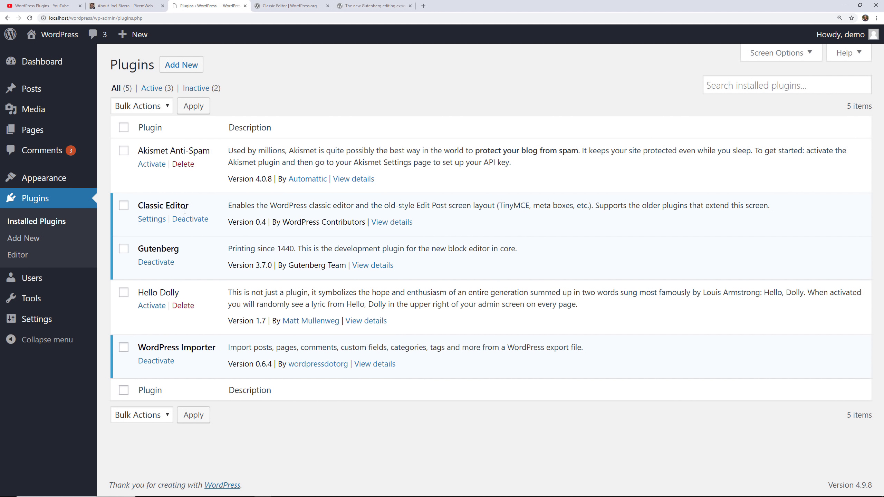
pyautogui.click(150, 219)
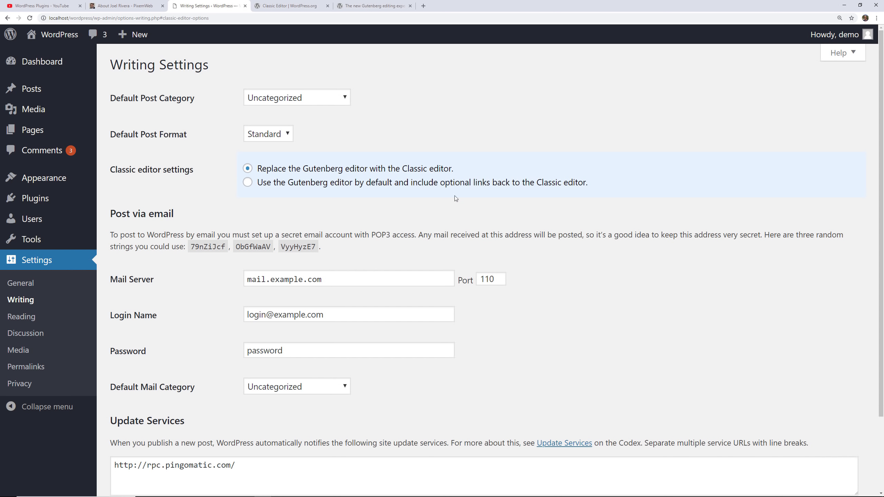
pyautogui.click(368, 184)
pyautogui.scroll(-3, 383, 168)
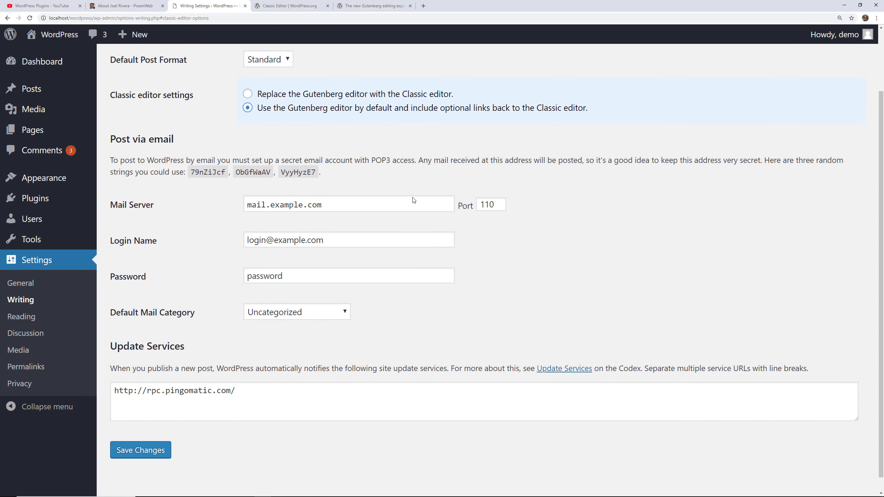
pyautogui.click(131, 437)
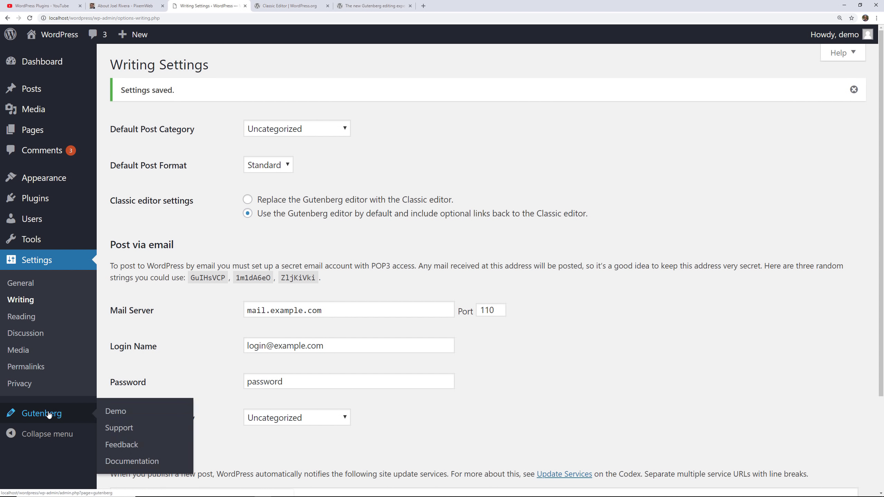
# Open the Gutenberg demo post, view the plugin's support forum on WordPress.org, and return to the demo post.
pyautogui.click(49, 414)
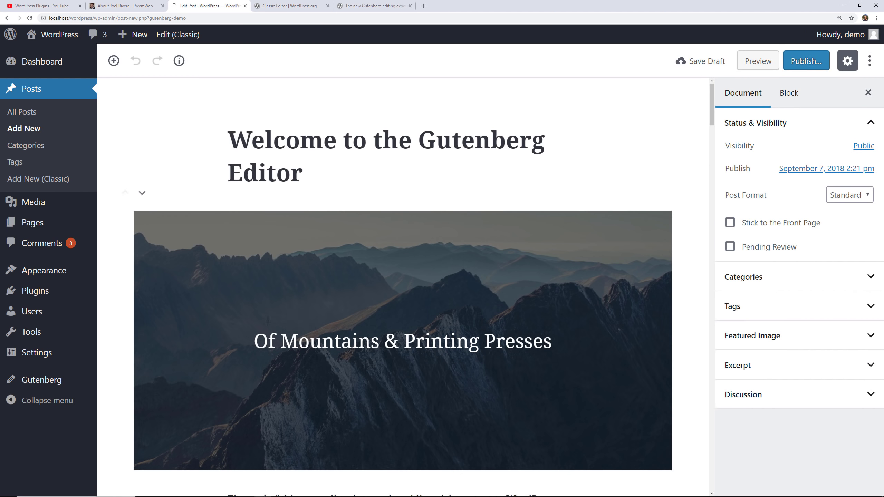
pyautogui.moveTo(65, 384)
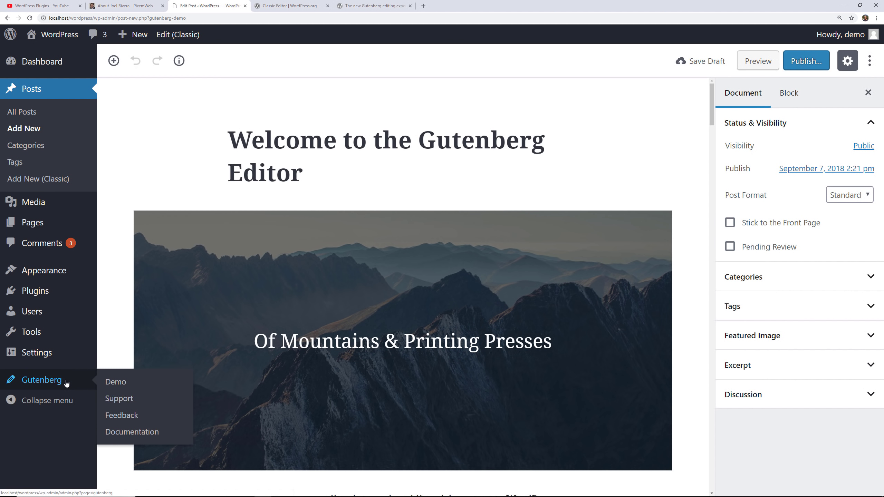
pyautogui.click(120, 399)
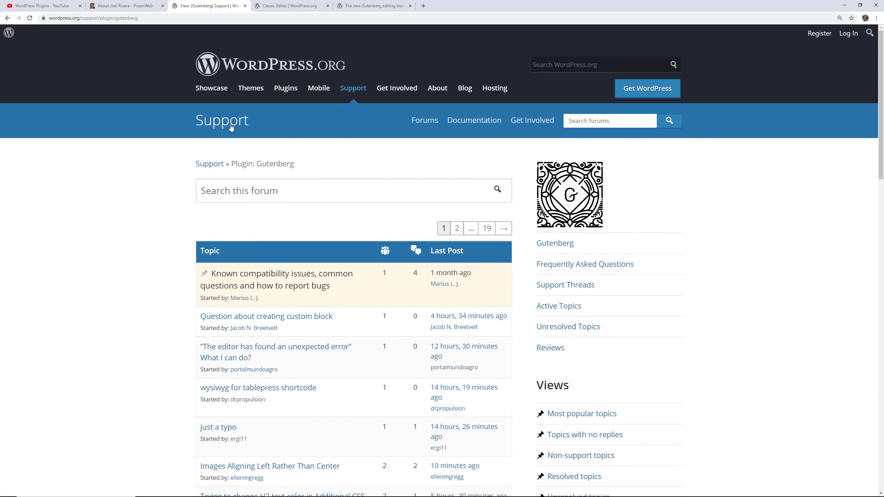
pyautogui.scroll(-2, 235, 270)
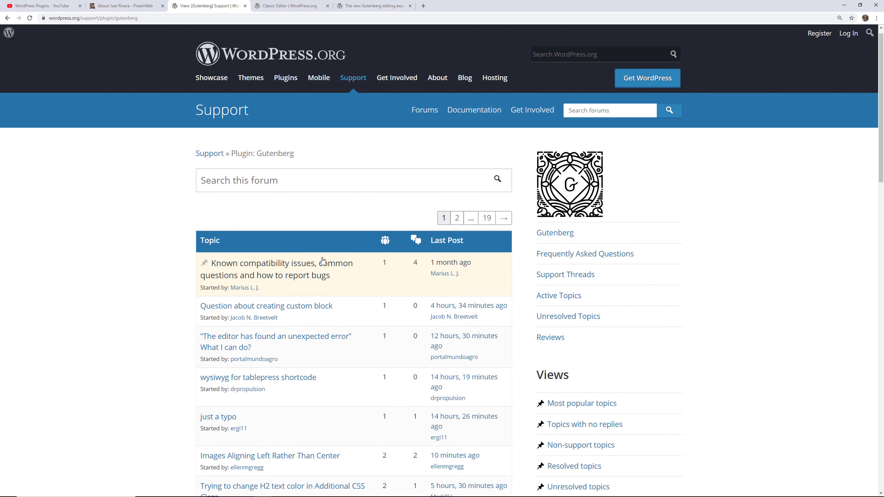
pyautogui.click(7, 18)
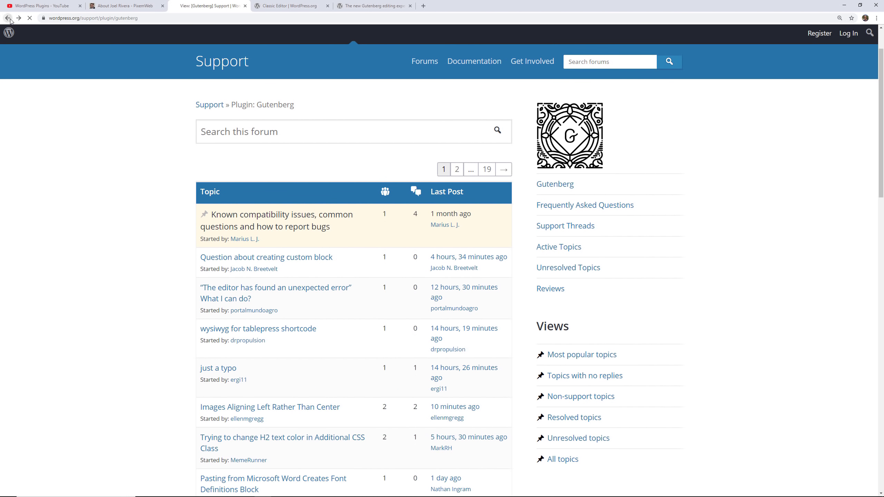
# Open the Gutenberg Support link in a new tab, view the forum, and return to the demo post.
pyautogui.moveTo(61, 385)
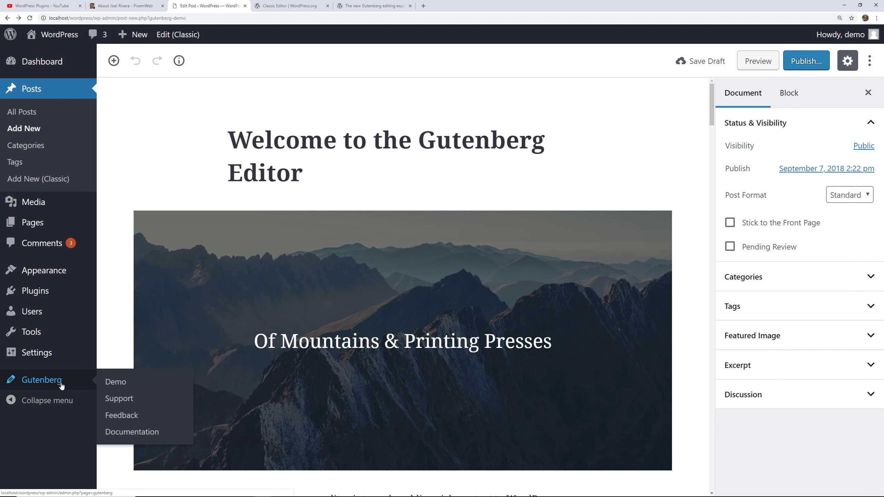
pyautogui.rightClick(128, 400)
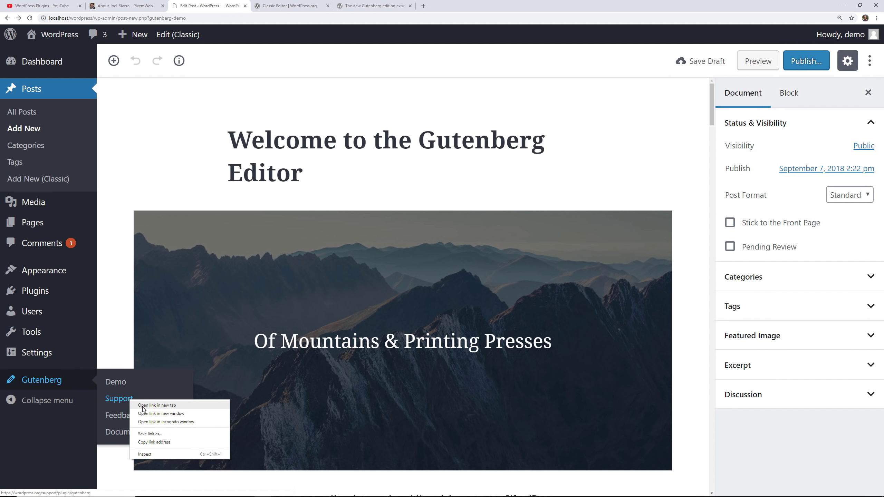
pyautogui.click(145, 408)
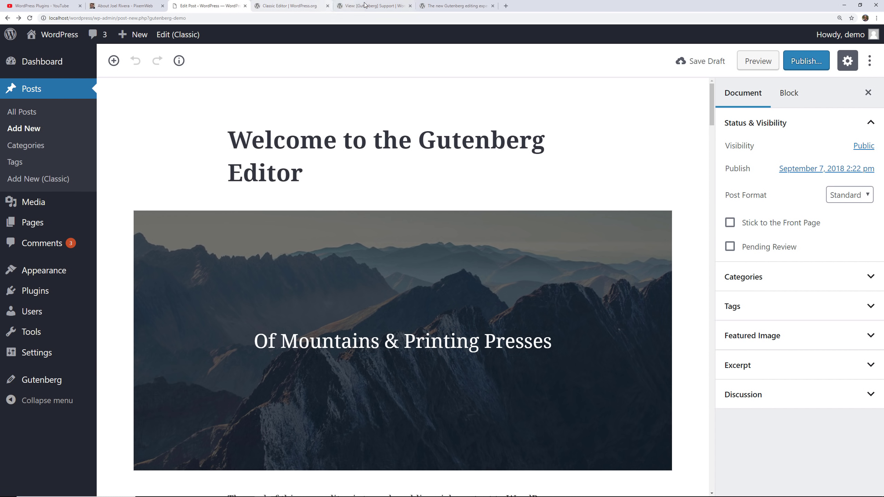
pyautogui.click(355, 6)
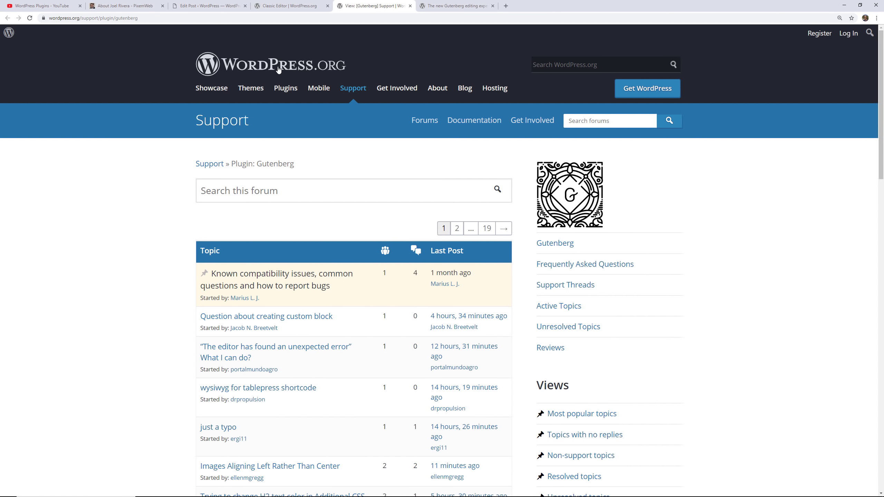
pyautogui.click(209, 5)
# Open the Gutenberg Feedback link in a new tab, view the survey, and return to the demo post.
pyautogui.rightClick(121, 415)
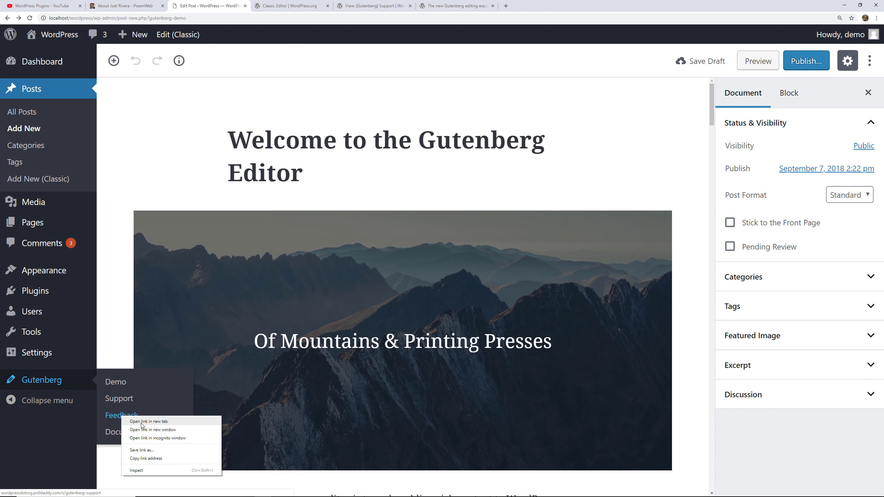
pyautogui.click(146, 423)
pyautogui.click(452, 6)
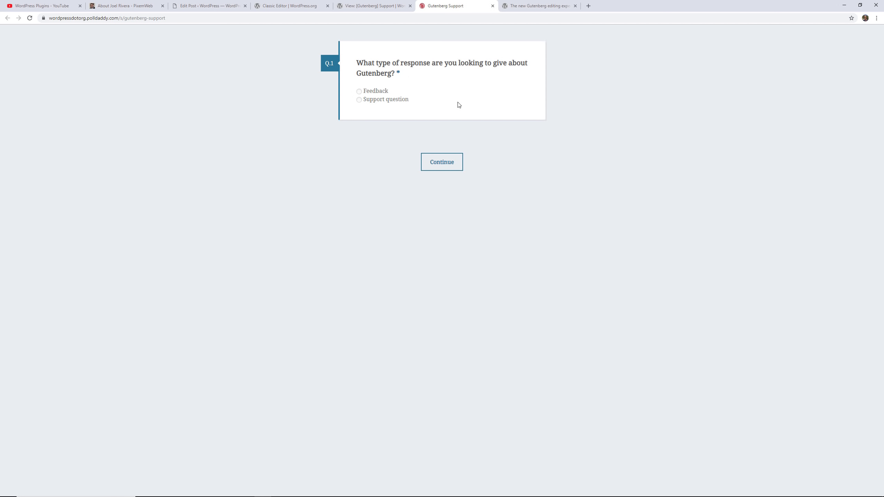
pyautogui.click(195, 6)
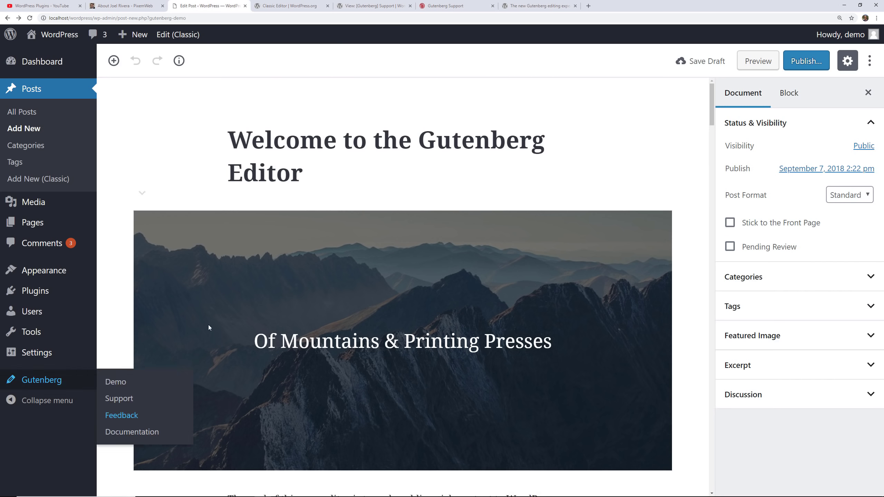
# Open the Gutenberg Documentation link in a new tab, view the handbook's chapters, and return to the demo post.
pyautogui.rightClick(132, 433)
pyautogui.click(144, 437)
pyautogui.click(533, 7)
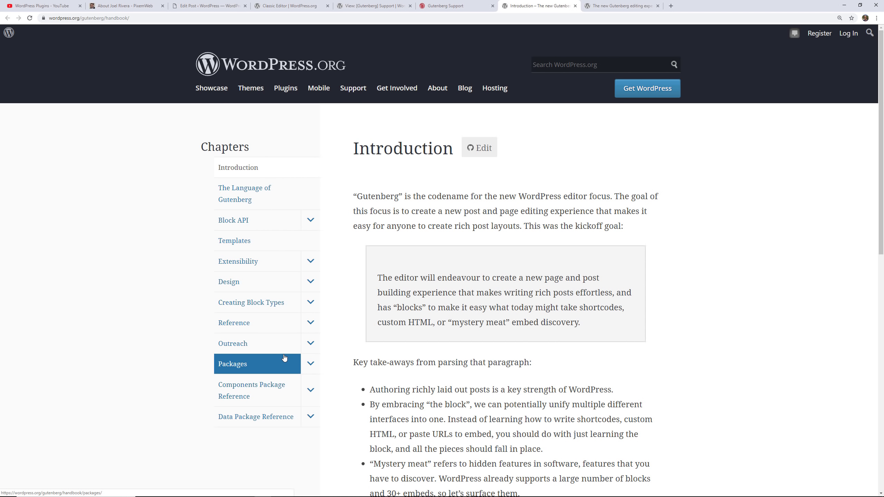
pyautogui.click(201, 6)
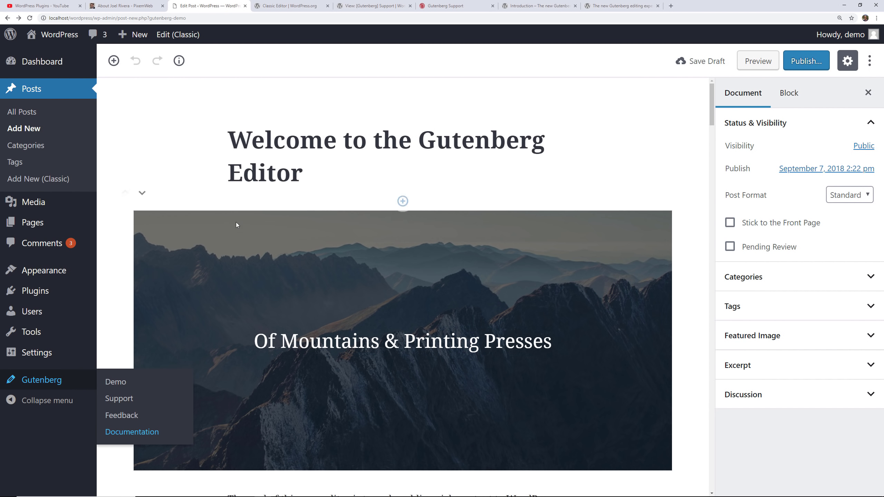
# Deactivate the Gutenberg and Classic Editor plugins among the installed plugins.
pyautogui.moveTo(55, 293)
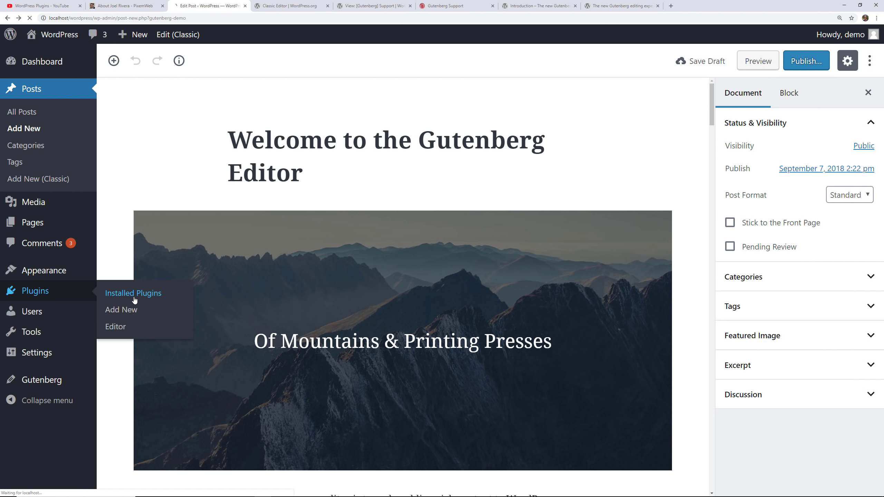
pyautogui.click(133, 293)
pyautogui.click(156, 263)
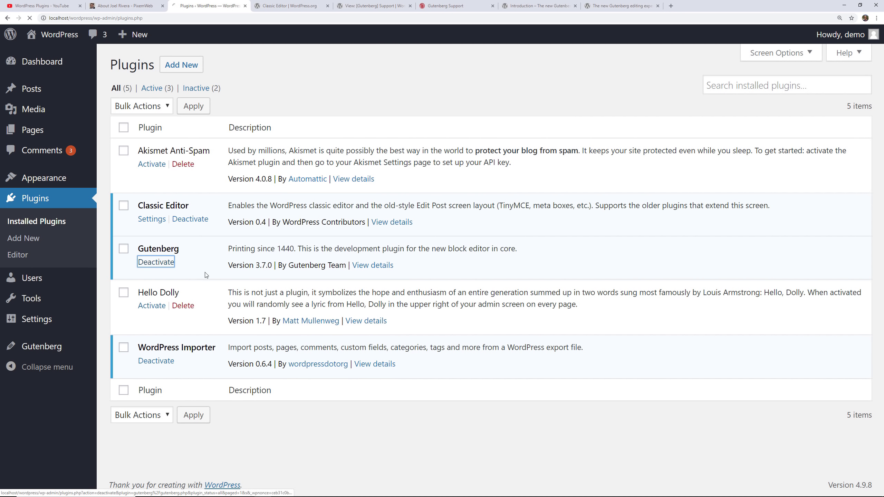
pyautogui.click(194, 260)
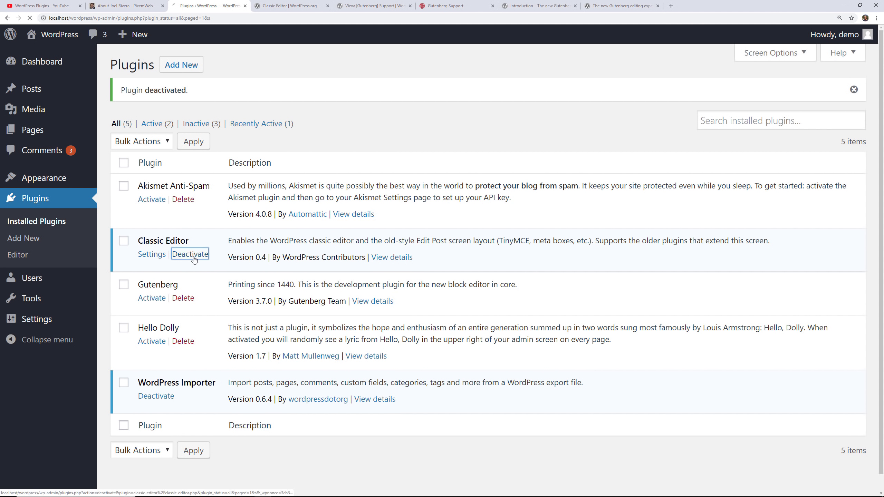
# Open New Gutenberg Demo Post from the posts list for editing and examine its content with both editor plugins deactivated.
pyautogui.click(56, 94)
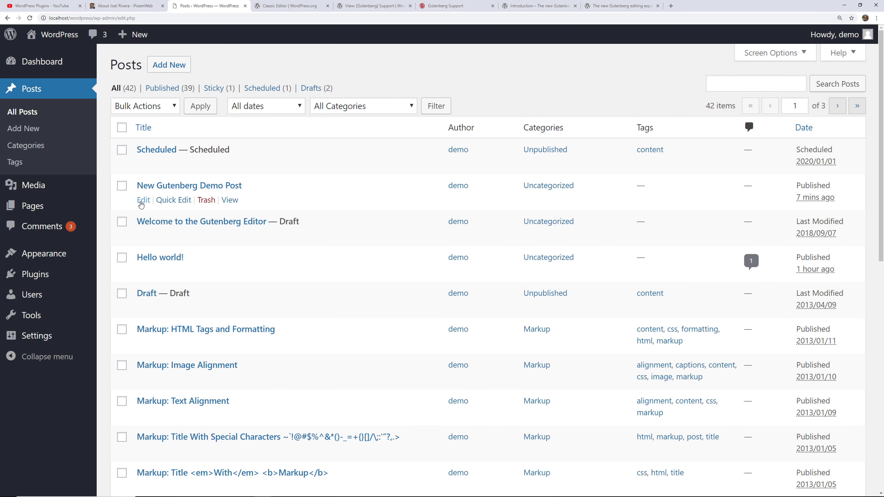
pyautogui.click(143, 199)
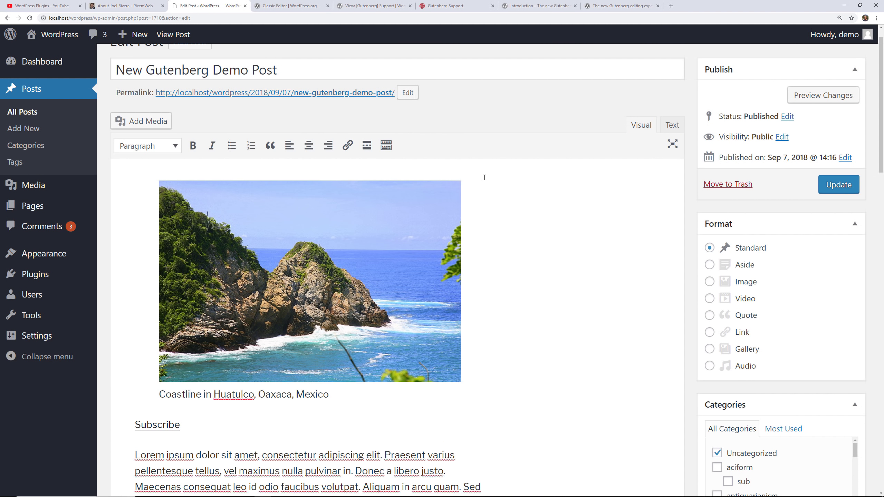
pyautogui.scroll(1, 484, 183)
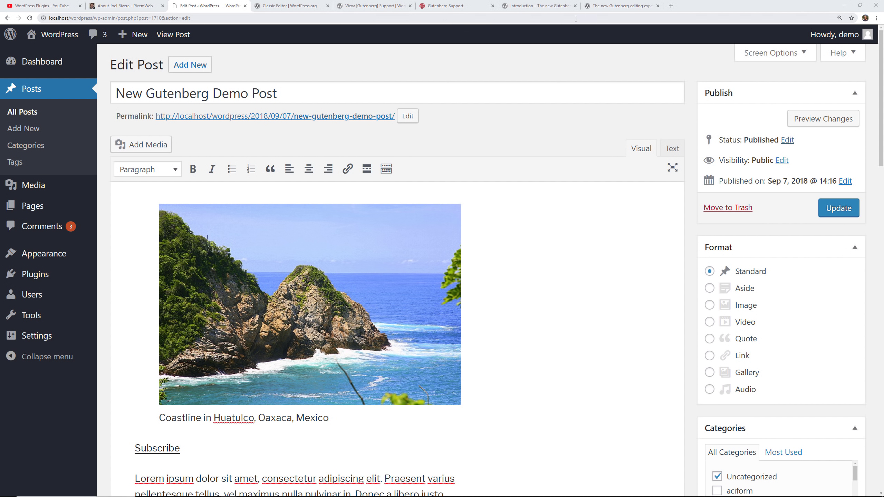
# Close the browser tabs holding the Classic Editor plugin page, the Gutenberg support forum and the feedback survey.
pyautogui.click(274, 6)
pyautogui.click(327, 5)
pyautogui.click(327, 5)
pyautogui.click(327, 6)
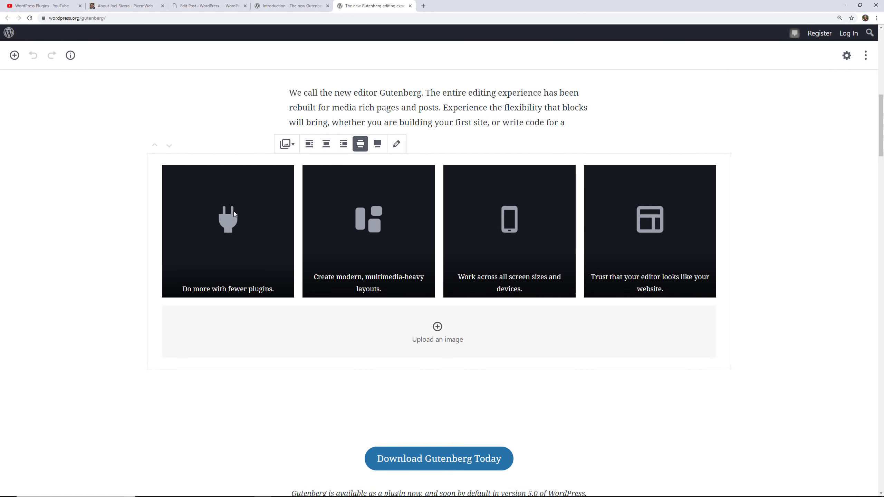
# In the live editor on wordpress.org/gutenberg, insert an empty image block below the "Say Hello to the New Editor" heading.
pyautogui.scroll(12, 233, 212)
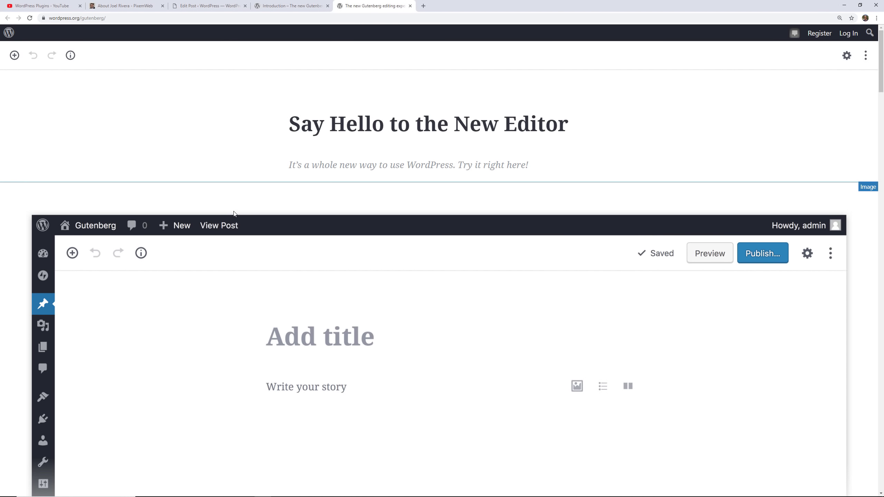
pyautogui.click(570, 117)
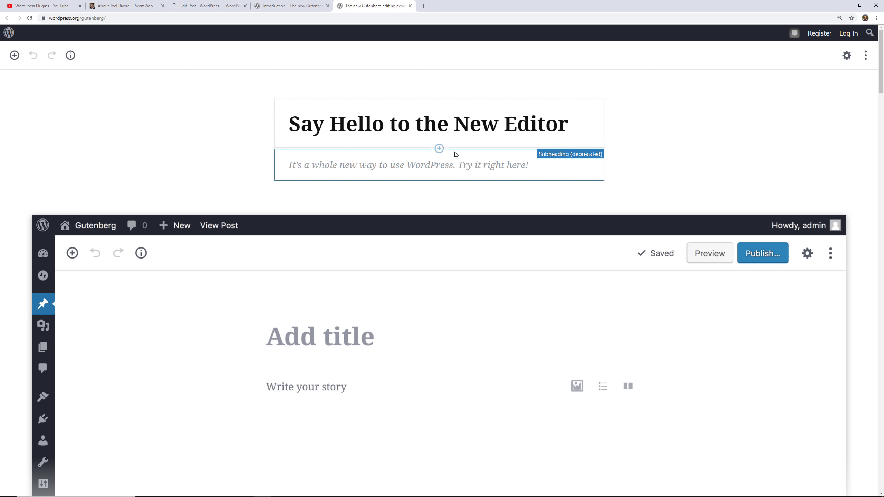
pyautogui.click(440, 149)
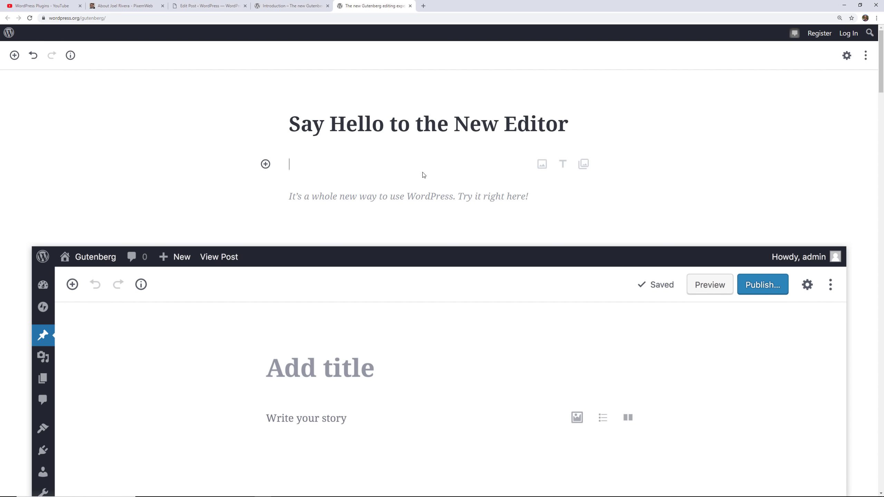
pyautogui.click(541, 166)
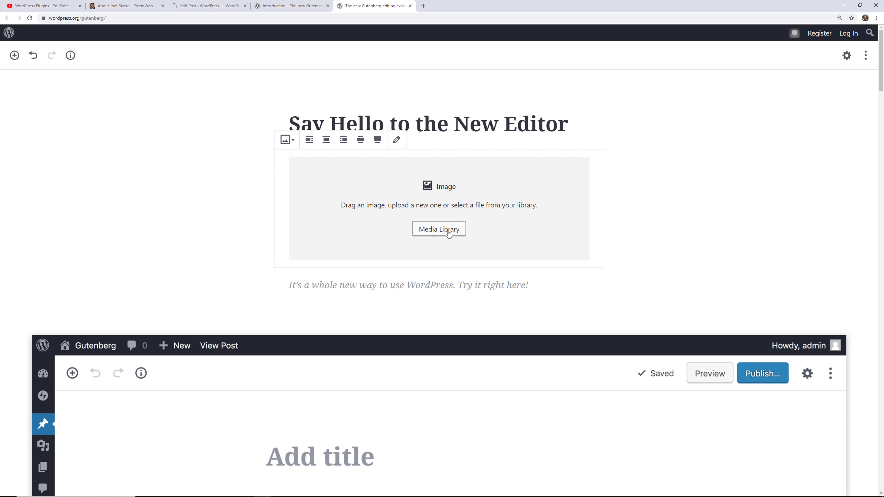
# Switch the "We call the new editor Gutenberg" paragraph block to HTML editing and move it down one position.
pyautogui.scroll(-2, 555, 225)
pyautogui.scroll(-3, 555, 226)
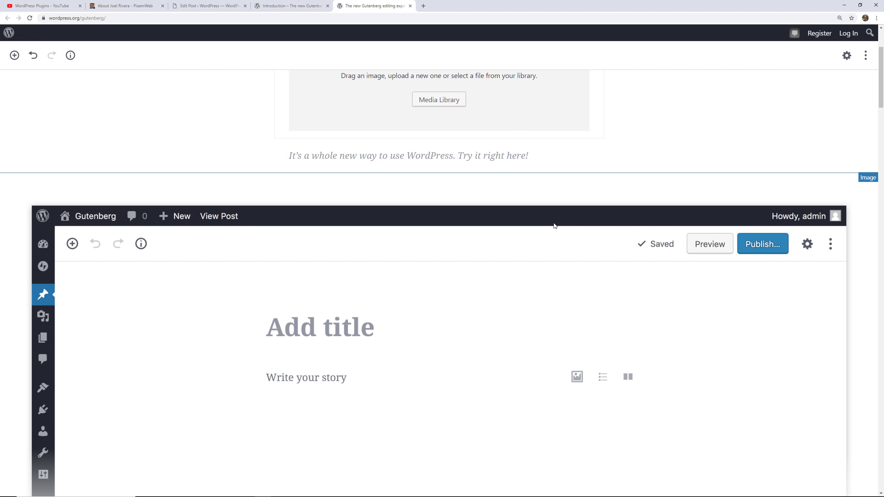
pyautogui.scroll(-4, 554, 225)
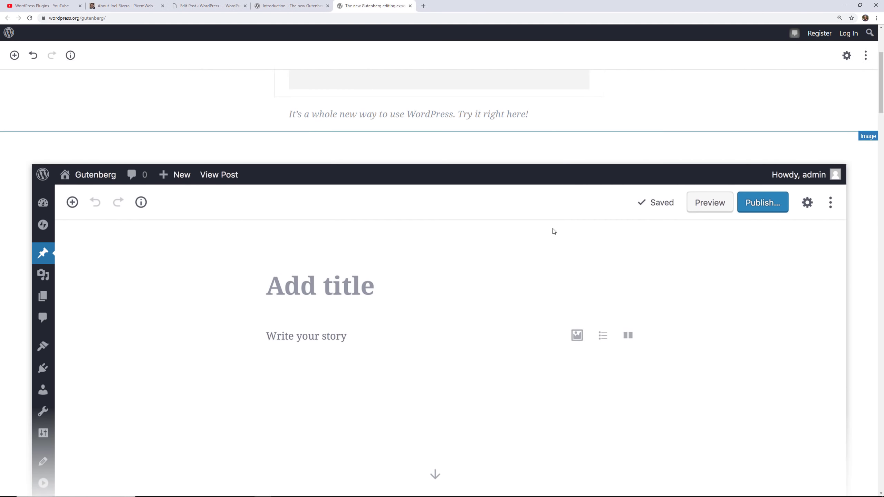
pyautogui.scroll(-1, 539, 239)
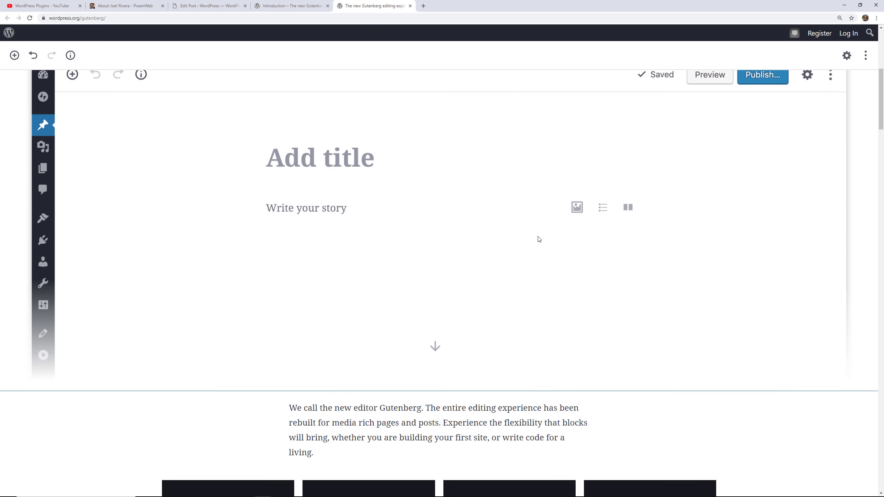
pyautogui.scroll(-4, 539, 239)
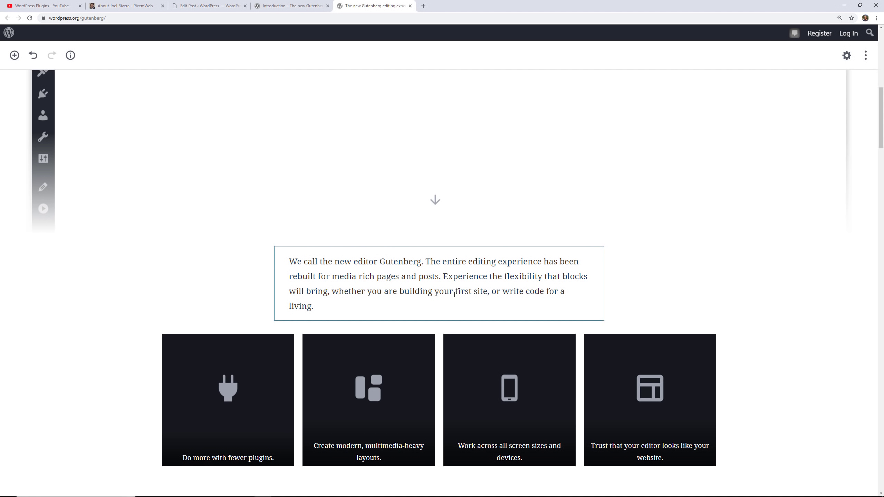
pyautogui.click(612, 251)
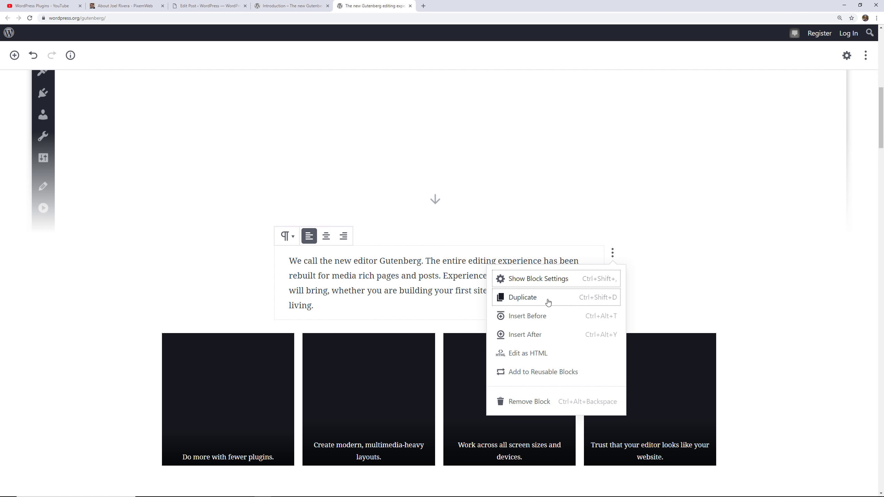
pyautogui.click(528, 354)
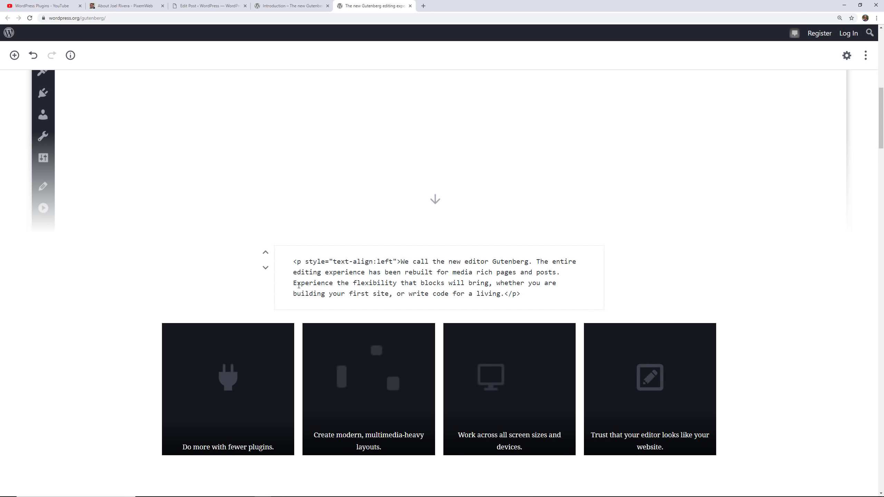
pyautogui.click(265, 267)
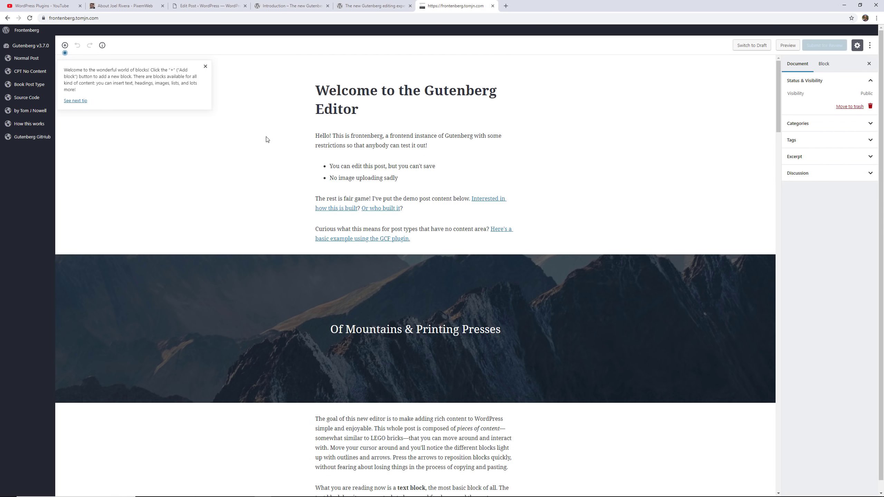
# Enlarge the Frontenberg demo page at frontenberg.tomjn.com and examine its introduction and sample blocks.
pyautogui.hotkey('ctrl', '+')
pyautogui.hotkey('ctrl', '+')
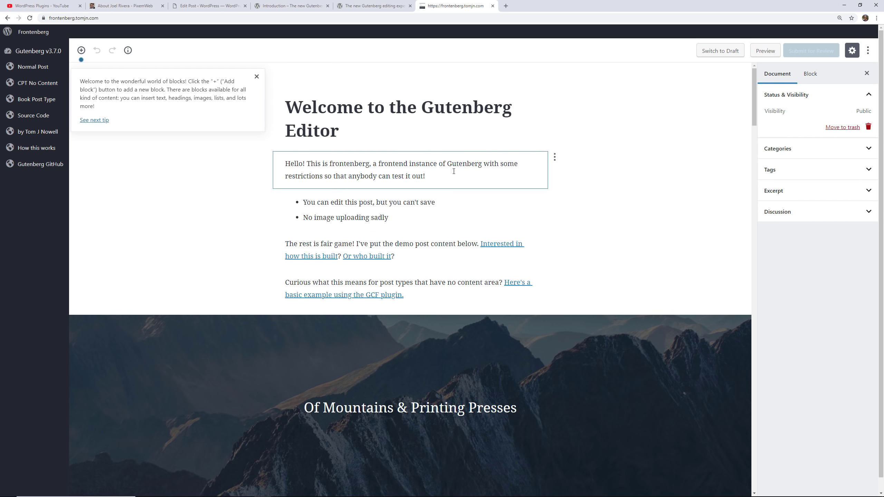
pyautogui.scroll(-3, 439, 202)
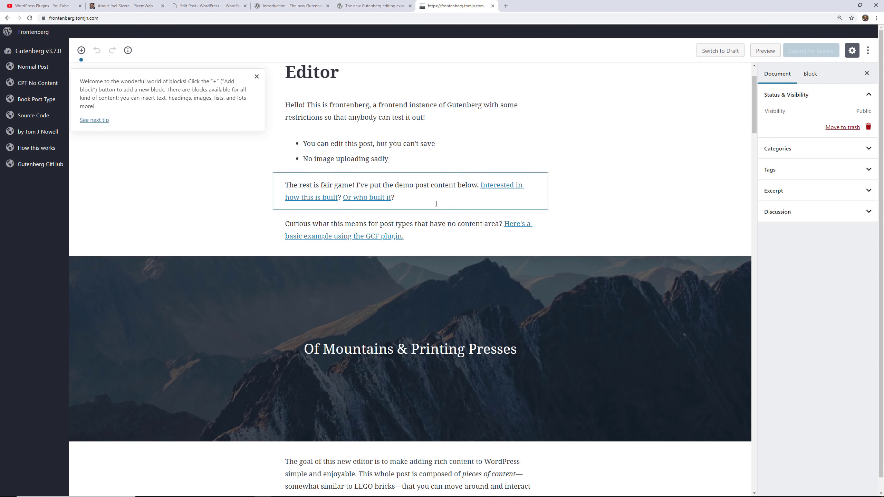
pyautogui.scroll(-8, 436, 203)
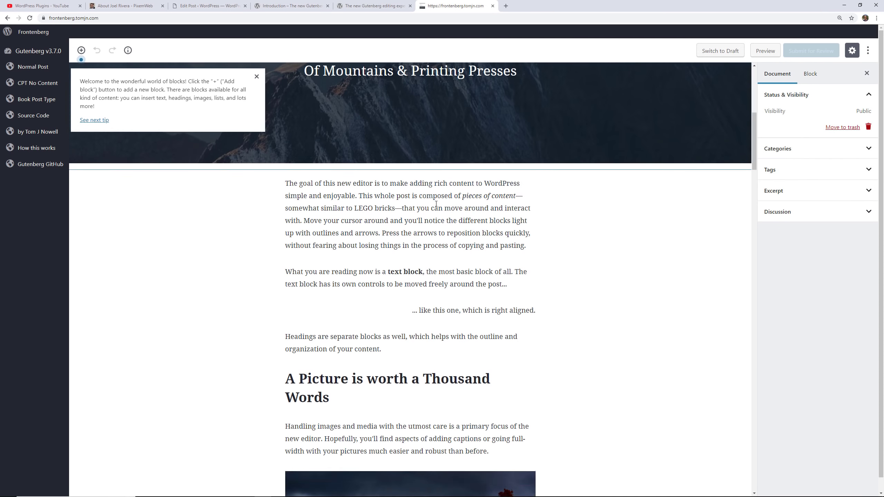
# Look over the Frontenberg demo's picture section and inspect the editor's writing, editor and tools options.
pyautogui.scroll(-3, 435, 202)
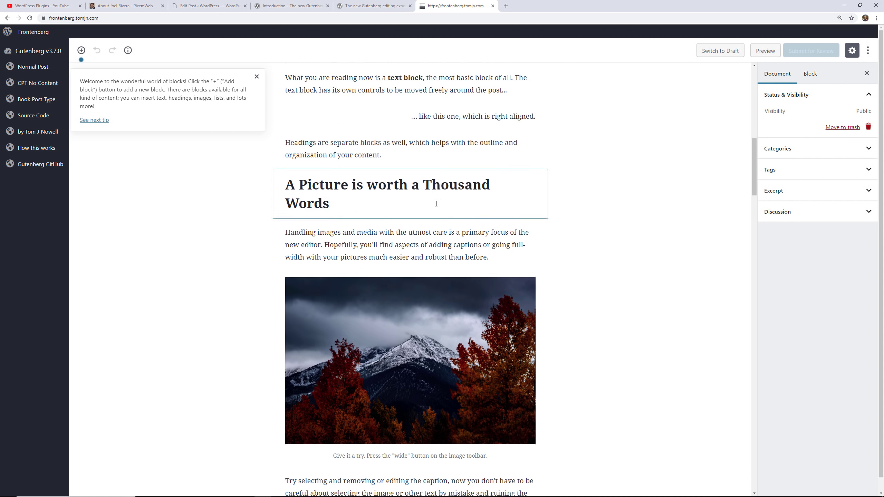
pyautogui.click(851, 51)
pyautogui.click(852, 51)
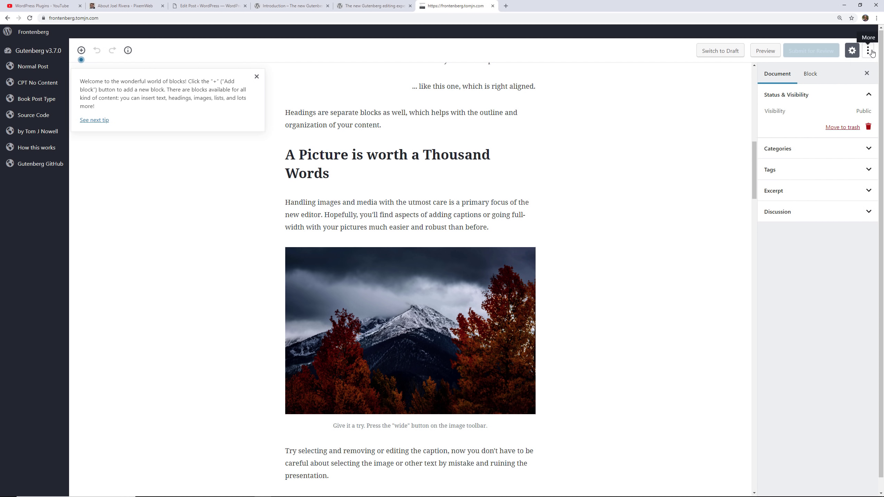
pyautogui.click(869, 51)
pyautogui.click(870, 51)
pyautogui.click(869, 51)
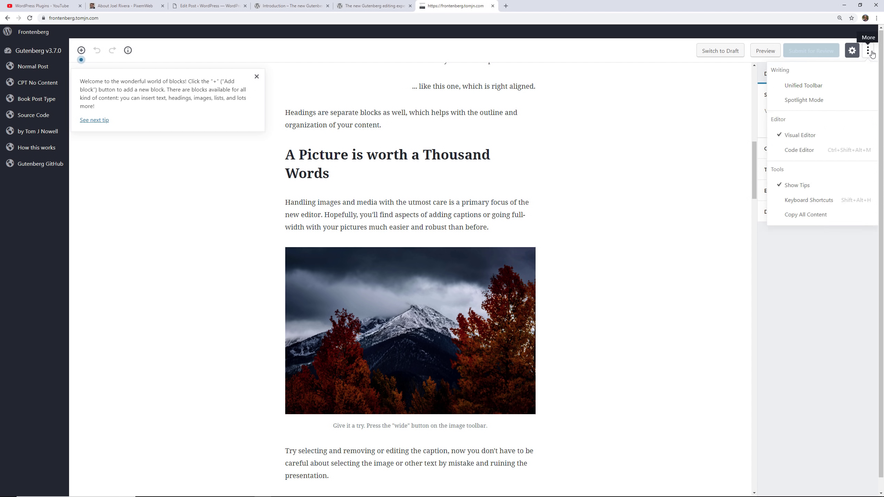
pyautogui.click(808, 170)
# Return to the live editor on wordpress.org/gutenberg and inspect its settings sidebar and additional editor options.
pyautogui.click(383, 5)
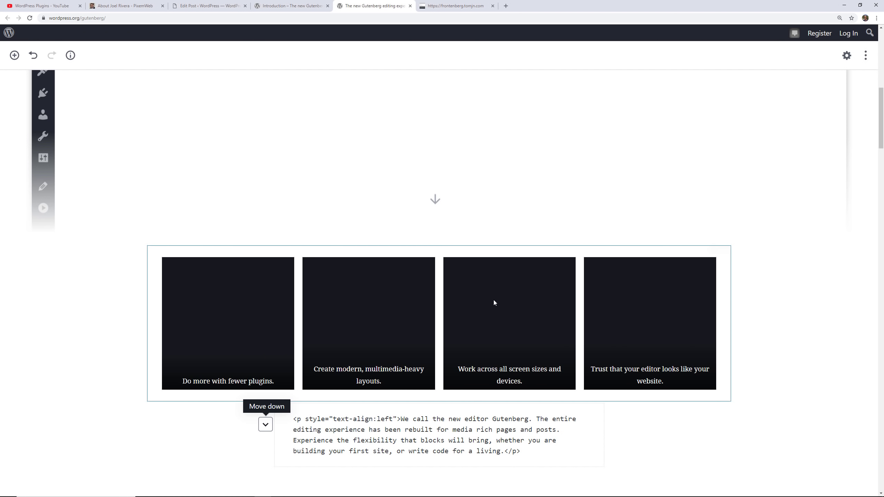
pyautogui.click(847, 55)
pyautogui.click(863, 57)
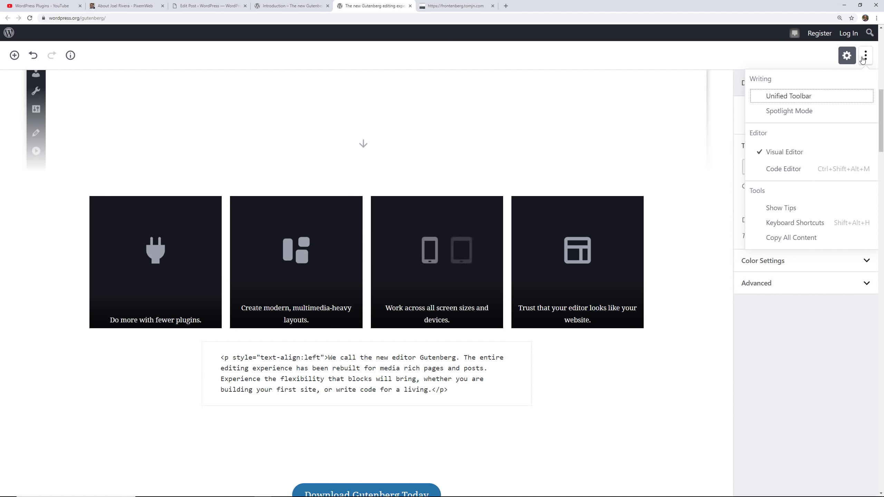
pyautogui.click(847, 55)
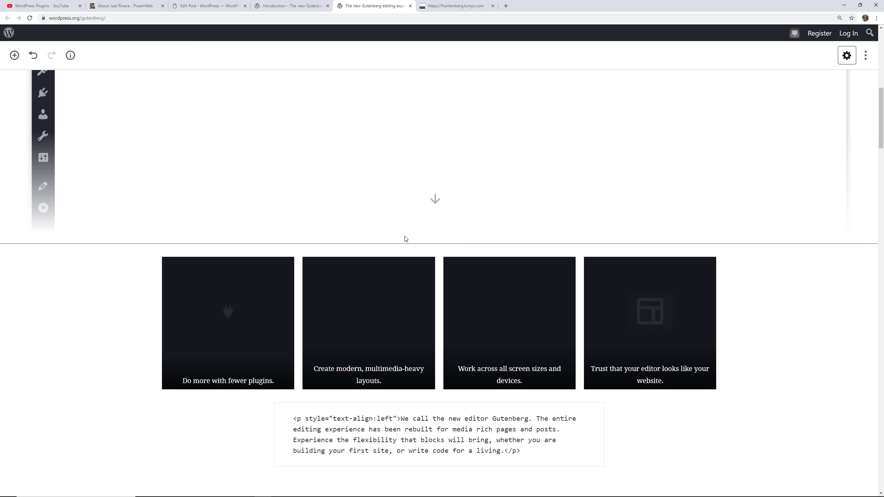
# Examine the wordpress.org/gutenberg page's "Meet your new best friends, Blocks" section, default block gallery and "Be your own builder" section.
pyautogui.scroll(-3, 406, 239)
pyautogui.scroll(-9, 405, 239)
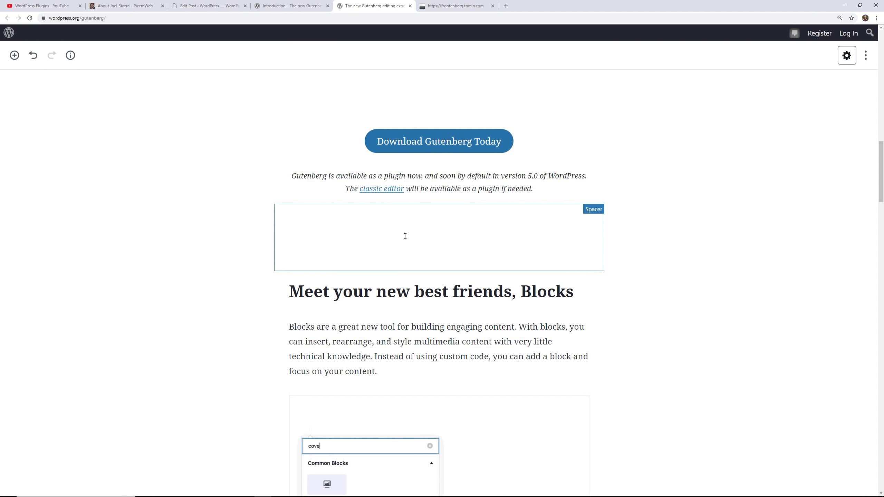
pyautogui.scroll(-7, 405, 237)
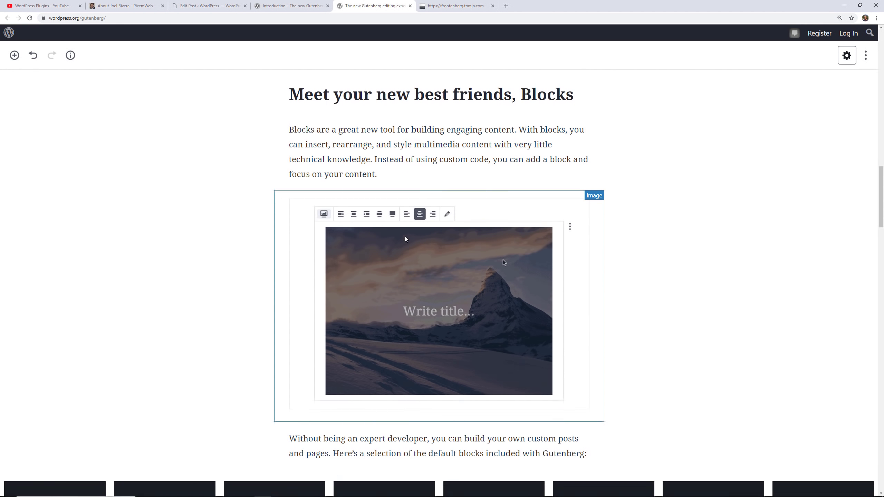
pyautogui.scroll(-5, 405, 237)
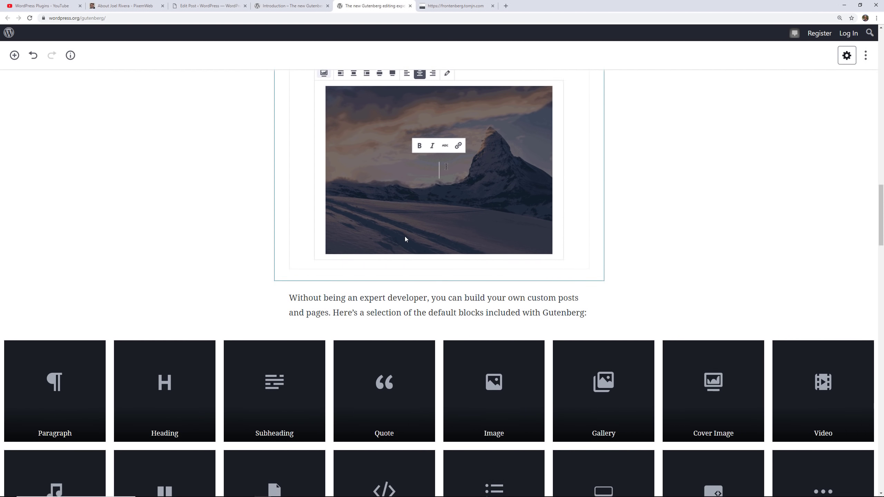
pyautogui.scroll(-5, 405, 237)
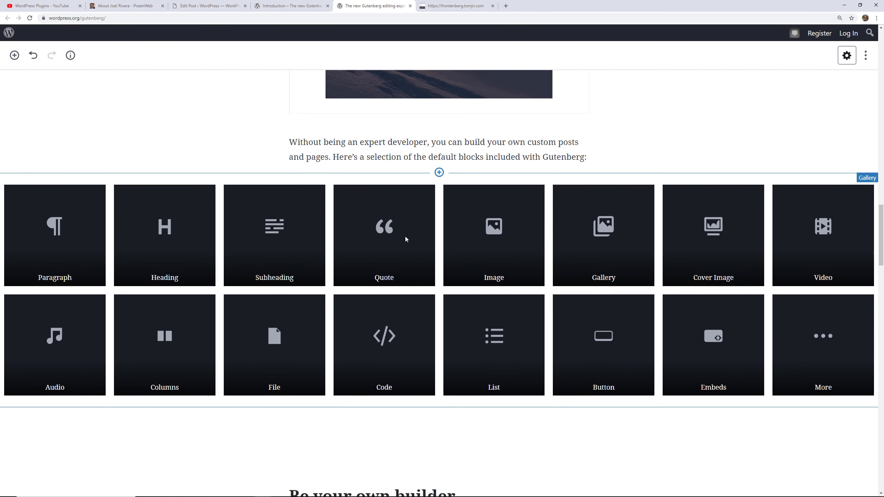
pyautogui.scroll(-3, 405, 237)
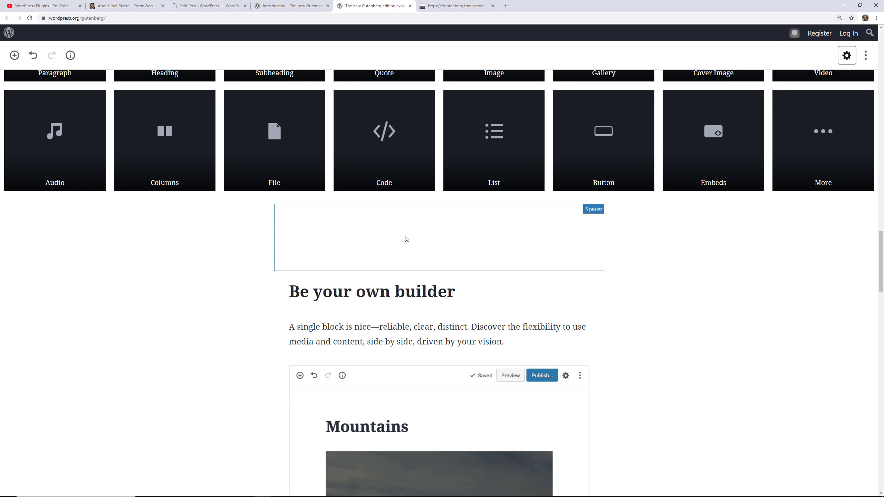
pyautogui.scroll(-3, 406, 239)
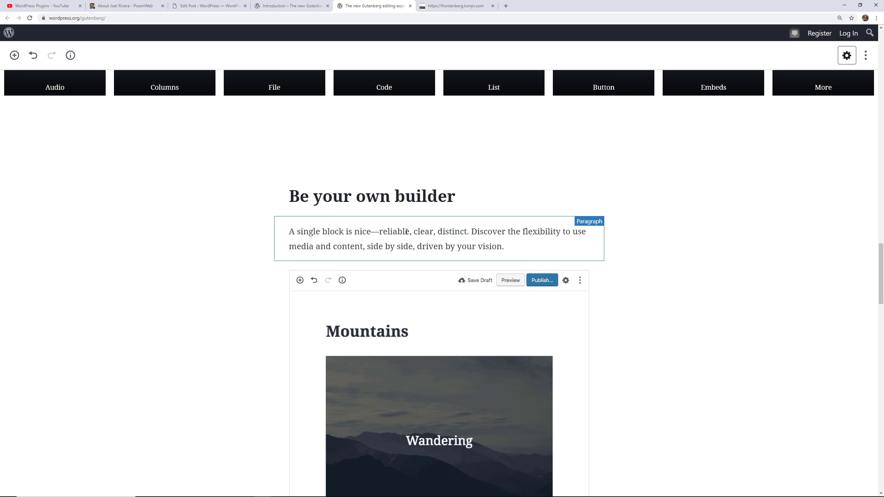
# Revisit the "New Gutenberg Demo Post" in the Classic Editor, and switch to the start of the WordPress Plugins playlist on YouTube.
pyautogui.click(215, 6)
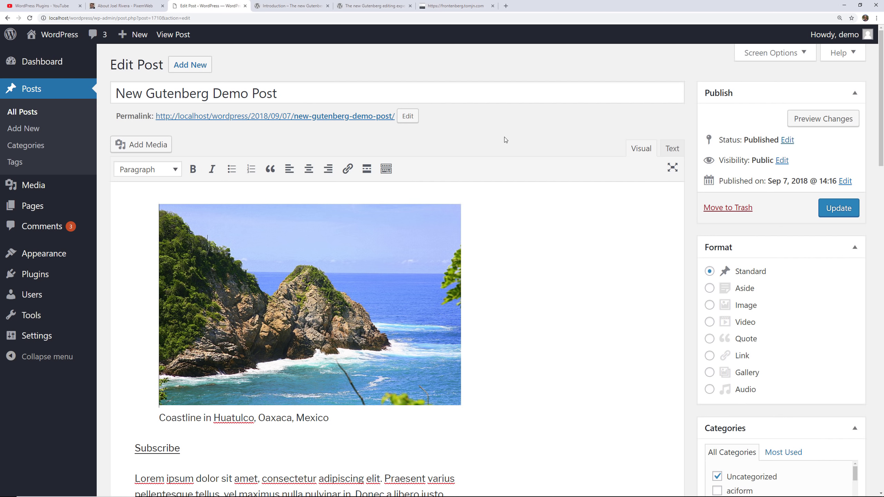
pyautogui.click(44, 5)
pyautogui.scroll(20, 286, 212)
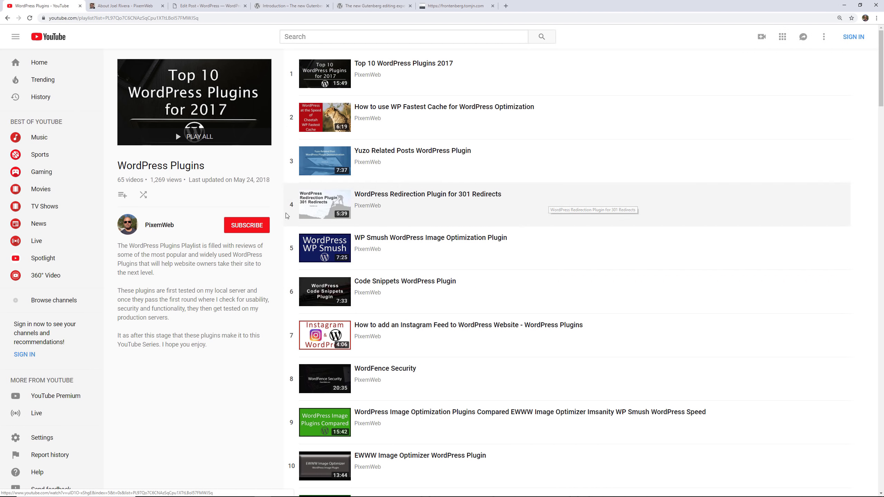